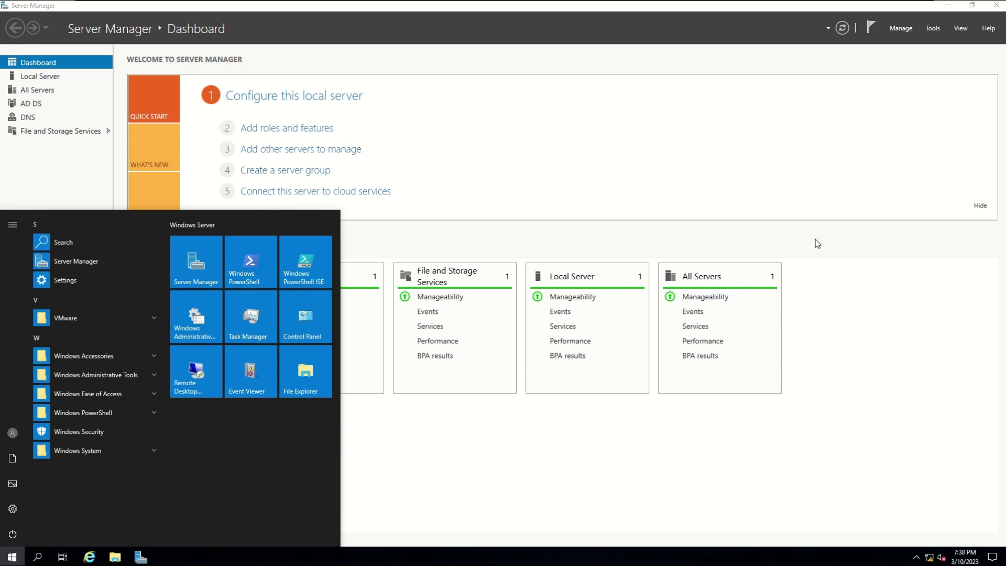
- Run mmc.exe from the Run dialog with elevated rights to open an empty Console1
{"action": "key", "text": "super+r"}
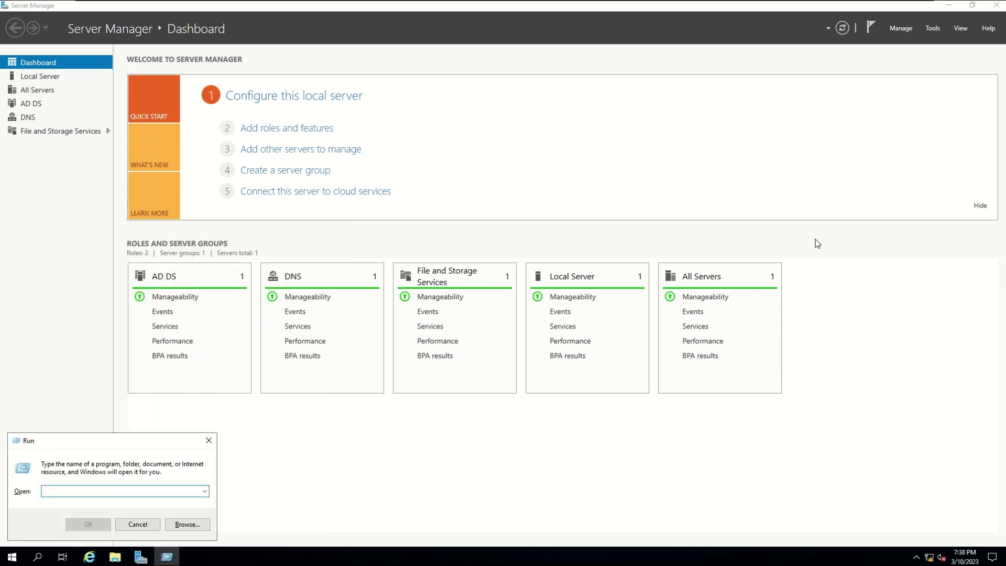
{"action": "type", "text": "m"}
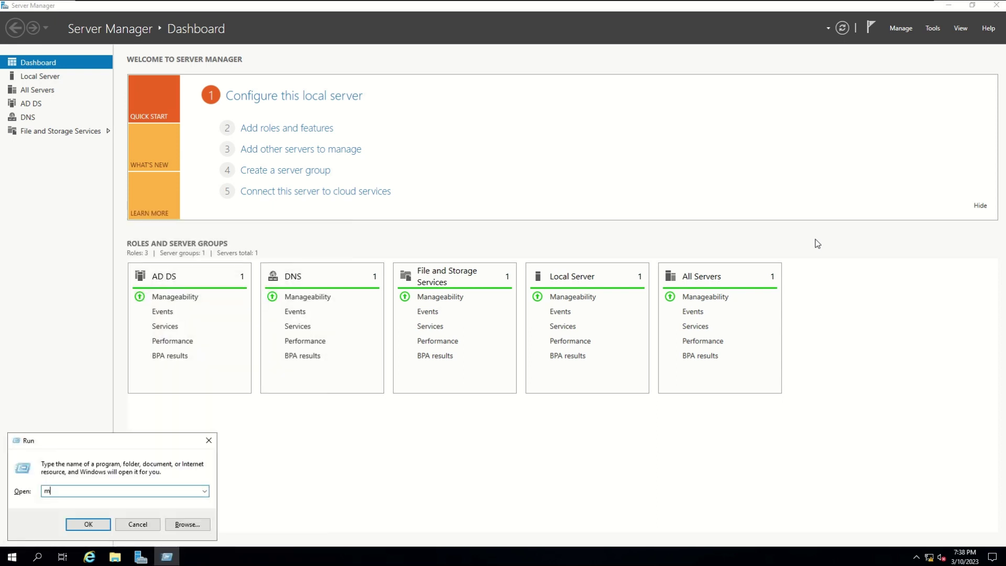
{"action": "type", "text": "mc.exe"}
{"action": "key", "text": "Return"}
{"action": "key", "text": "alt+y"}
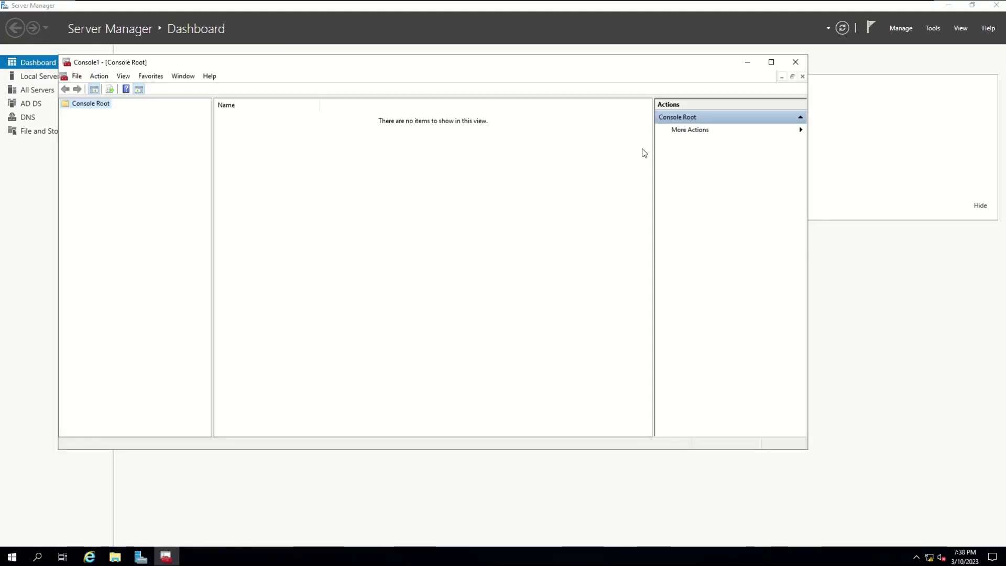
{"action": "left_click", "coordinate": [77, 76]}
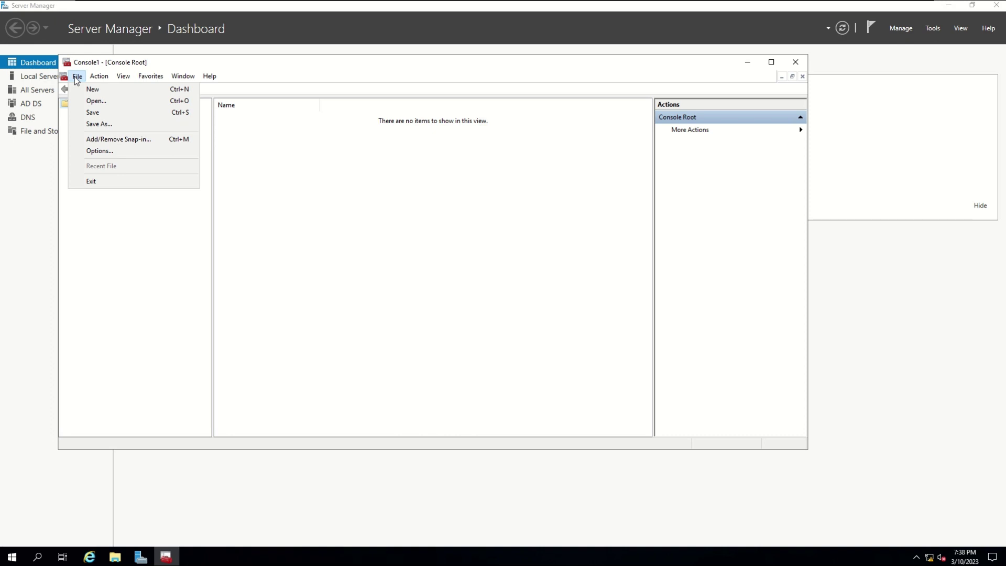
- Add the Active Directory Sites and Services and Active Directory Users and Computers snap-ins
{"action": "left_click", "coordinate": [100, 138]}
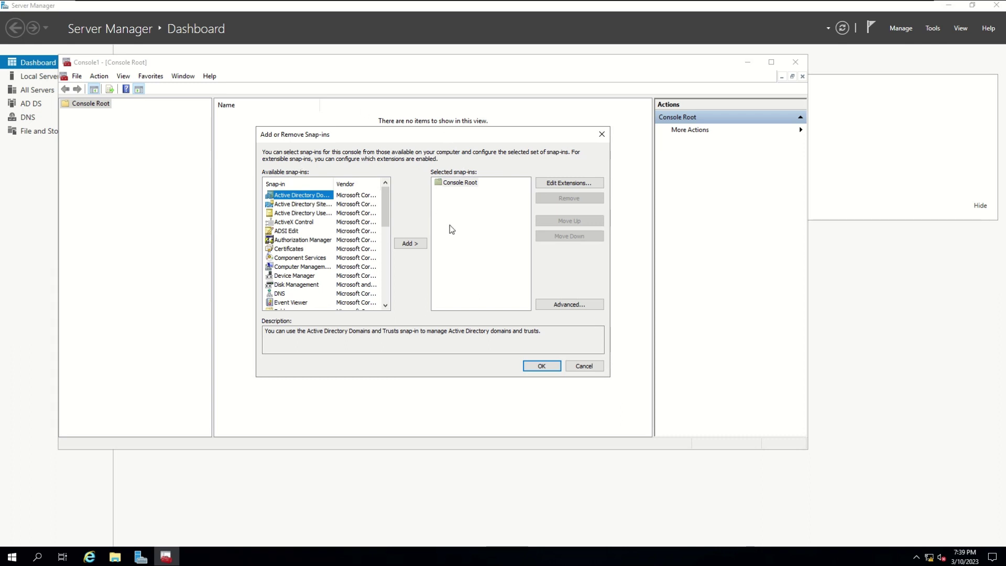
{"action": "left_click", "coordinate": [305, 205]}
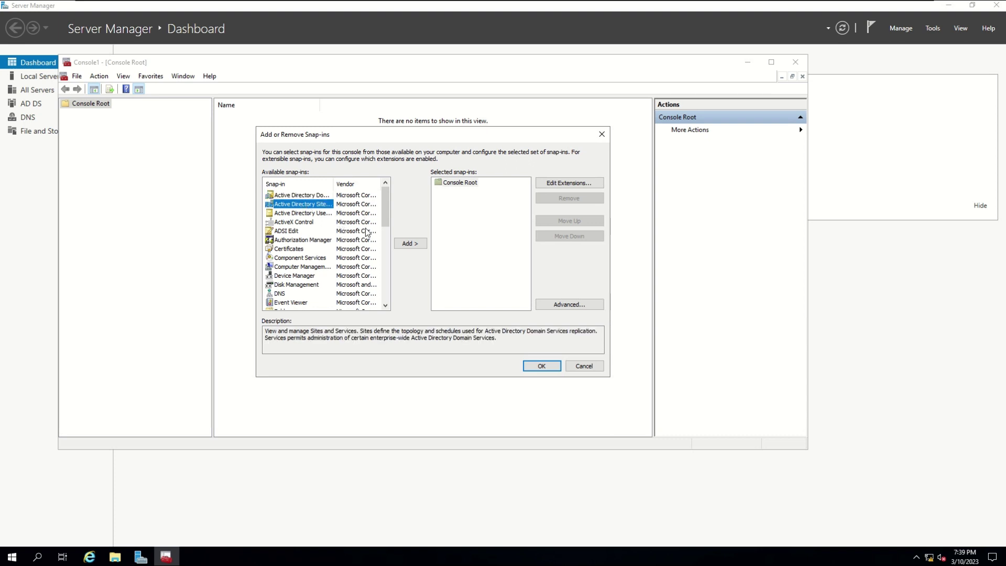
{"action": "left_click", "coordinate": [409, 245]}
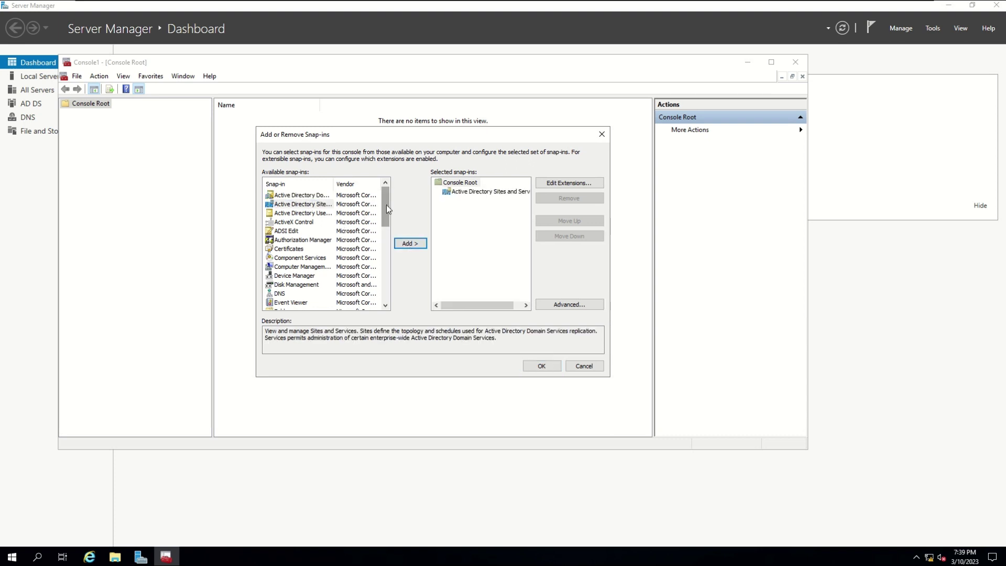
{"action": "left_click_drag", "start_coordinate": [333, 185], "coordinate": [371, 184]}
{"action": "left_click", "coordinate": [347, 210]}
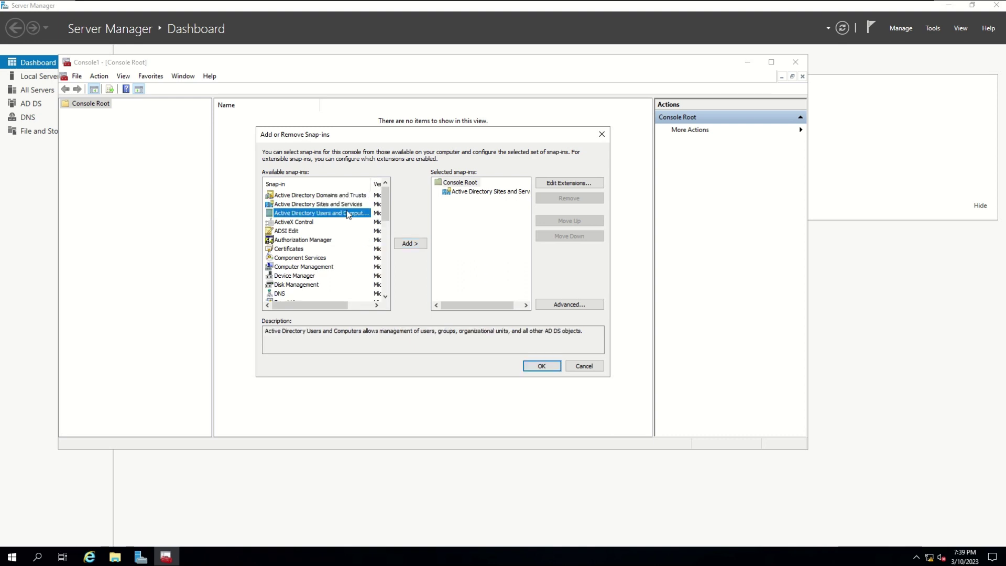
{"action": "left_click", "coordinate": [406, 244]}
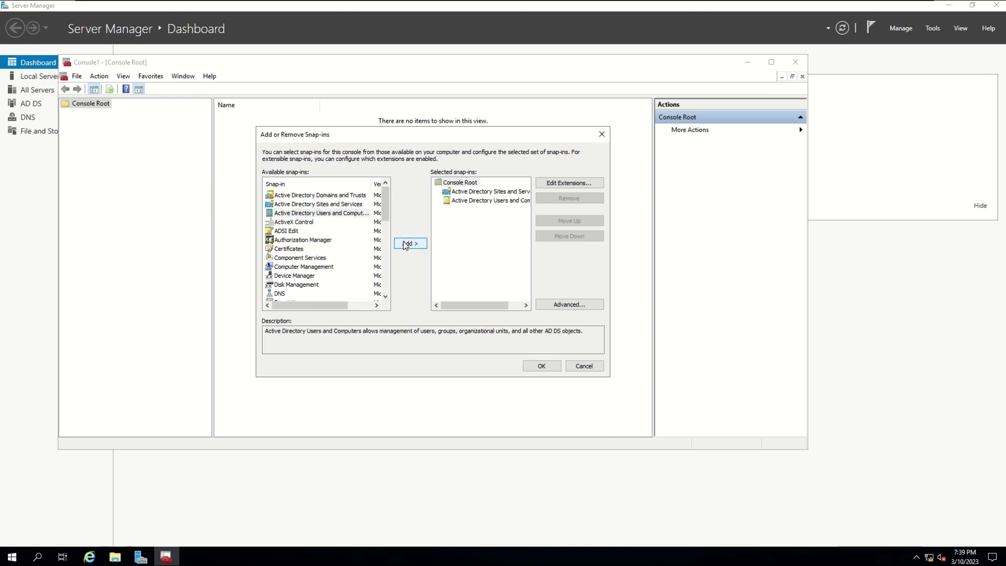
- Add the DNS and Group Policy Management snap-ins and confirm all four
{"action": "scroll", "coordinate": [300, 279], "scroll_direction": "down", "scroll_amount": 1}
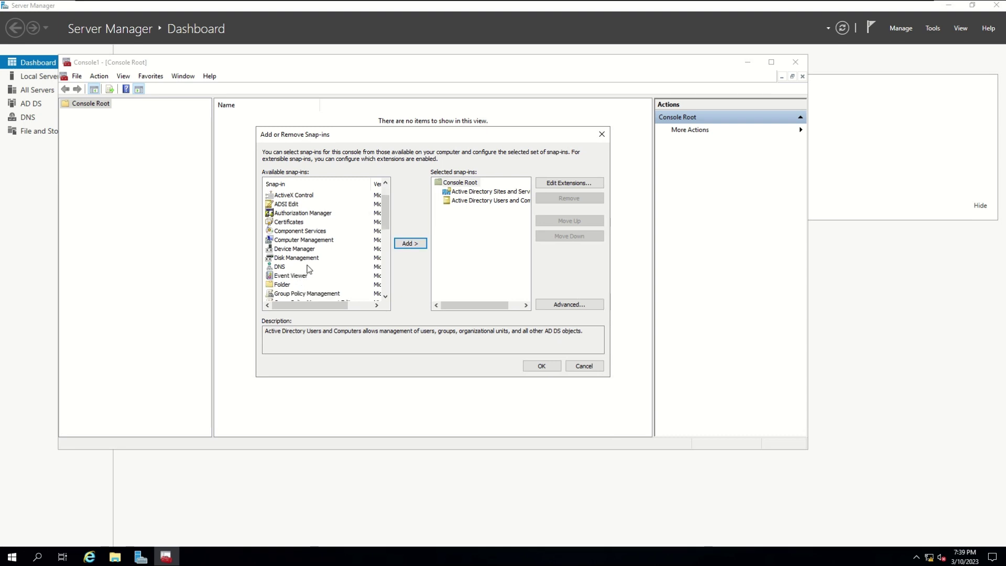
{"action": "left_click", "coordinate": [283, 268]}
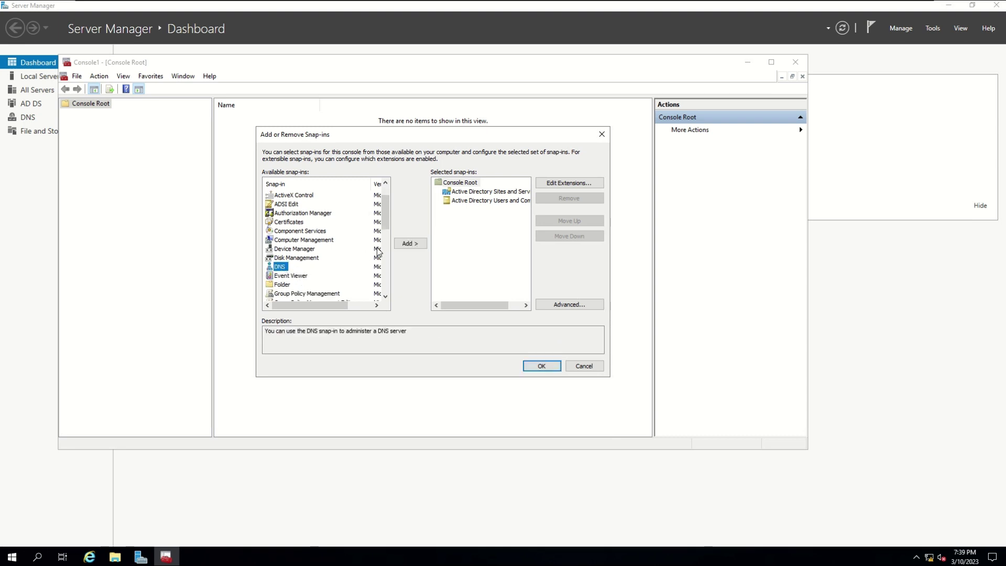
{"action": "left_click", "coordinate": [407, 245]}
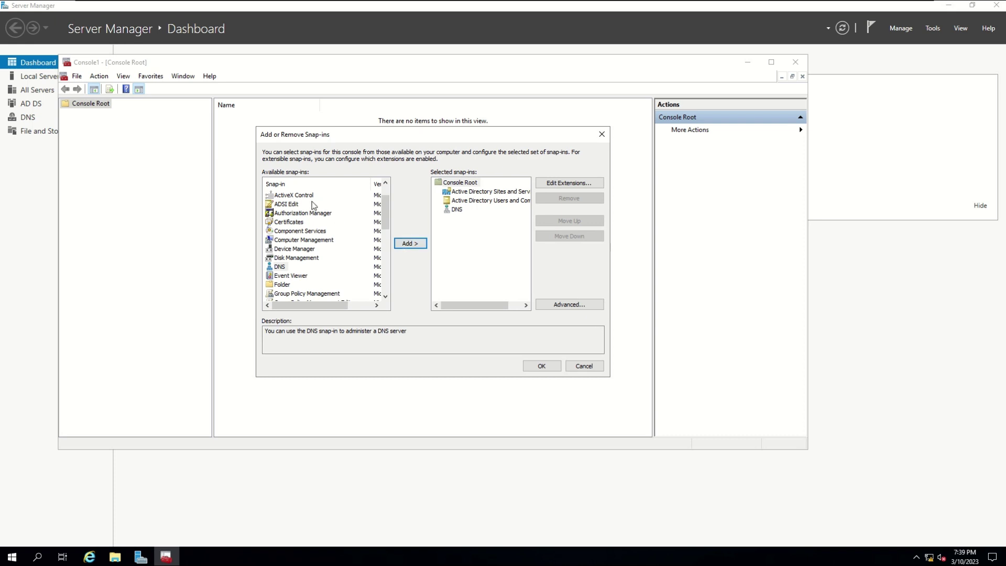
{"action": "scroll", "coordinate": [304, 264], "scroll_direction": "down", "scroll_amount": 1}
{"action": "left_click", "coordinate": [322, 269]}
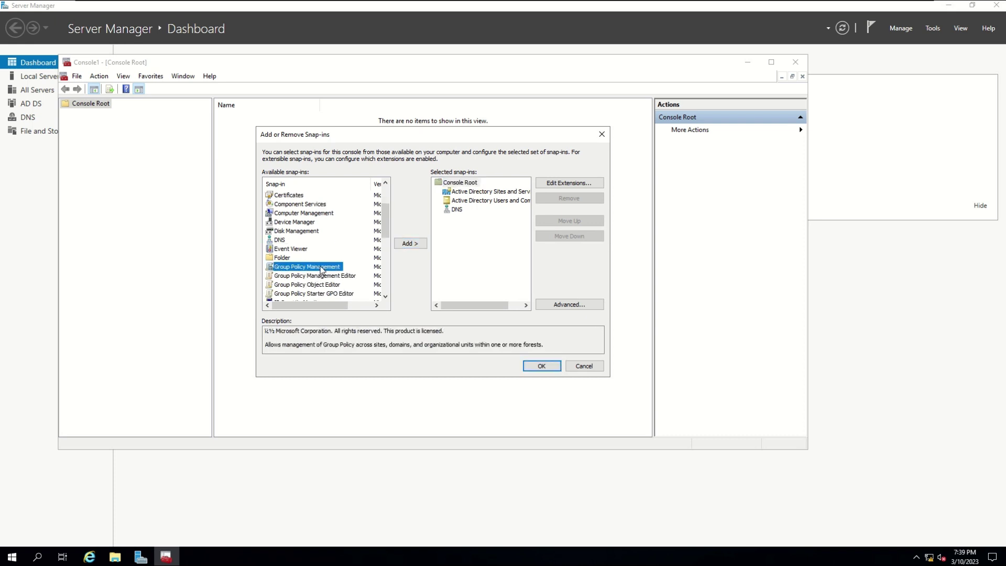
{"action": "left_click", "coordinate": [411, 244]}
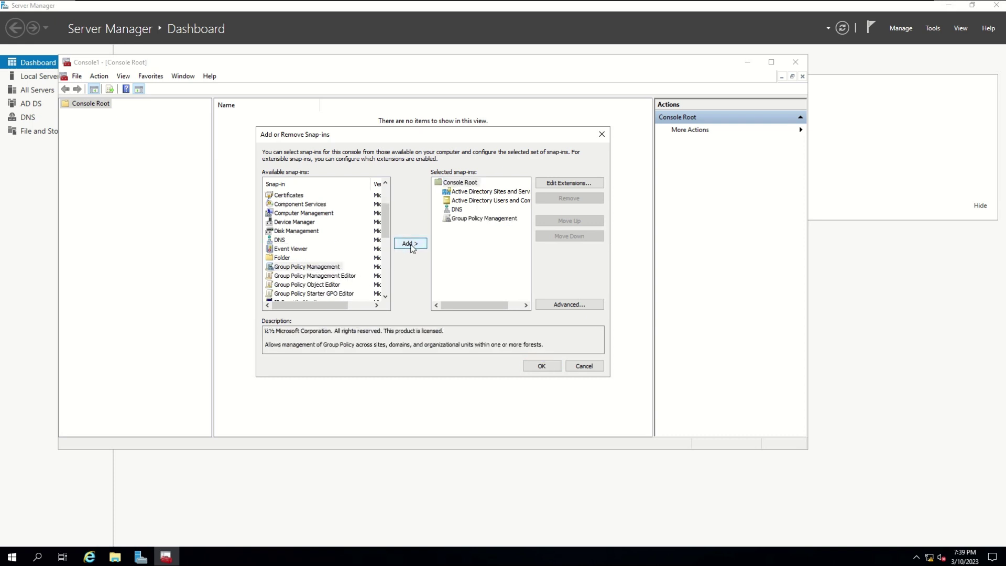
{"action": "left_click", "coordinate": [542, 367]}
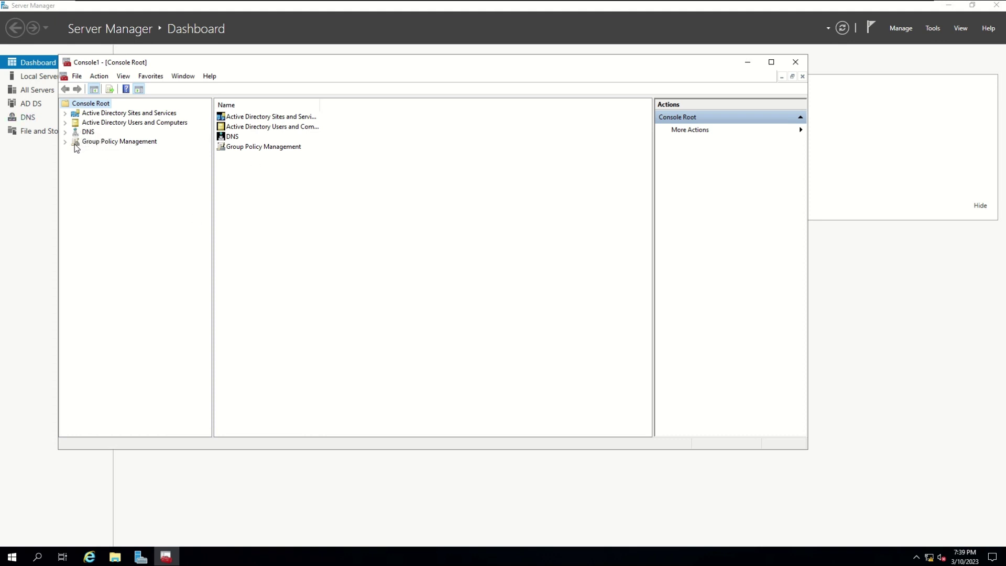
- Expand DNS to server 11MEUDC01 and view its reverse lookup zones
{"action": "left_click", "coordinate": [65, 132]}
{"action": "left_click", "coordinate": [86, 143]}
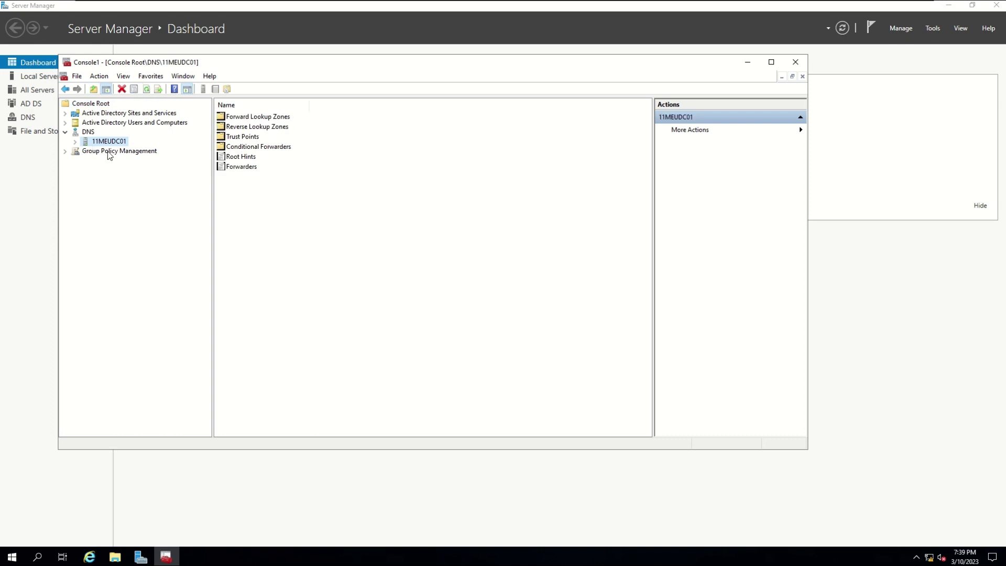
{"action": "left_click", "coordinate": [75, 142]}
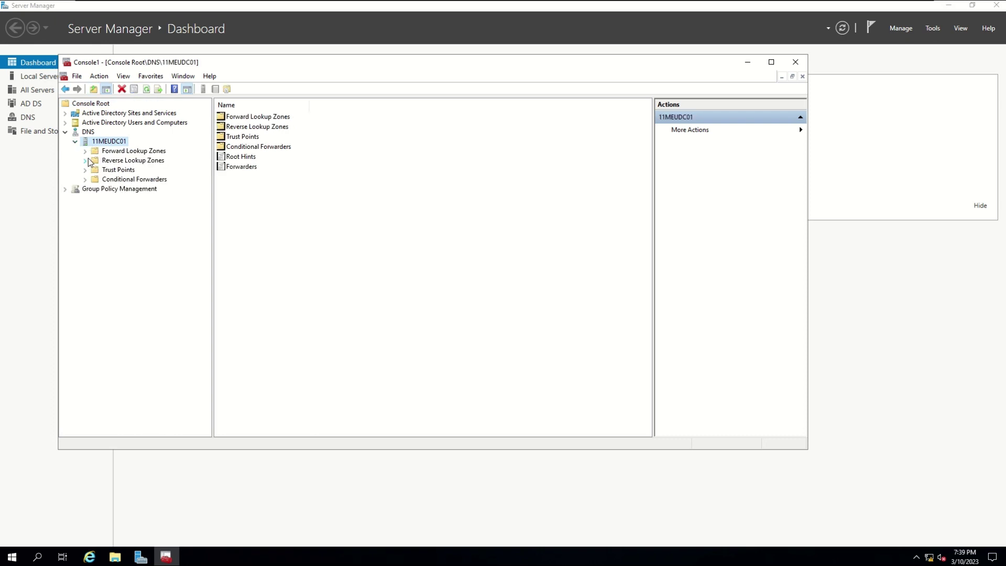
{"action": "double_click", "coordinate": [90, 161]}
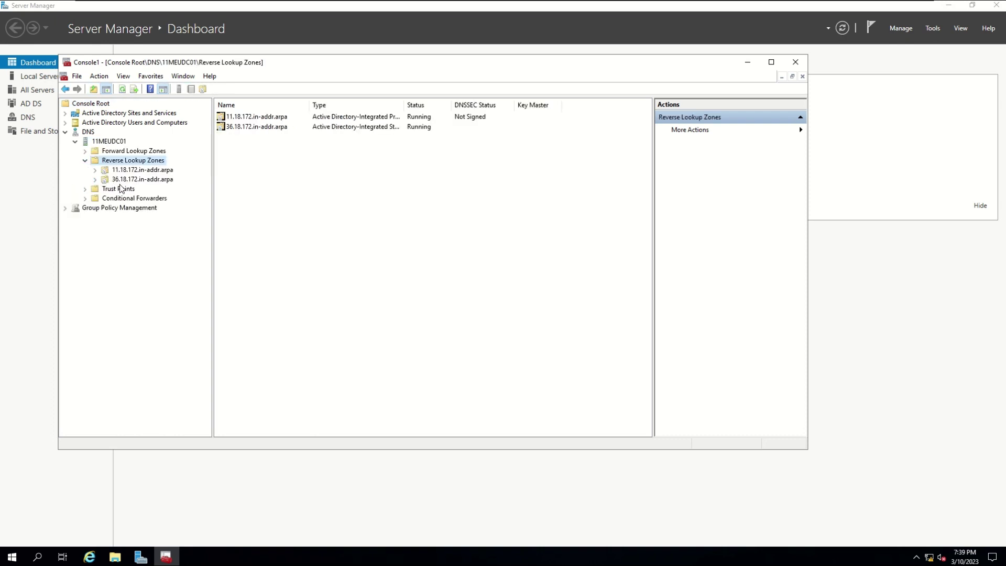
{"action": "left_click", "coordinate": [65, 132]}
- Expand Active Directory Users and Computers to the 11MEU.USMC.MIL domain and view the 11MEU OU
{"action": "left_click", "coordinate": [65, 123]}
{"action": "left_click", "coordinate": [76, 141]}
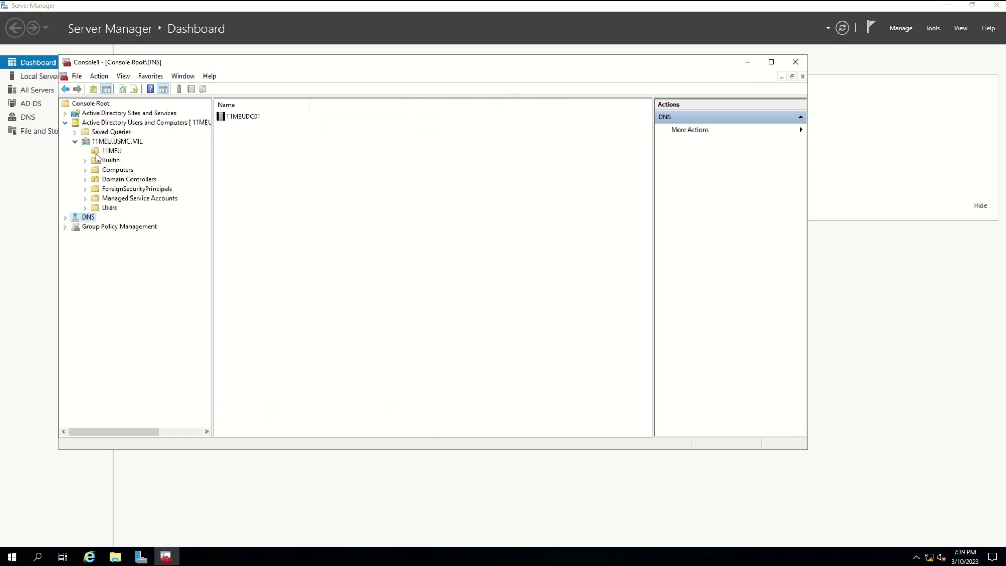
{"action": "left_click", "coordinate": [105, 152]}
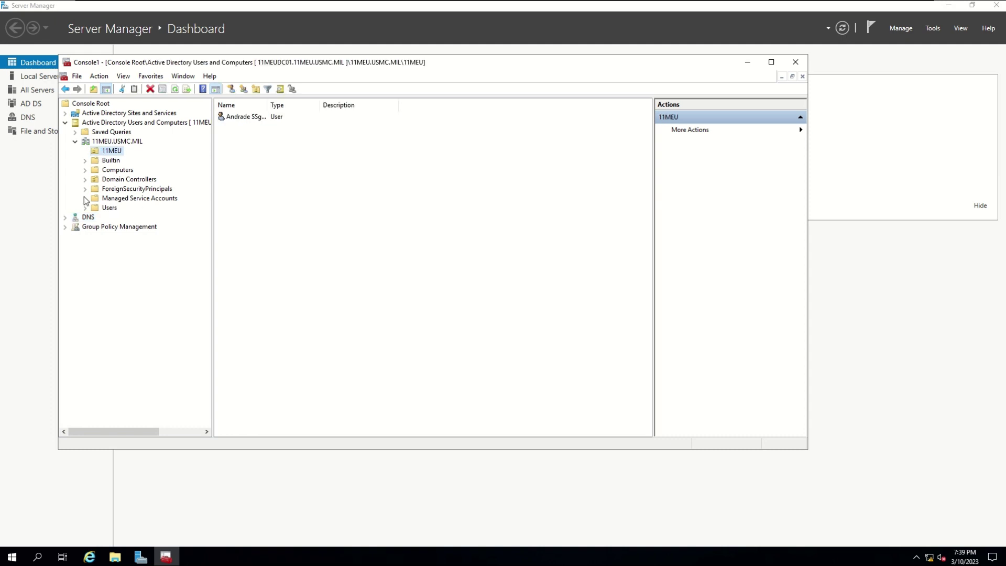
{"action": "left_click", "coordinate": [67, 124]}
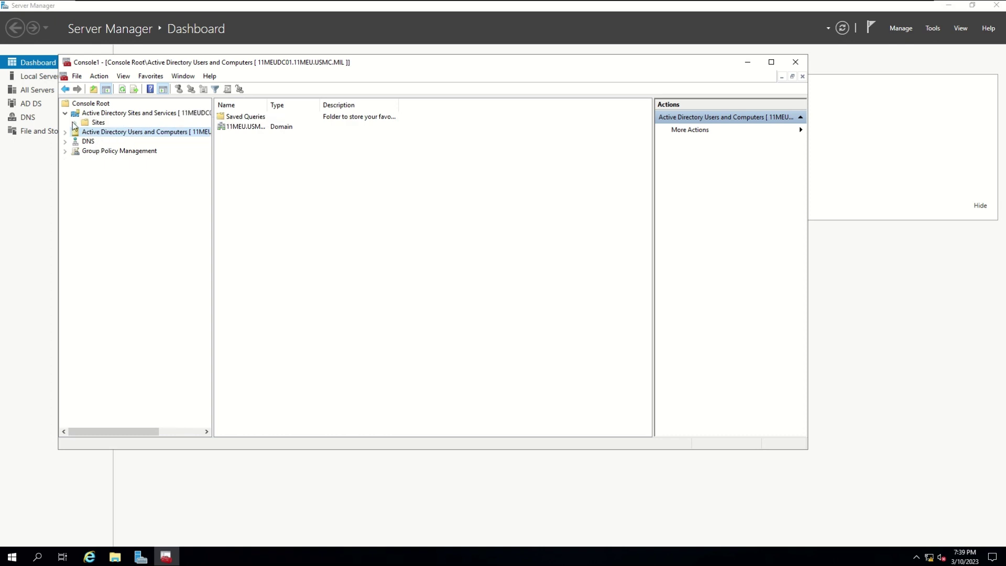
- Drill Sites down to Default-First-Site-Name > Servers > 11MEUDC01 and select NTDS Settings
{"action": "left_click", "coordinate": [75, 123]}
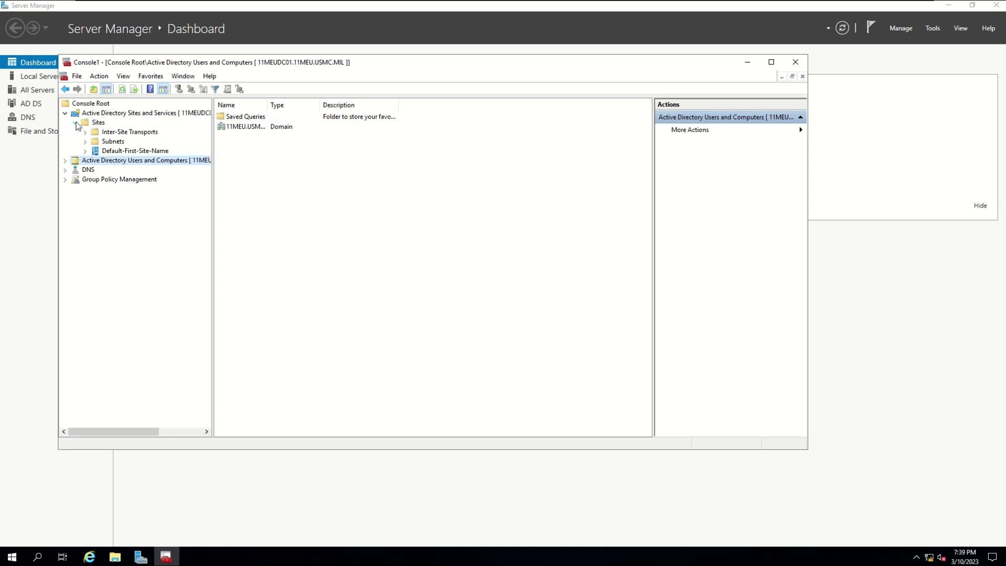
{"action": "left_click", "coordinate": [105, 151]}
{"action": "left_click", "coordinate": [85, 152]}
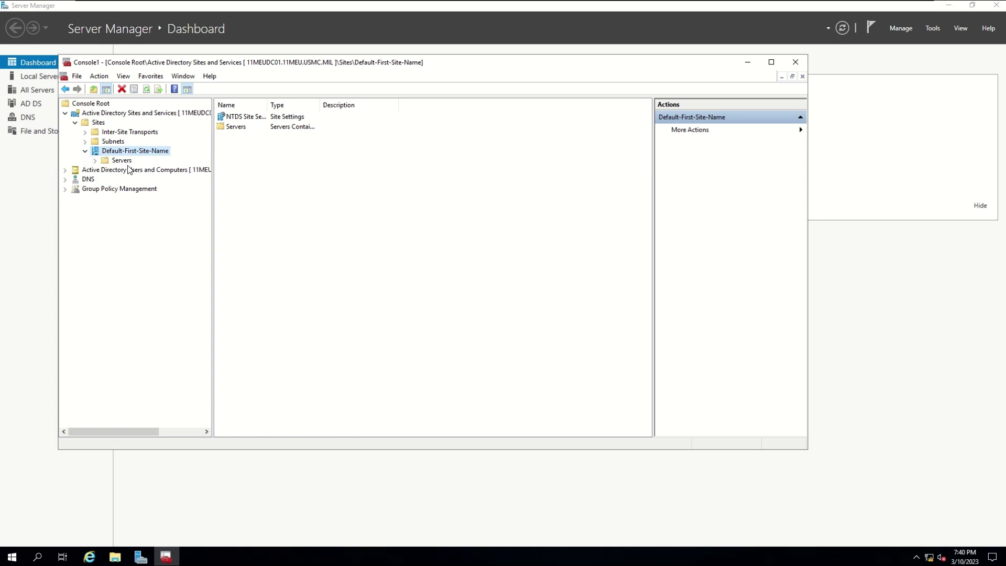
{"action": "left_click", "coordinate": [95, 160]}
{"action": "left_click", "coordinate": [117, 169]}
{"action": "left_click", "coordinate": [106, 170]}
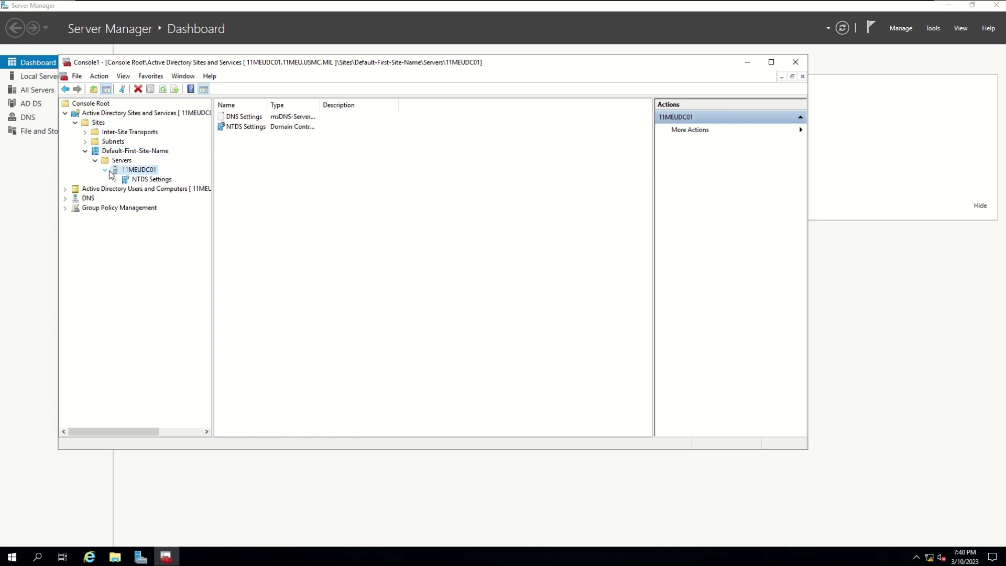
{"action": "left_click", "coordinate": [137, 180]}
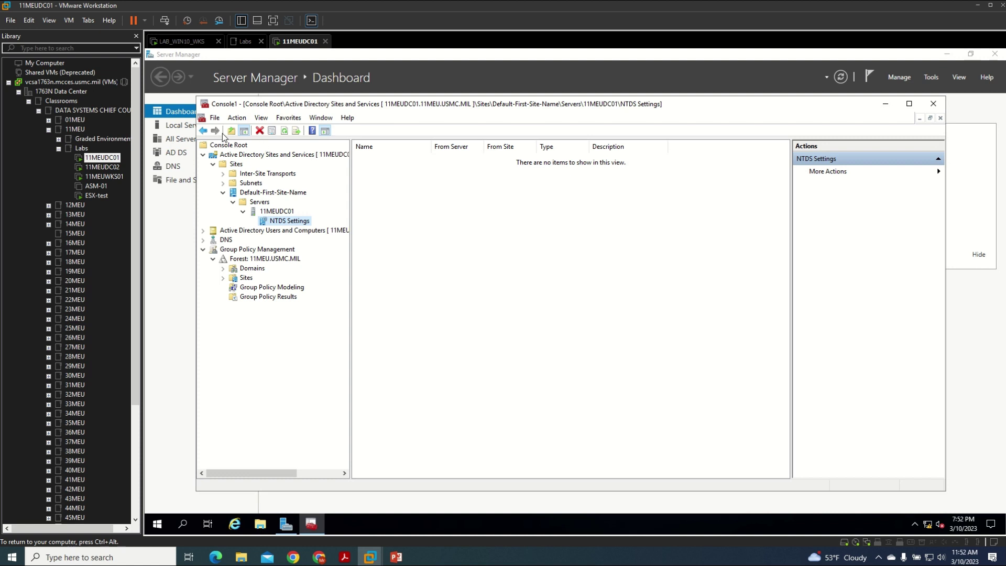
- Save the console to the Desktop as 'Admin Console' and close it
{"action": "left_click", "coordinate": [214, 117]}
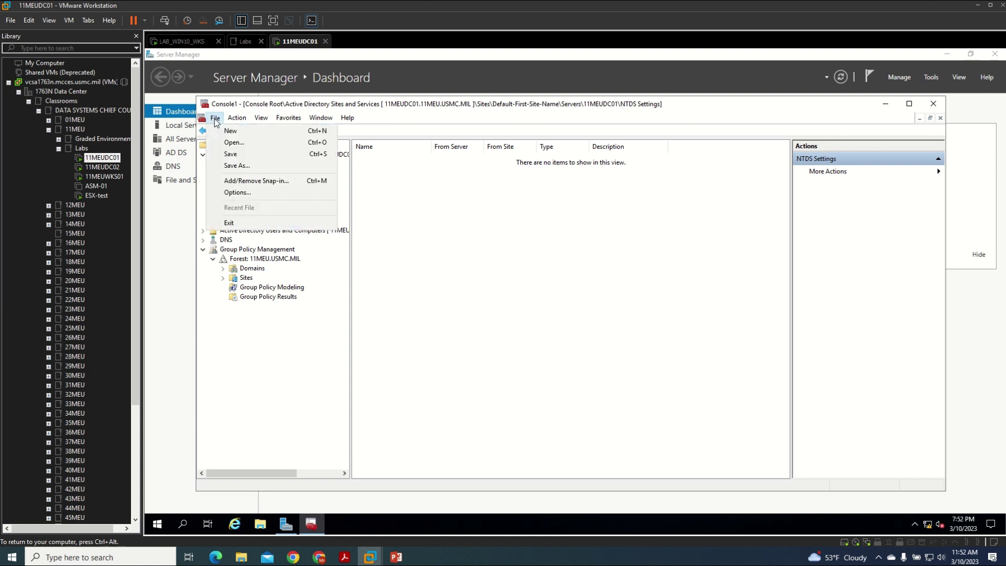
{"action": "left_click", "coordinate": [235, 159]}
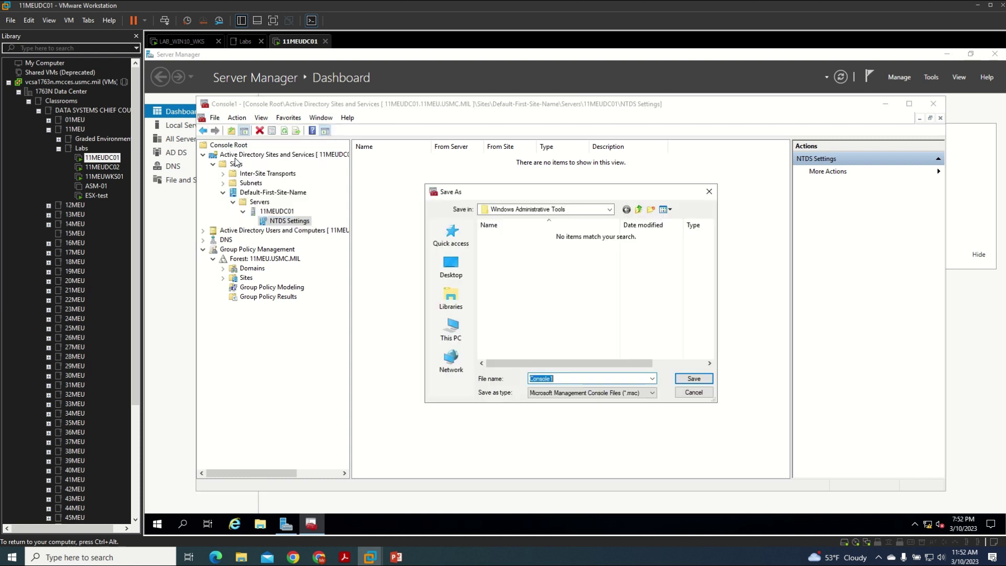
{"action": "left_click", "coordinate": [450, 276]}
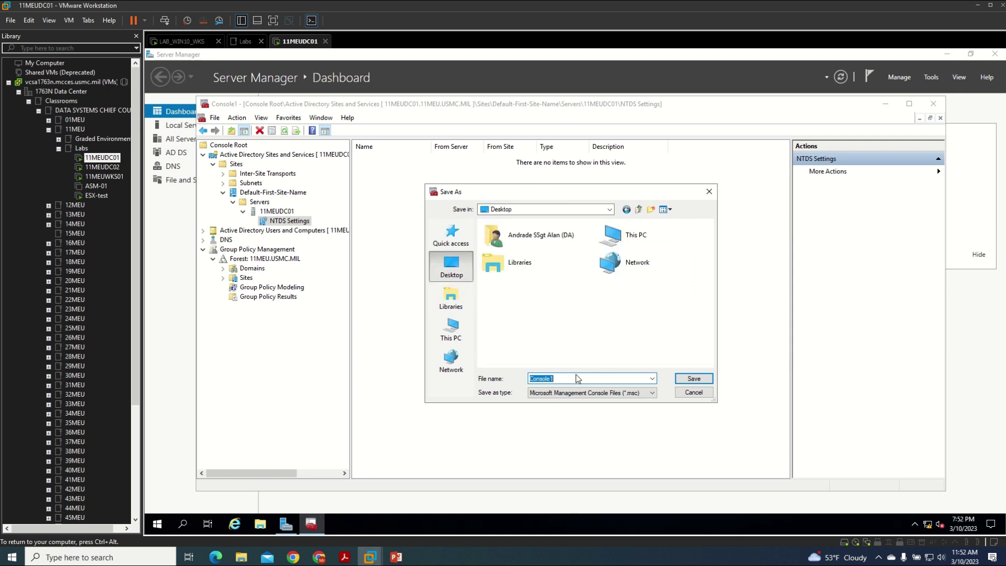
{"action": "type", "text": "A"}
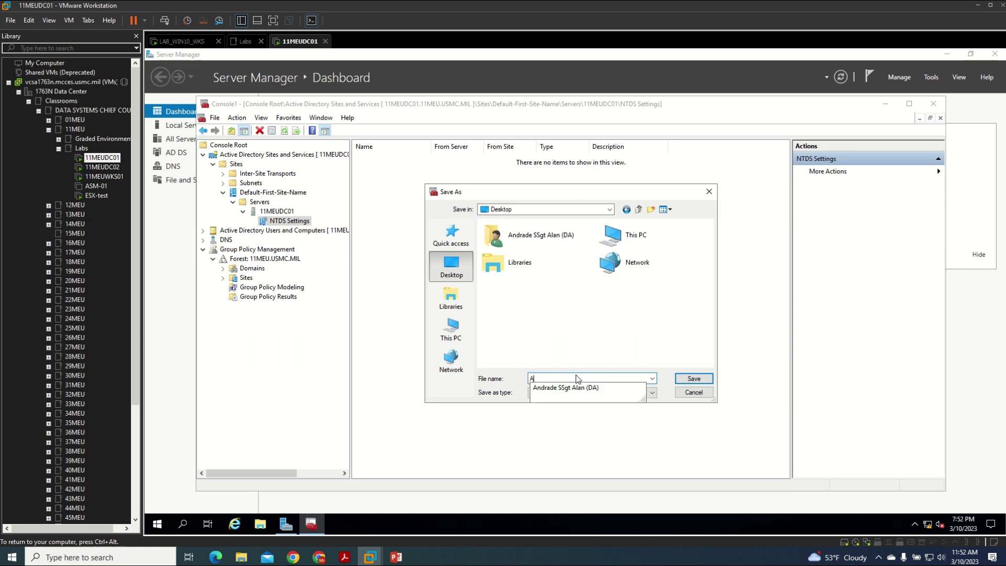
{"action": "type", "text": "dmin Co"}
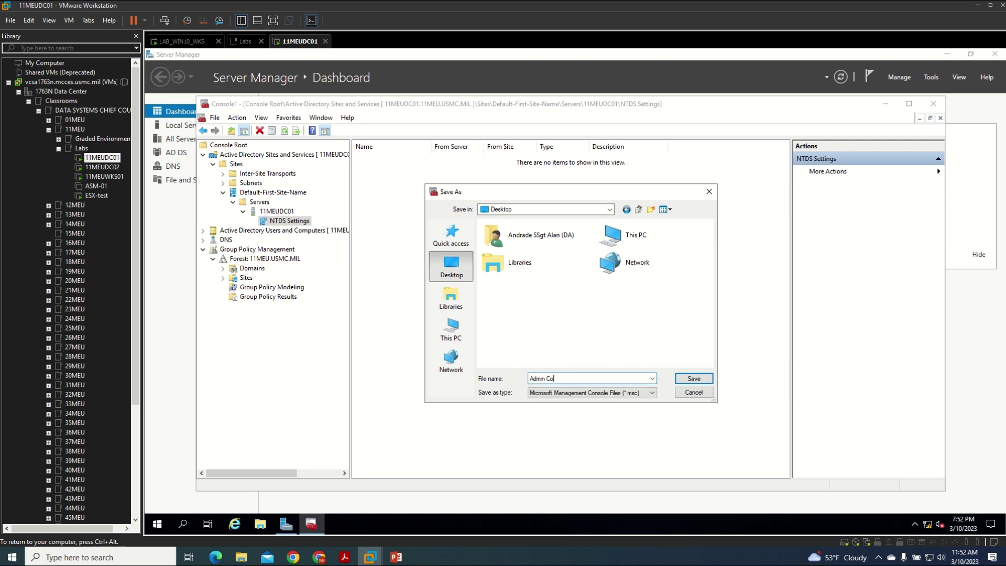
{"action": "type", "text": "nsole"}
{"action": "left_click", "coordinate": [690, 378]}
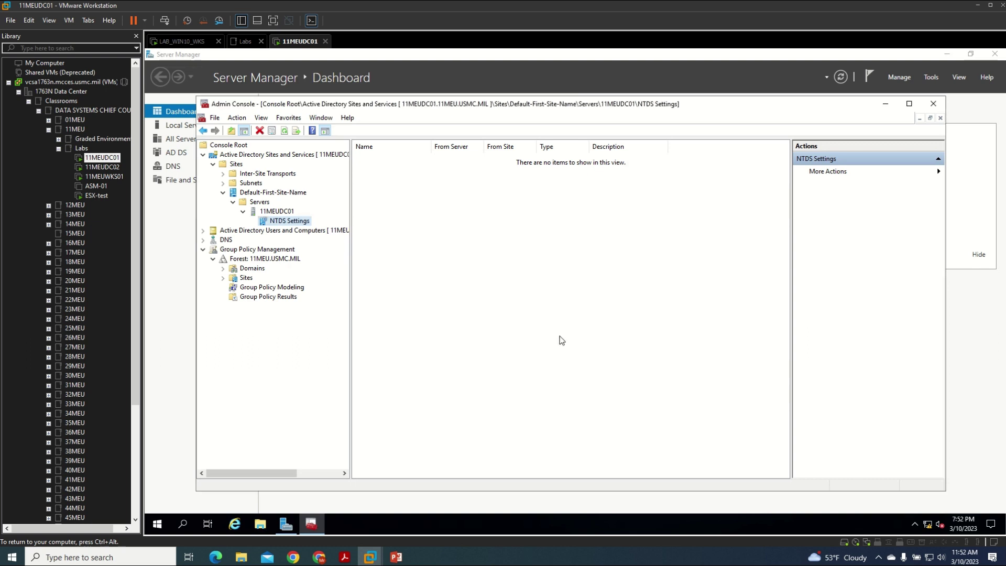
{"action": "left_click", "coordinate": [933, 104]}
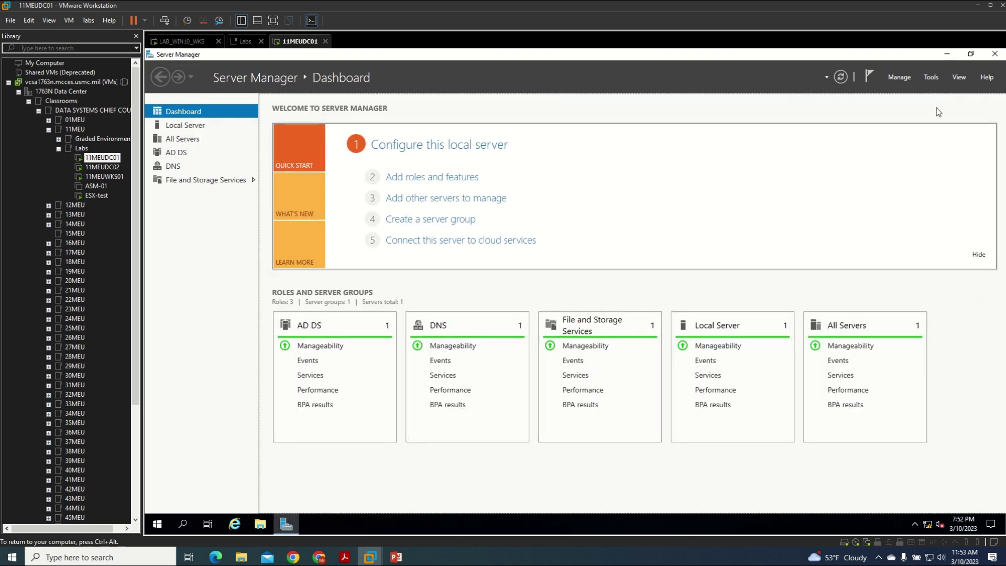
- Close Server Manager, make the VM full screen, and launch Admin Console as administrator
{"action": "left_click", "coordinate": [995, 54]}
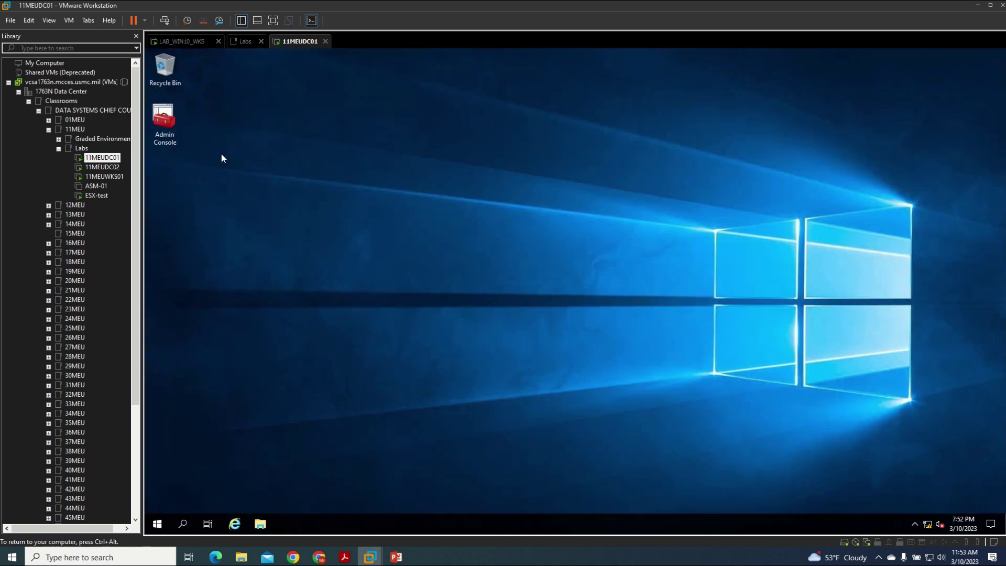
{"action": "key", "text": "ctrl+alt+Return"}
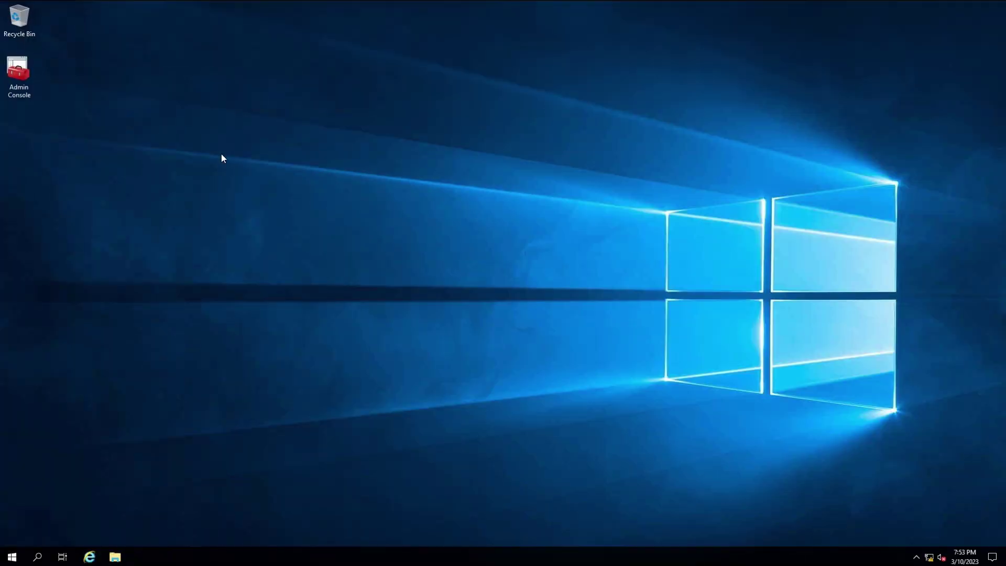
{"action": "double_click", "coordinate": [30, 77]}
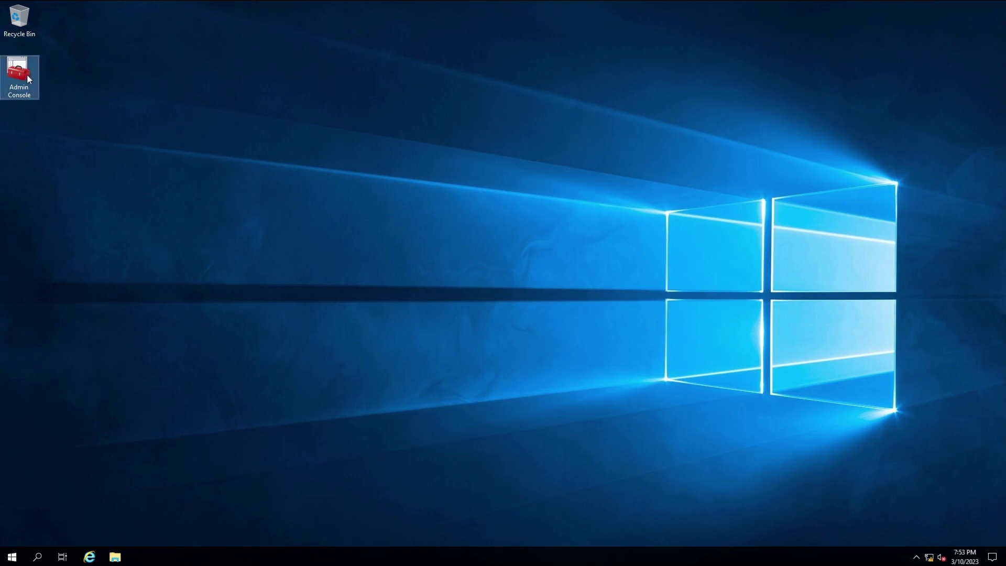
{"action": "left_click", "coordinate": [463, 343]}
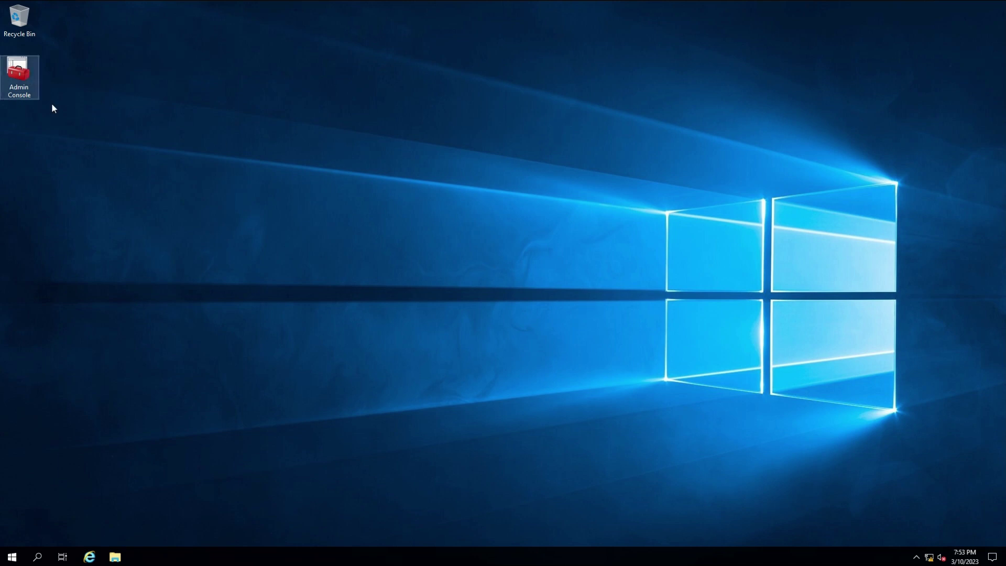
{"action": "double_click", "coordinate": [18, 79]}
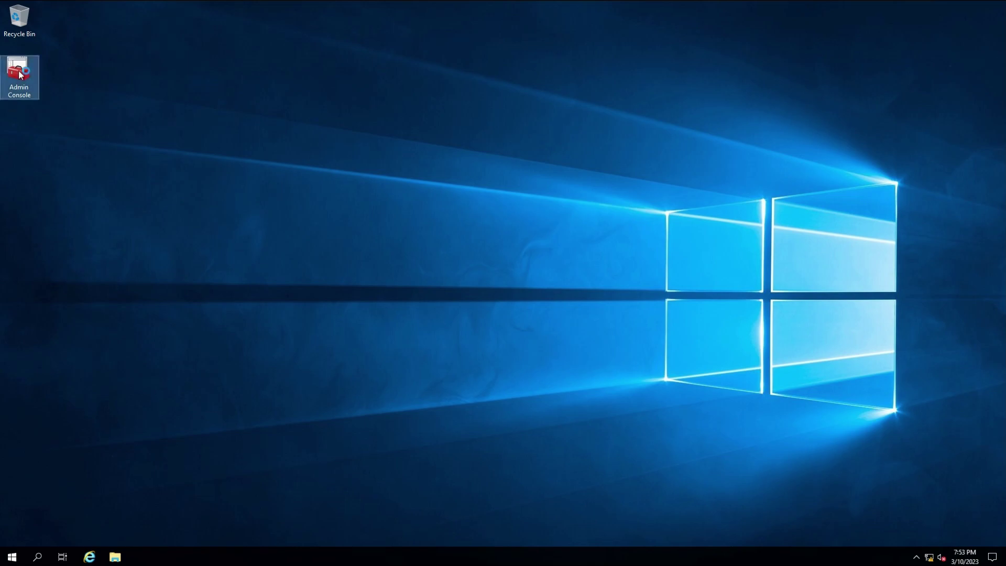
- Approve the Admin Console elevation, close it without saving, and relaunch Server Manager
{"action": "left_click", "coordinate": [433, 343]}
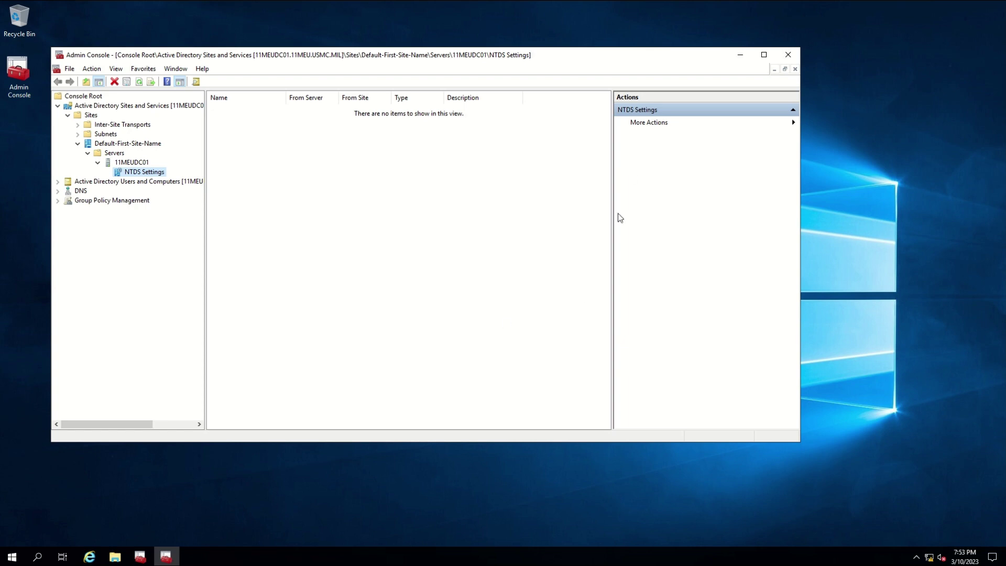
{"action": "left_click", "coordinate": [788, 54]}
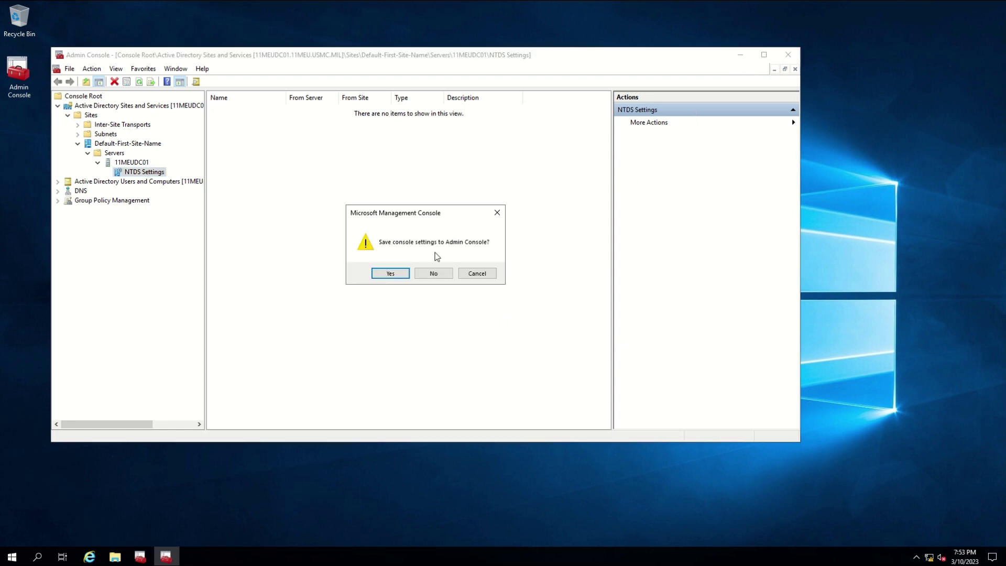
{"action": "left_click", "coordinate": [434, 273]}
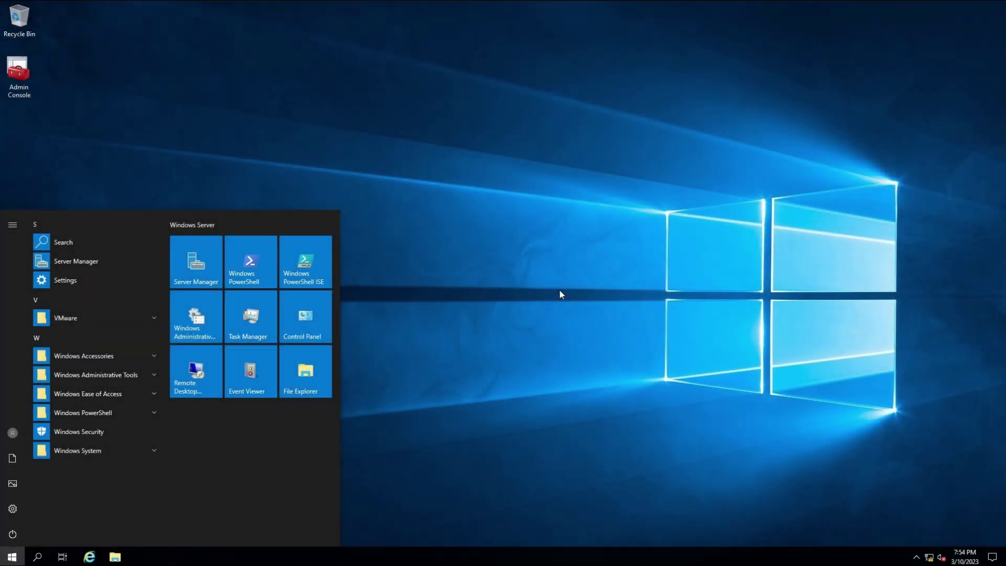
{"action": "left_click", "coordinate": [207, 263]}
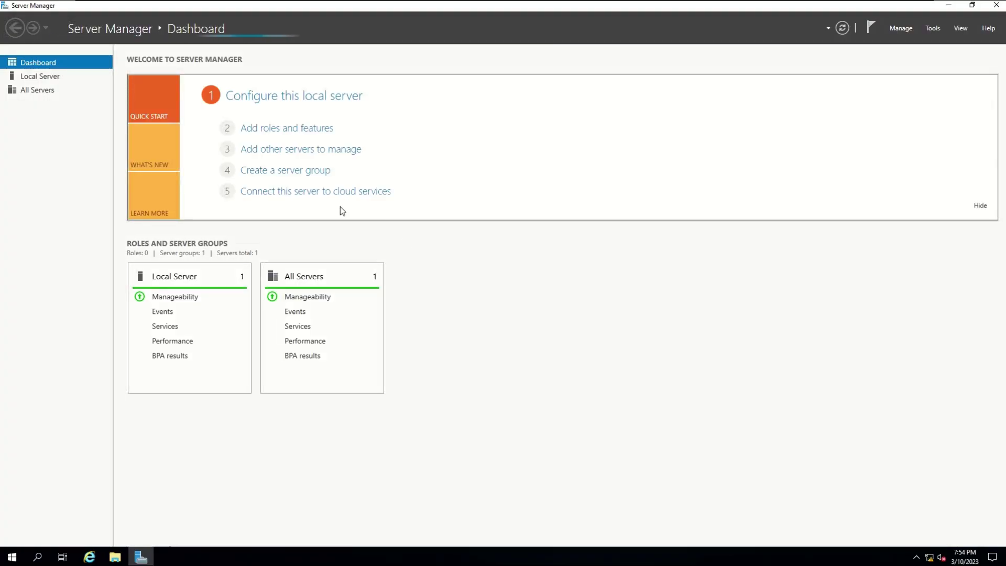
{"action": "left_click", "coordinate": [934, 28]}
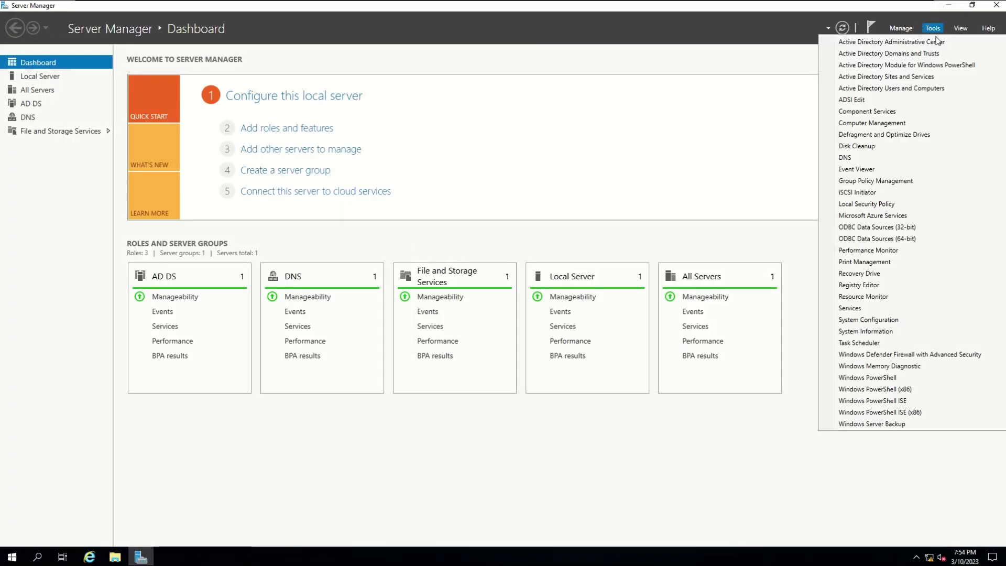
- Open Active Directory Users and Computers maximized, widen the tree, and list 11MEU.USMC.MIL's containers
{"action": "left_click", "coordinate": [898, 87]}
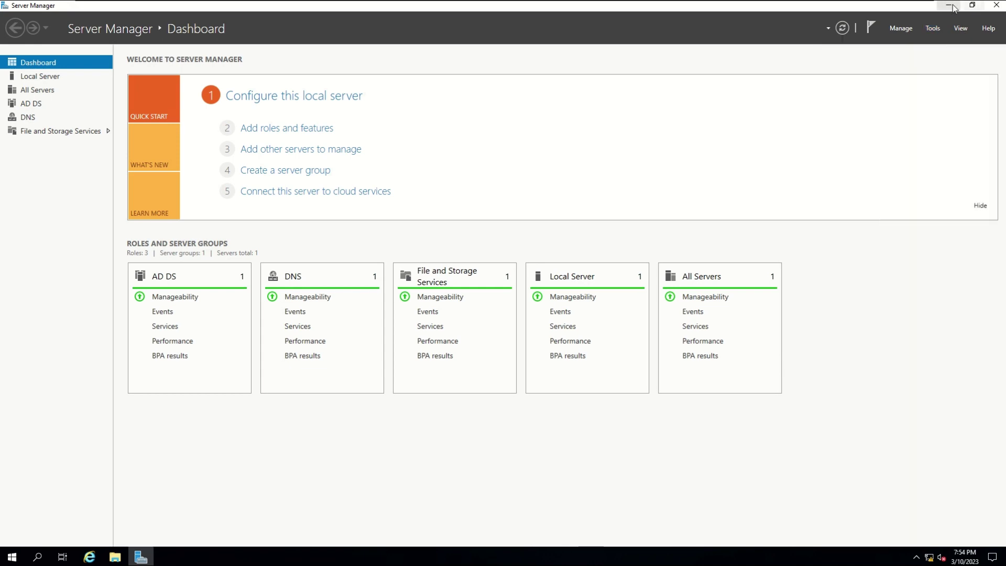
{"action": "left_click", "coordinate": [954, 8]}
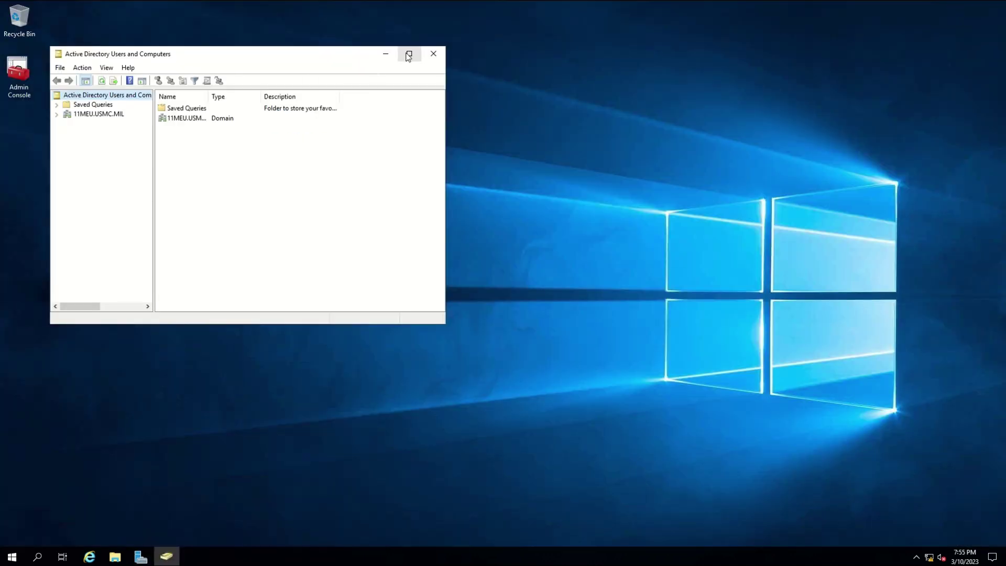
{"action": "left_click", "coordinate": [409, 54]}
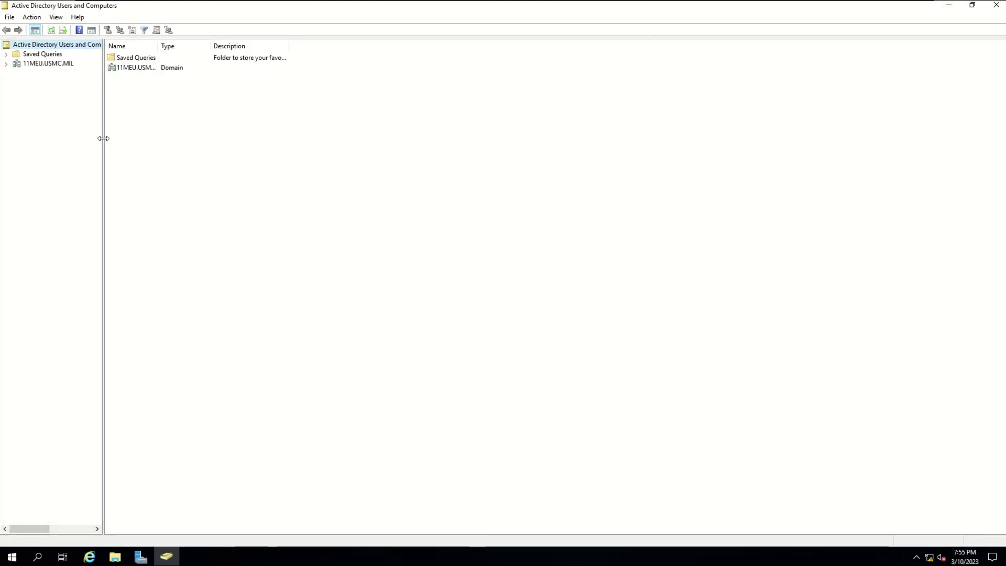
{"action": "left_click_drag", "start_coordinate": [103, 140], "coordinate": [184, 139]}
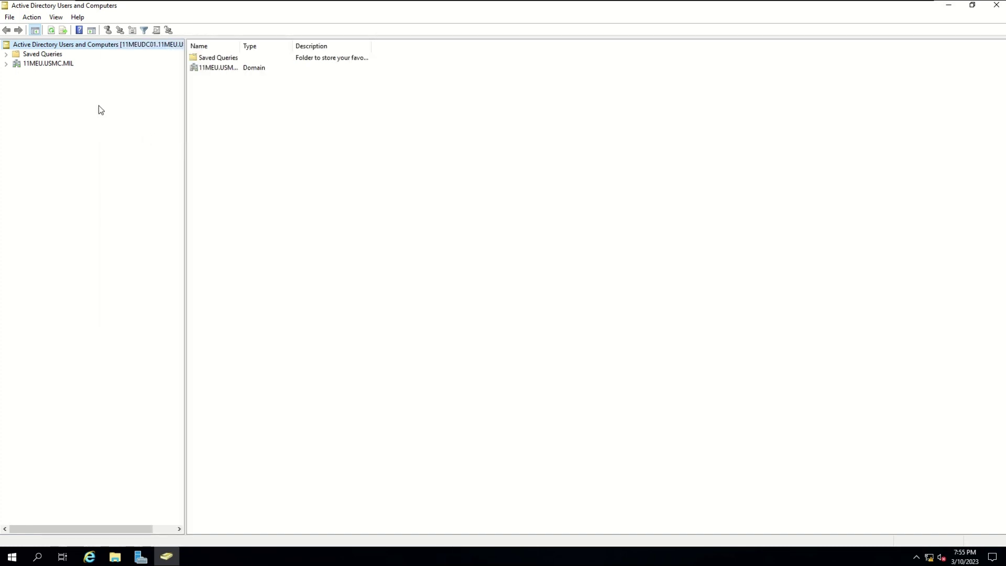
{"action": "left_click", "coordinate": [6, 63]}
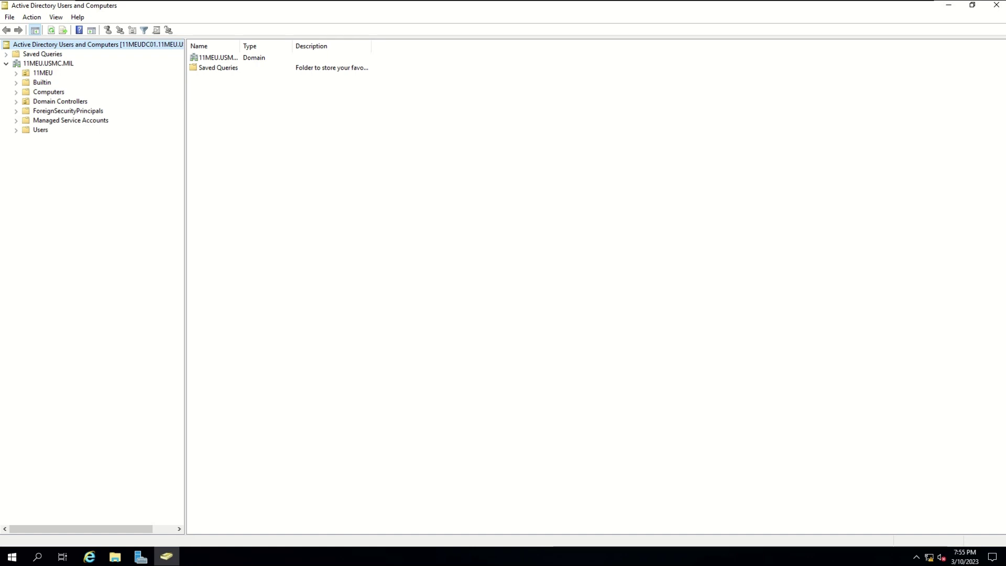
{"action": "left_click", "coordinate": [36, 63]}
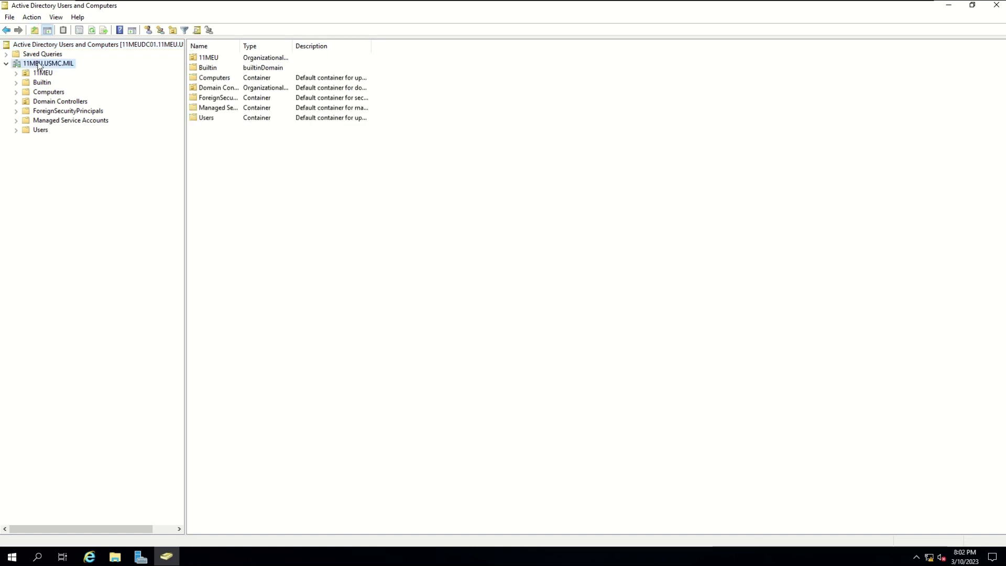
{"action": "left_click", "coordinate": [196, 30]}
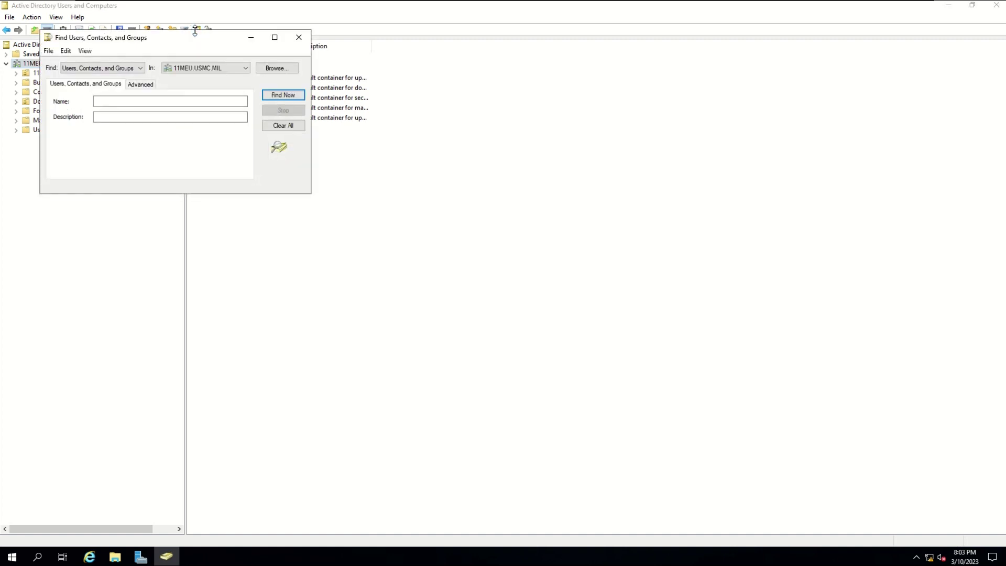
- Search the domain for 'administrator' and inspect the Administrator user's properties without changes
{"action": "left_click", "coordinate": [162, 101]}
{"action": "type", "text": "administrator"}
{"action": "key", "text": "Return"}
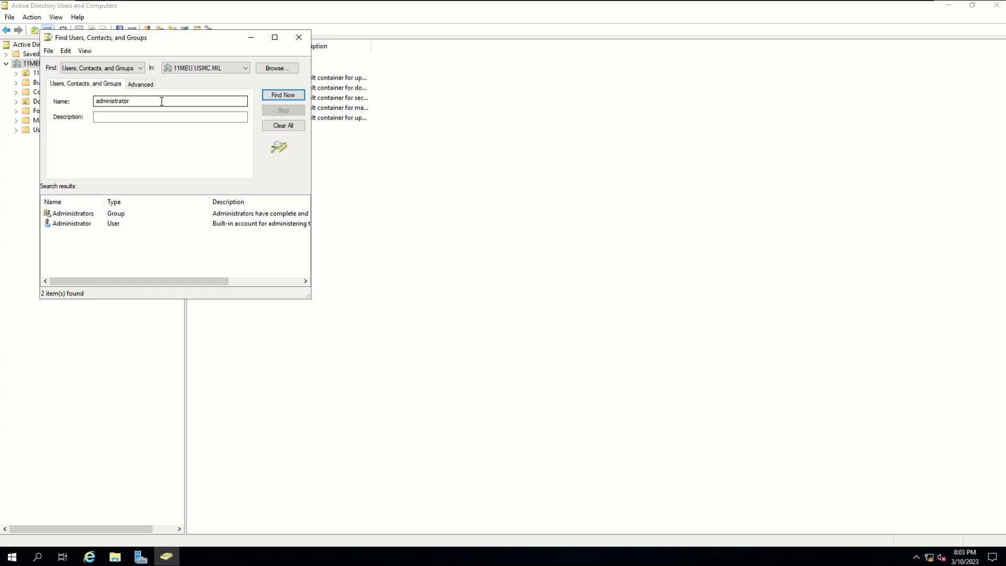
{"action": "double_click", "coordinate": [87, 224]}
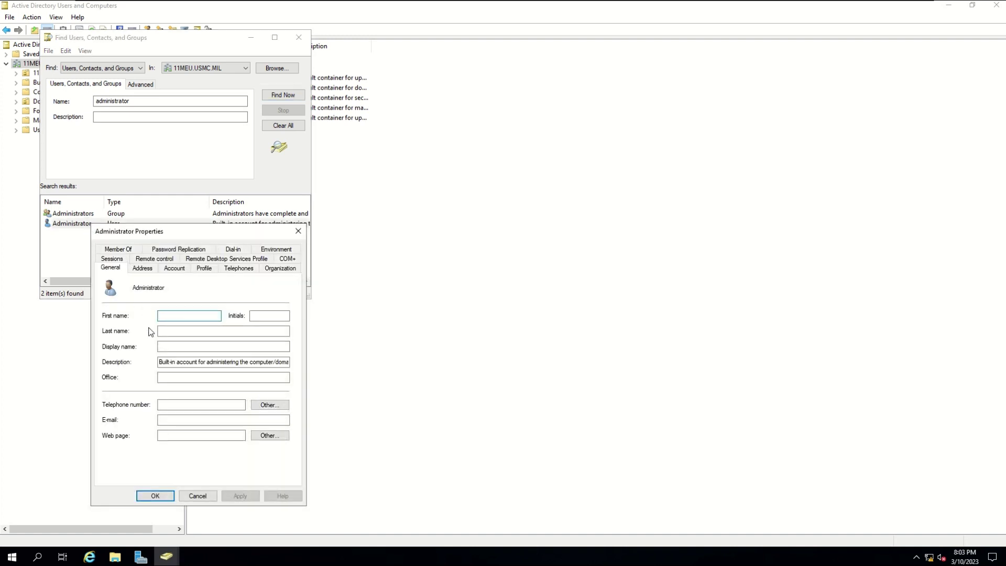
{"action": "left_click", "coordinate": [213, 497]}
- Reset the Administrator account to a new confirmed password, then close the search window
{"action": "right_click", "coordinate": [91, 224]}
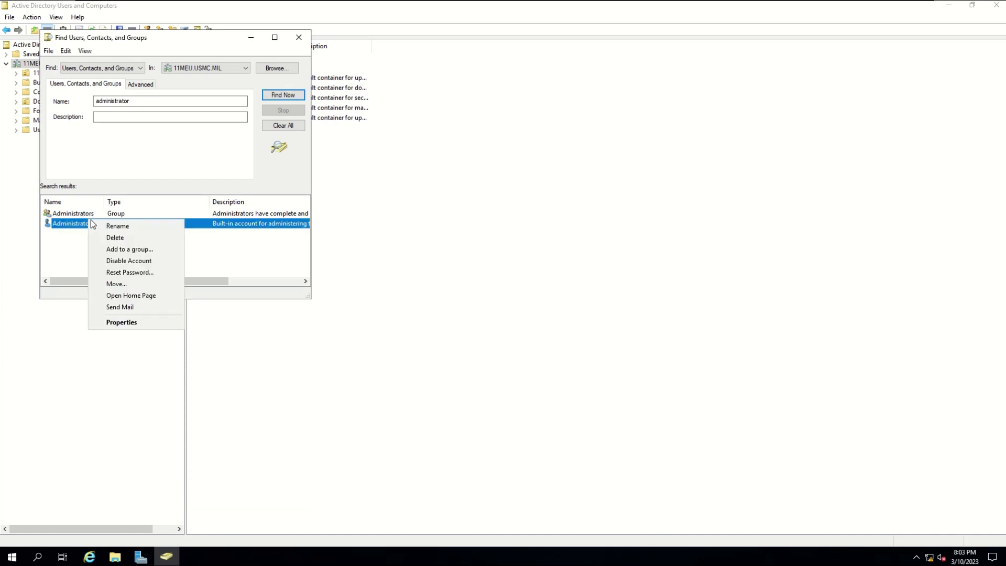
{"action": "left_click", "coordinate": [139, 272]}
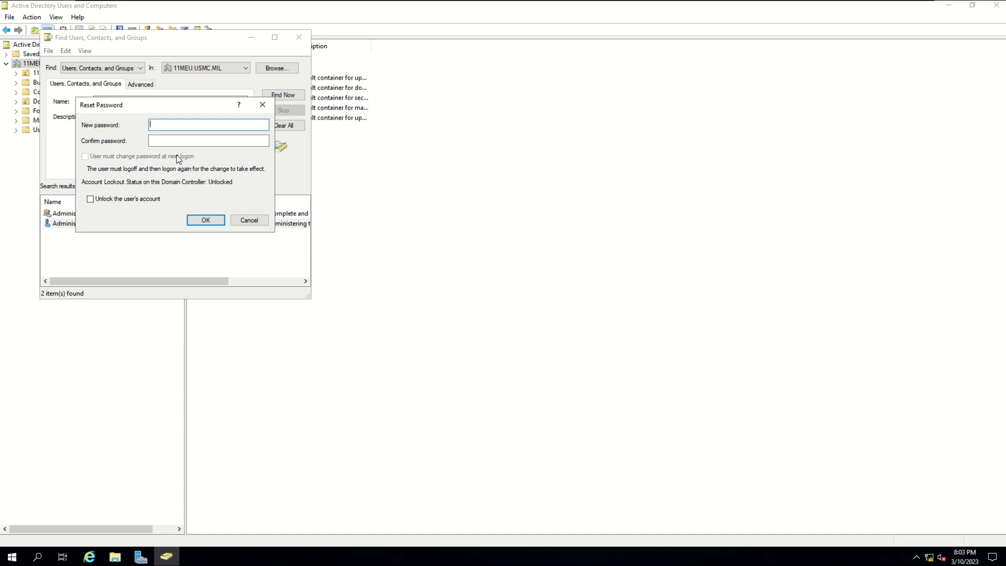
{"action": "key", "text": "Caps_Lock"}
{"action": "type", "text": "Password12345678"}
{"action": "key", "text": "Tab"}
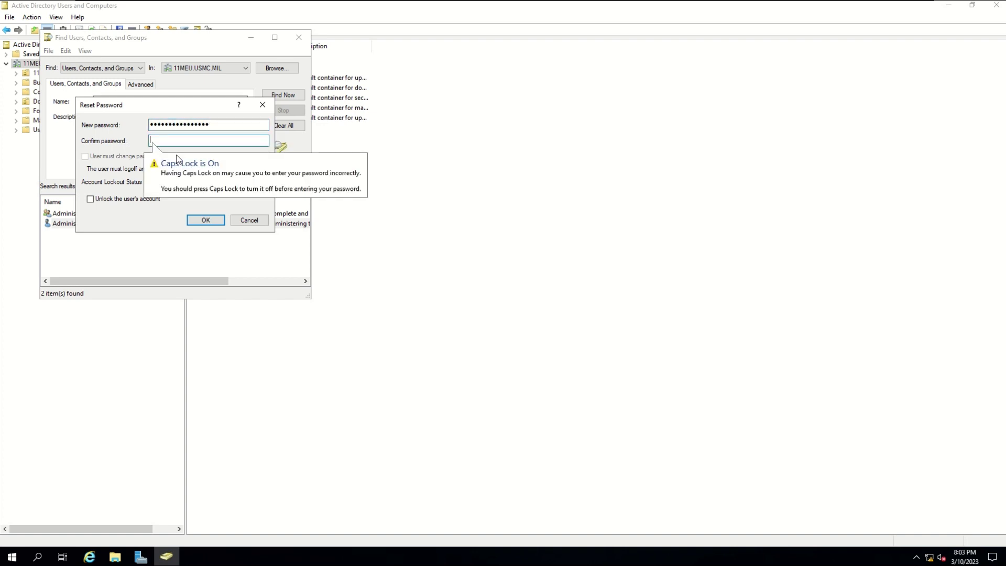
{"action": "type", "text": "Password1"}
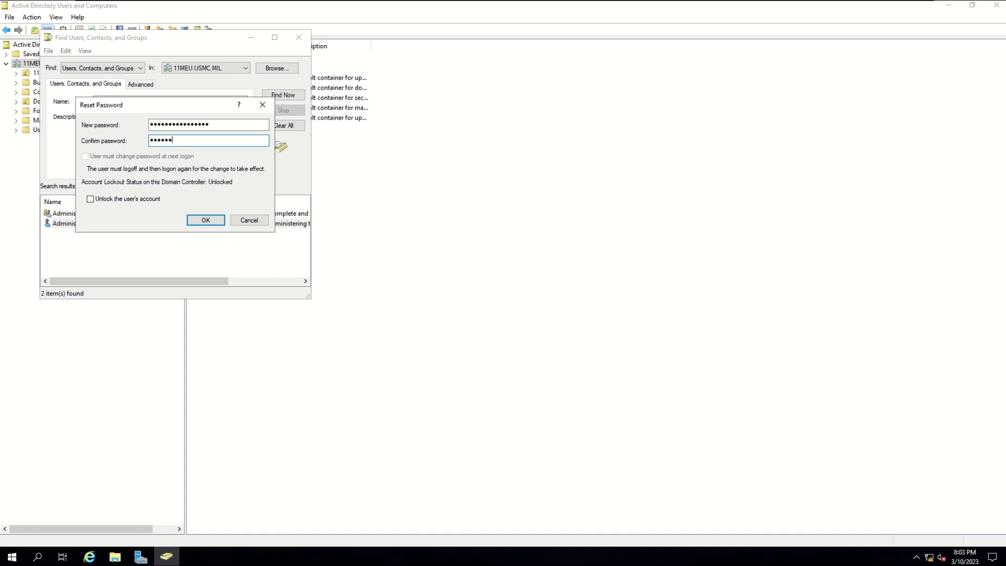
{"action": "type", "text": "2345678"}
{"action": "key", "text": "Return"}
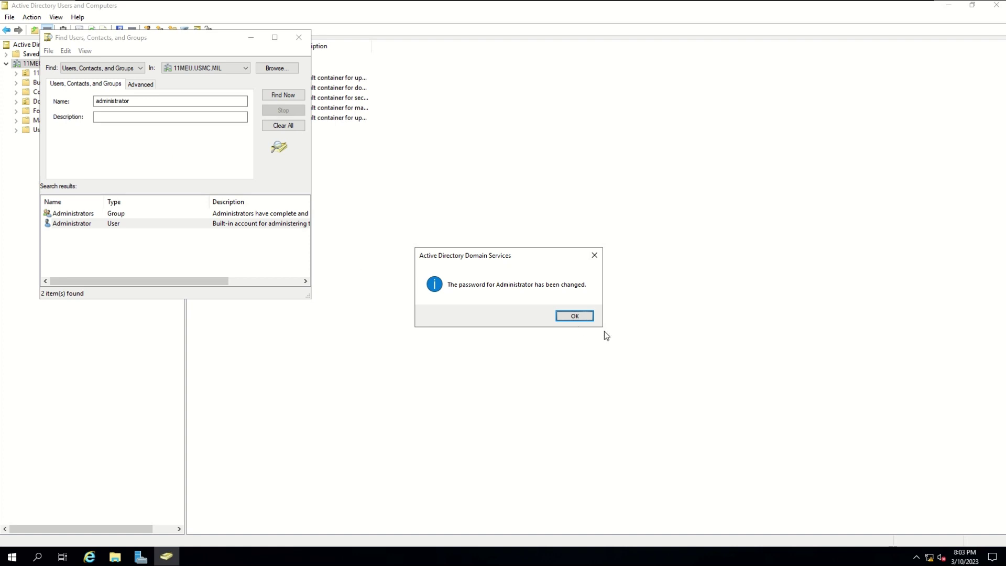
{"action": "left_click", "coordinate": [570, 316]}
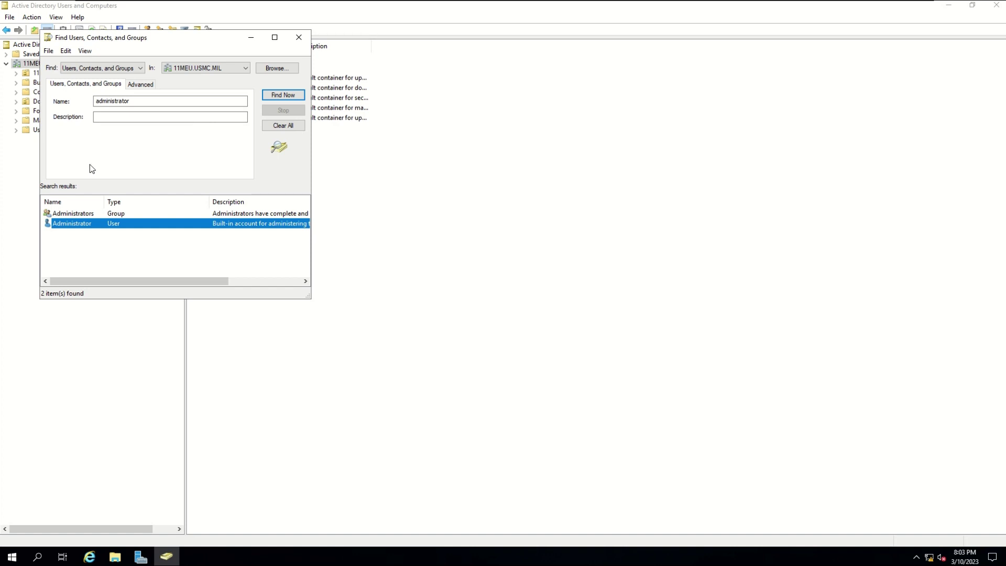
{"action": "left_click", "coordinate": [209, 254]}
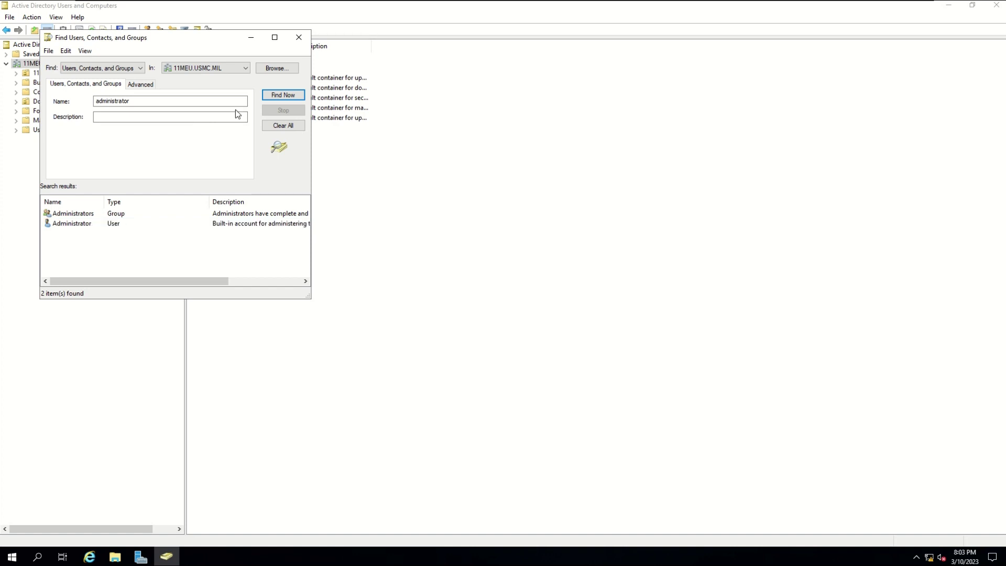
{"action": "left_click", "coordinate": [299, 38]}
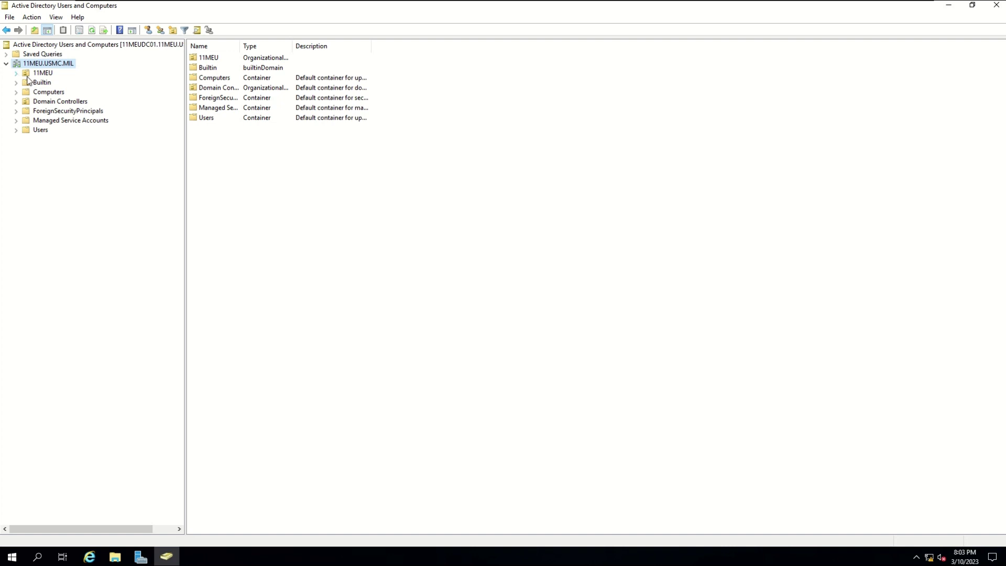
- Begin a new OU named 11MEU in the domain, cancel it, and view the existing 11MEU OU
{"action": "left_click", "coordinate": [46, 74]}
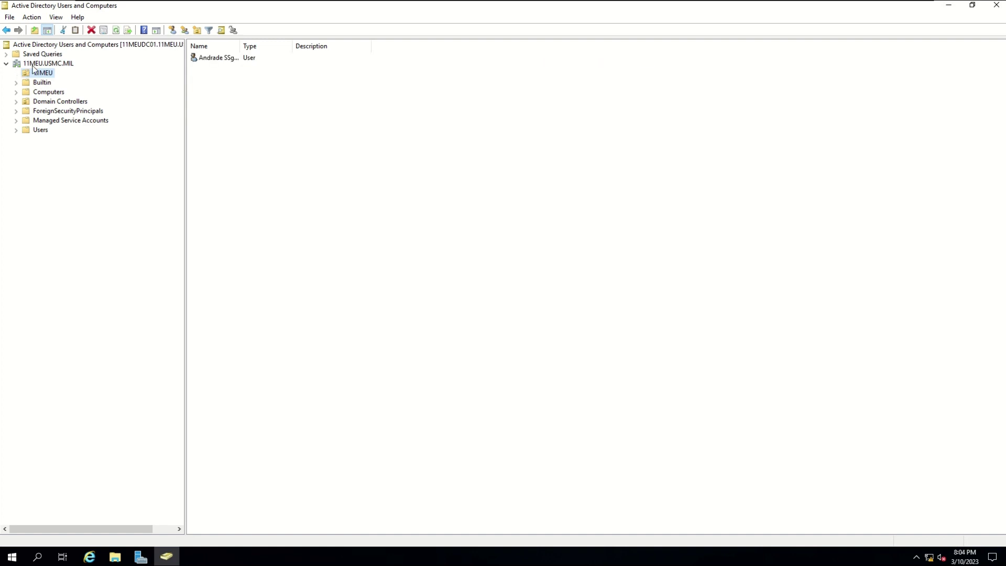
{"action": "left_click", "coordinate": [39, 63]}
{"action": "right_click", "coordinate": [40, 64]}
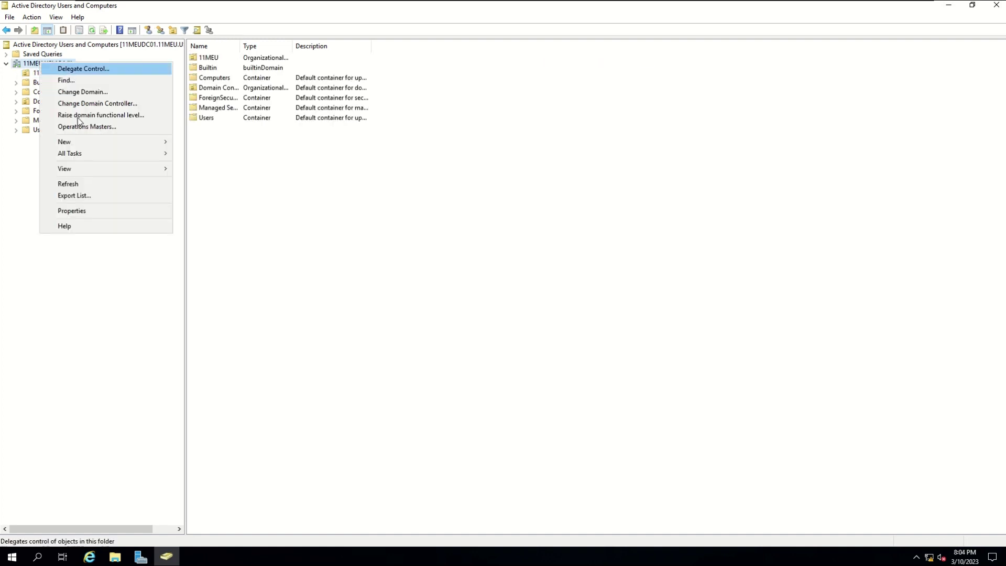
{"action": "mouse_move", "coordinate": [96, 142]}
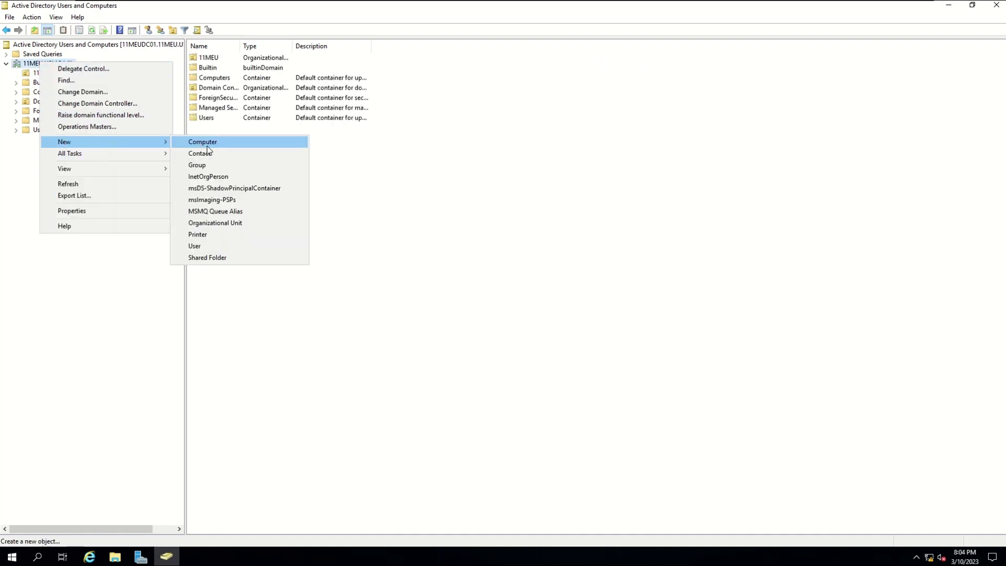
{"action": "left_click", "coordinate": [224, 224]}
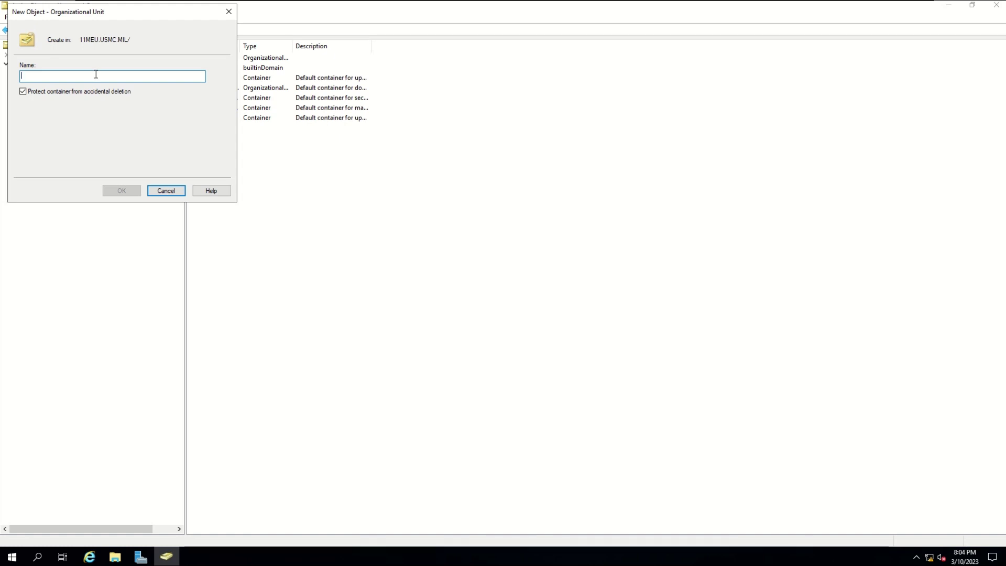
{"action": "type", "text": "11"}
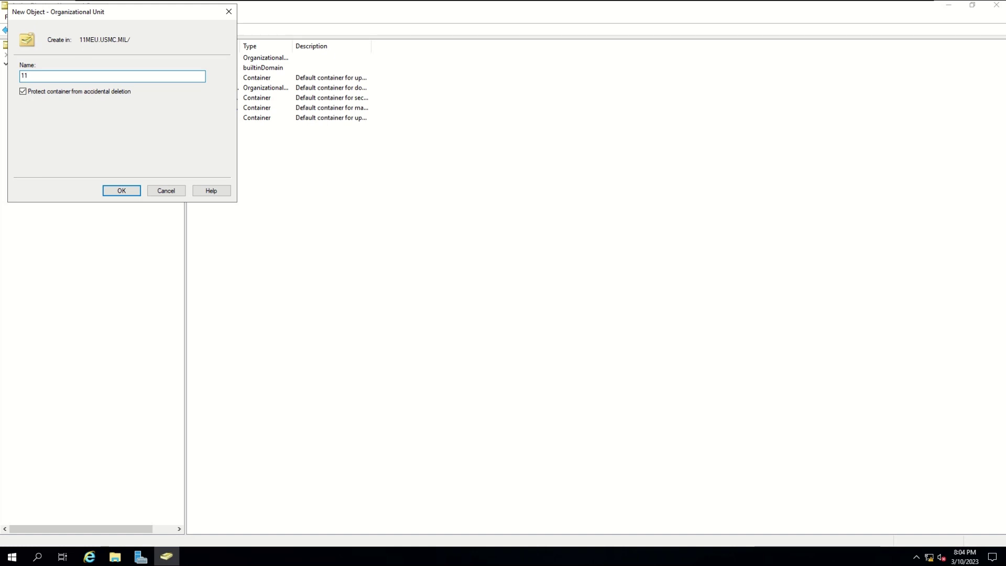
{"action": "type", "text": "MEU"}
{"action": "left_click", "coordinate": [162, 191]}
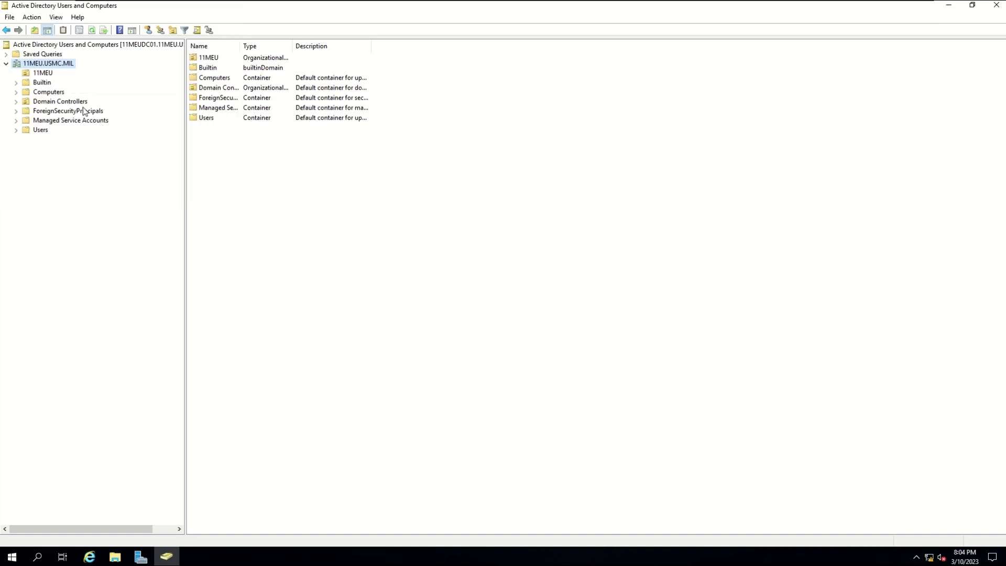
{"action": "left_click", "coordinate": [48, 73]}
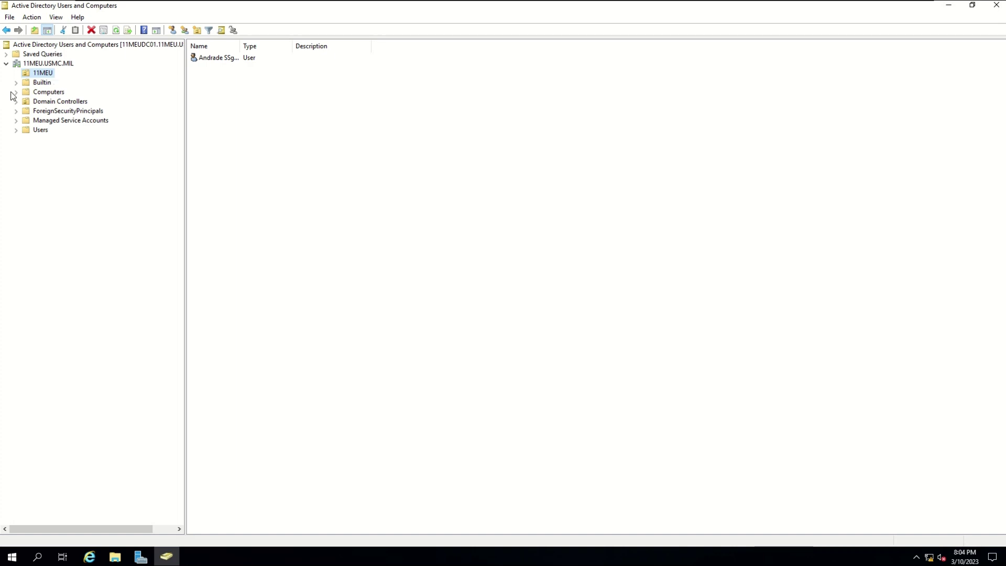
- Add a child organizational unit named '11MEU Users' under the 11MEU OU
{"action": "right_click", "coordinate": [31, 74]}
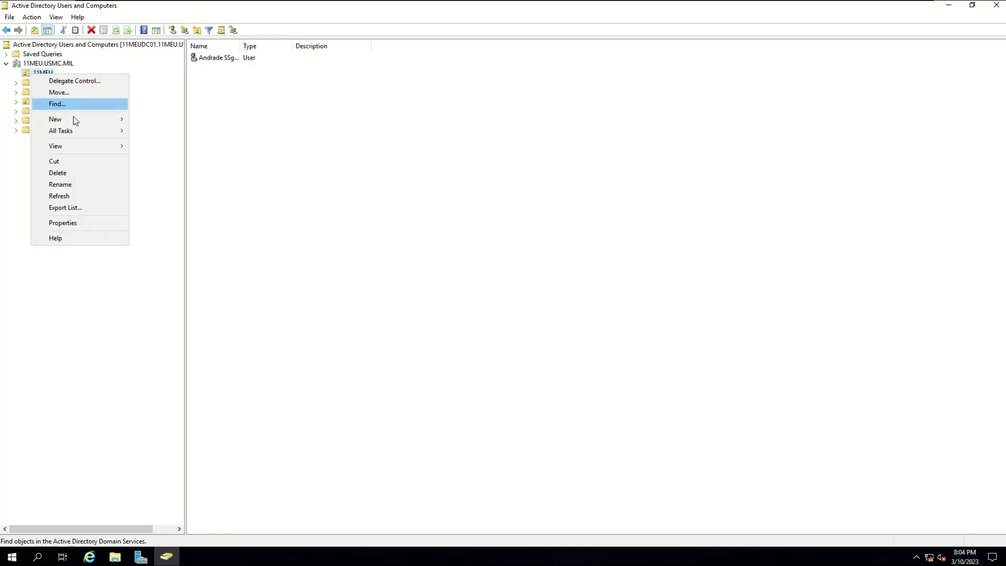
{"action": "mouse_move", "coordinate": [105, 121]}
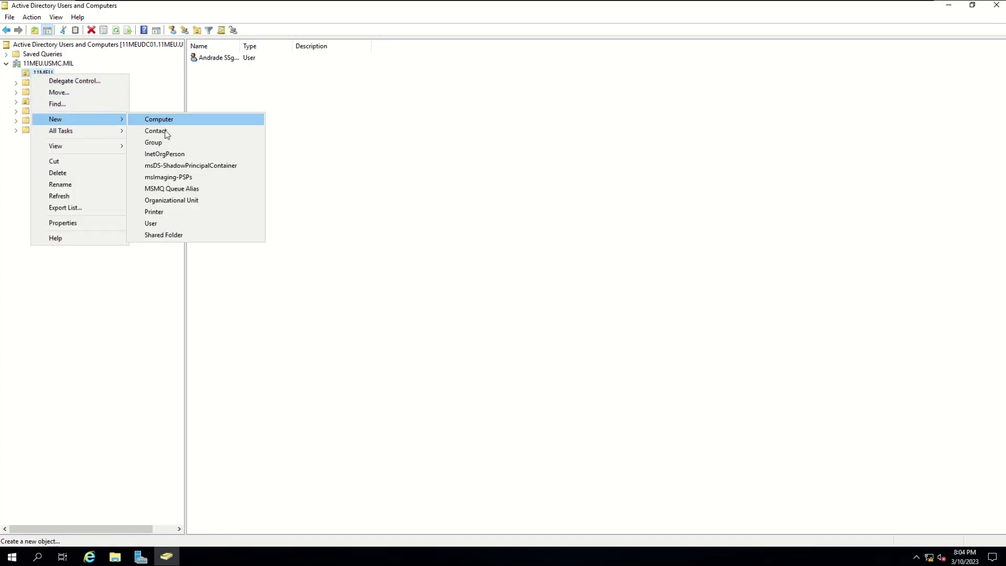
{"action": "left_click", "coordinate": [184, 204]}
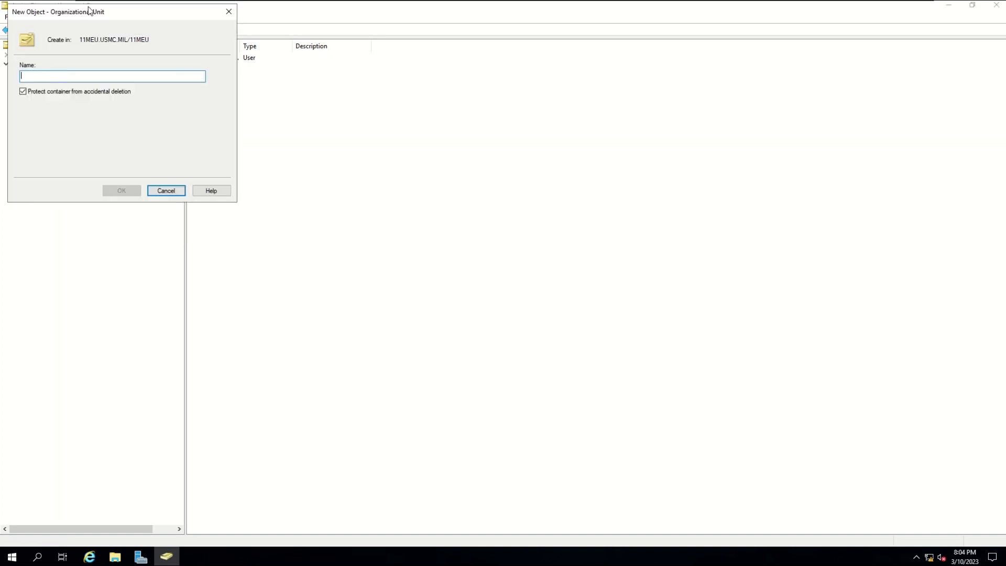
{"action": "left_click_drag", "start_coordinate": [92, 13], "coordinate": [304, 93]}
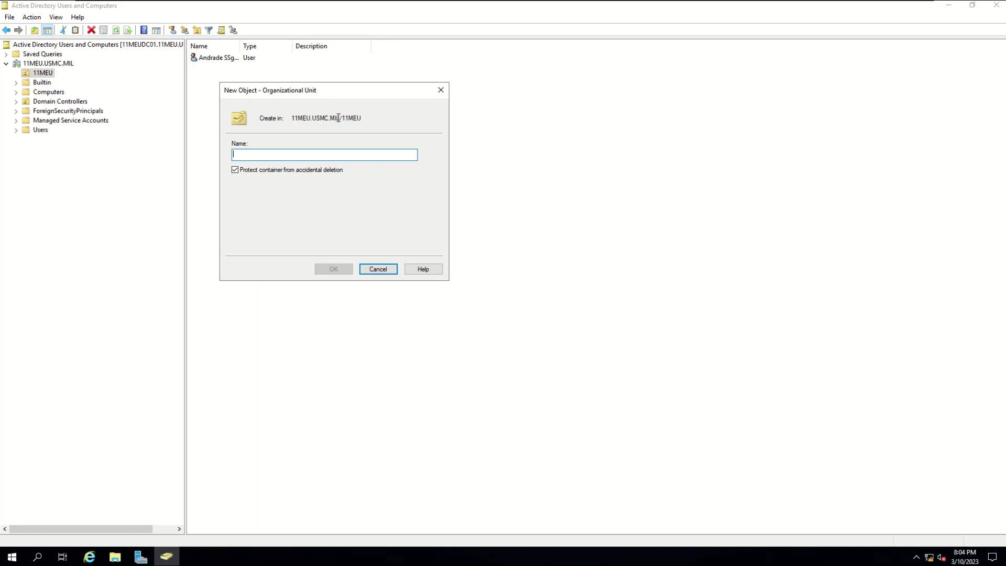
{"action": "left_click_drag", "start_coordinate": [361, 118], "coordinate": [343, 121]}
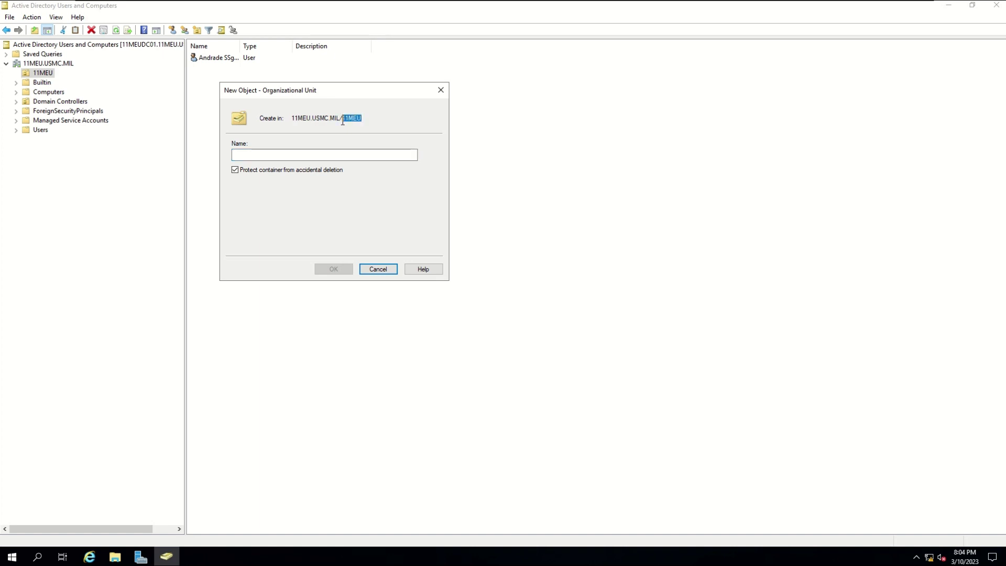
{"action": "left_click", "coordinate": [338, 155]}
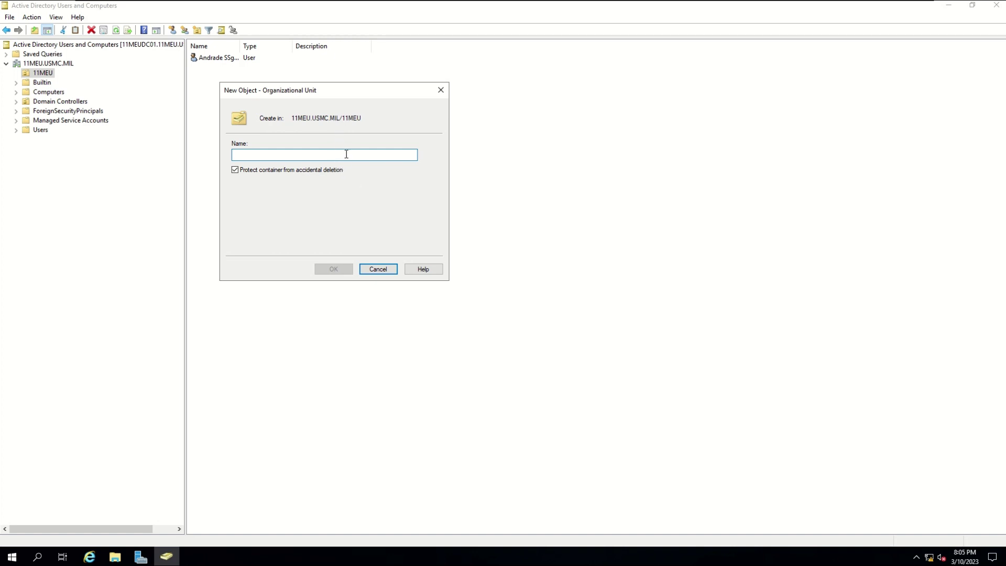
{"action": "type", "text": "11"}
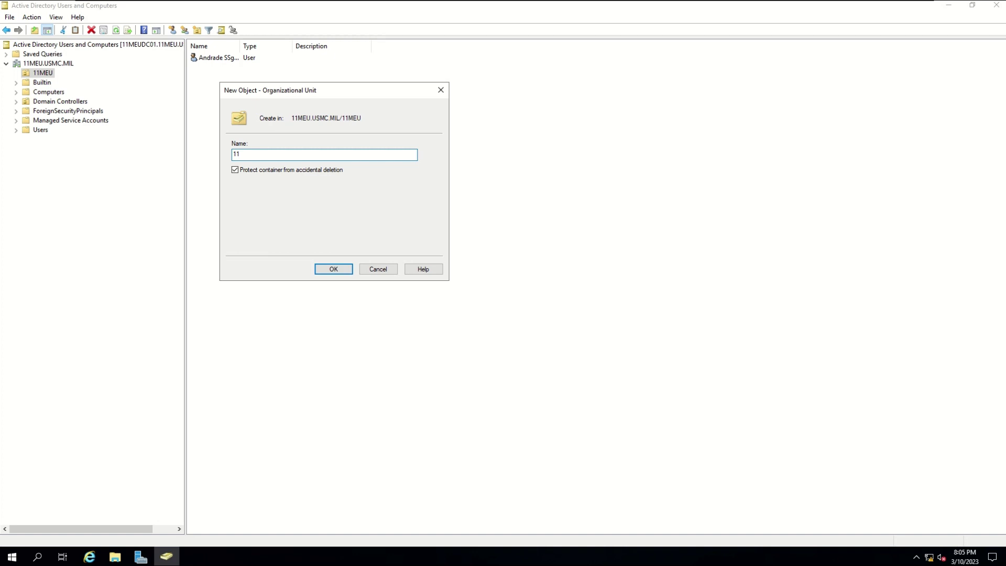
{"action": "type", "text": "MEU Users"}
{"action": "left_click", "coordinate": [334, 269]}
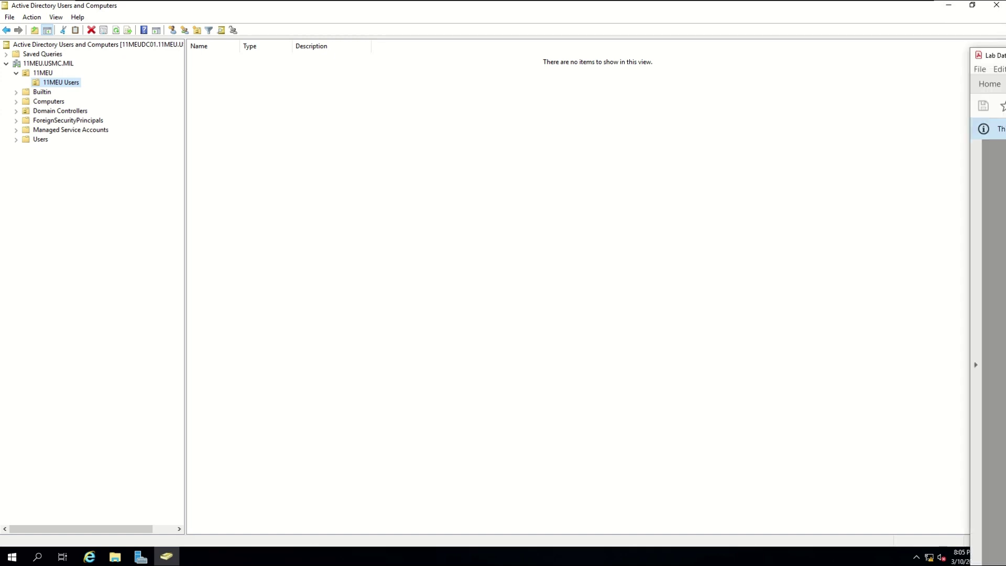
{"action": "left_click_drag", "start_coordinate": [1005, 48], "coordinate": [476, 23]}
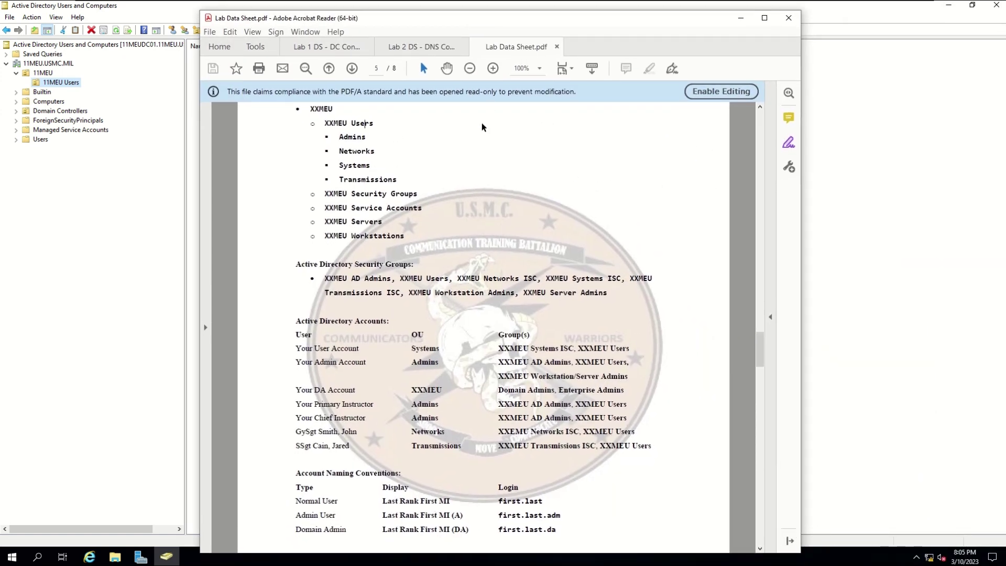
{"action": "scroll", "coordinate": [322, 157], "scroll_direction": "up", "scroll_amount": 3}
{"action": "scroll", "coordinate": [321, 156], "scroll_direction": "up", "scroll_amount": 1}
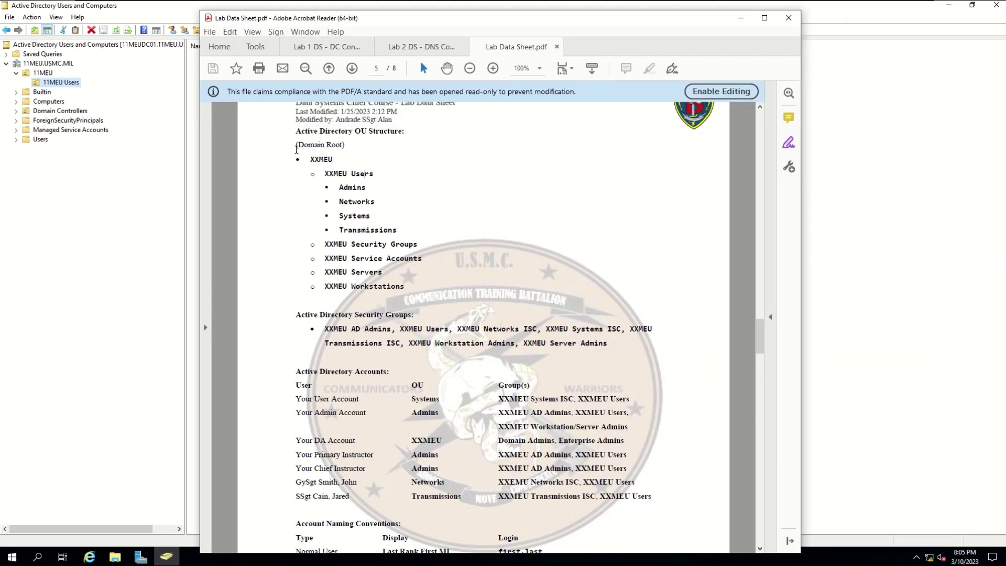
{"action": "left_click_drag", "start_coordinate": [296, 146], "coordinate": [344, 145]}
{"action": "left_click_drag", "start_coordinate": [314, 159], "coordinate": [332, 160]}
{"action": "left_click", "coordinate": [360, 171]}
{"action": "left_click_drag", "start_coordinate": [421, 27], "coordinate": [538, 100]}
{"action": "left_click", "coordinate": [882, 76]}
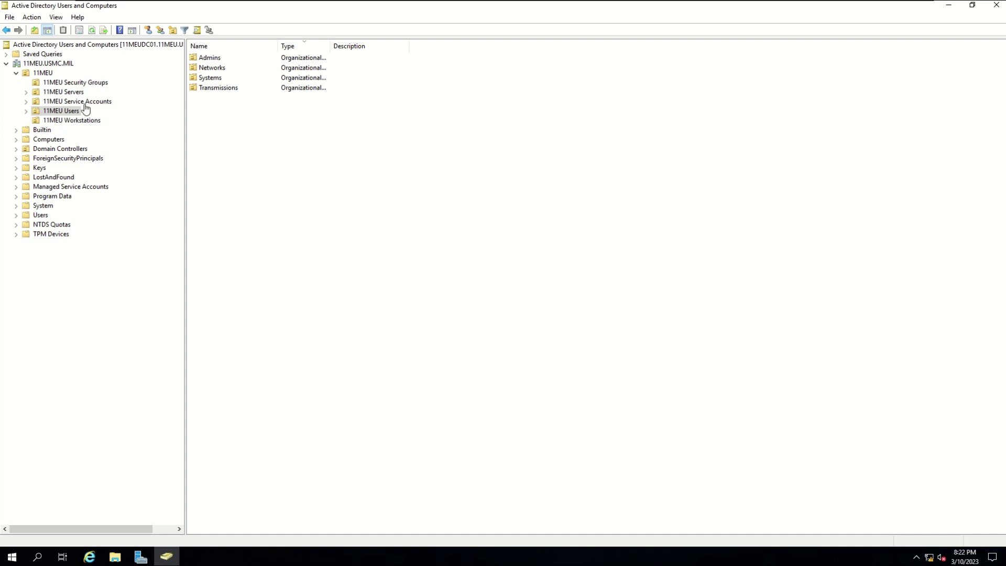
- Show the 11MEU Security Groups OU and widen the Type column to read 'Security Group - Global'
{"action": "left_click", "coordinate": [87, 83]}
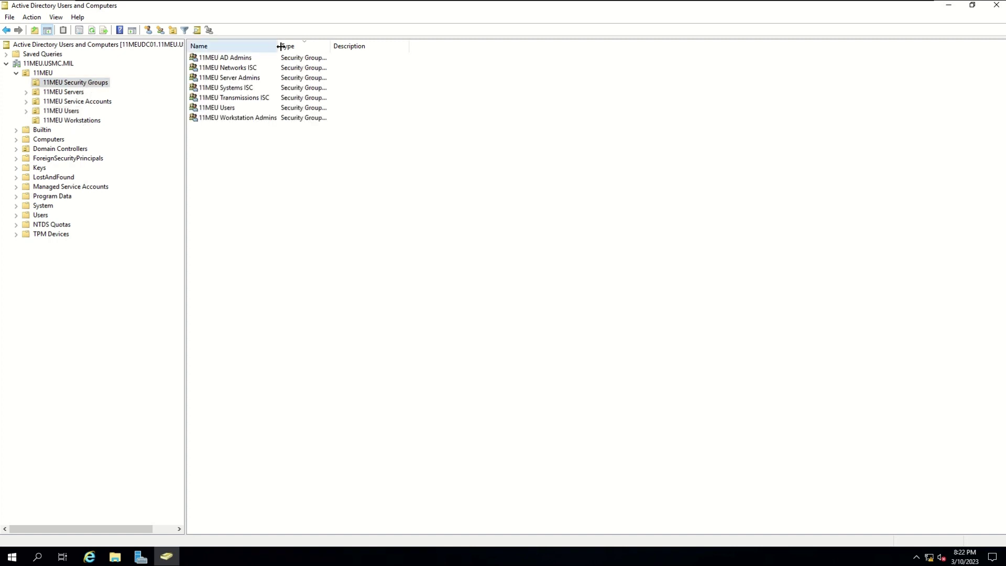
{"action": "left_click_drag", "start_coordinate": [331, 46], "coordinate": [386, 46]}
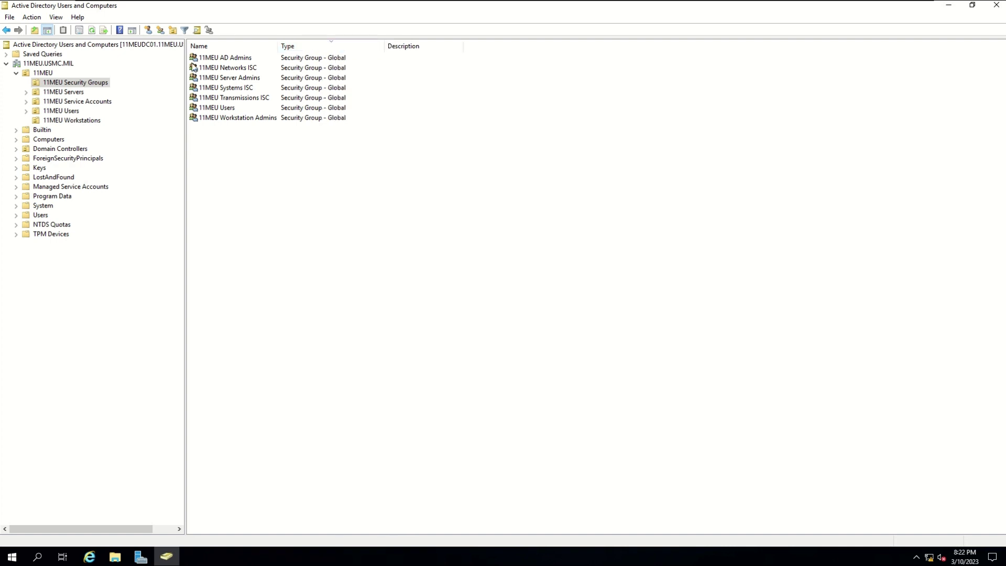
- Create the Global Security group '11MEU Help Desk Admins' in 11MEU Security Groups
{"action": "right_click", "coordinate": [99, 83]}
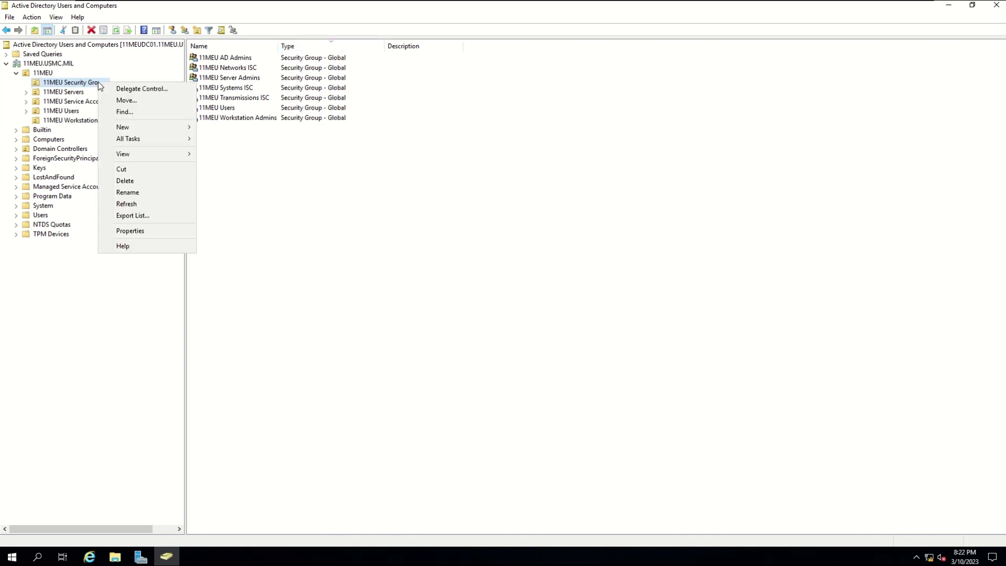
{"action": "mouse_move", "coordinate": [138, 129]}
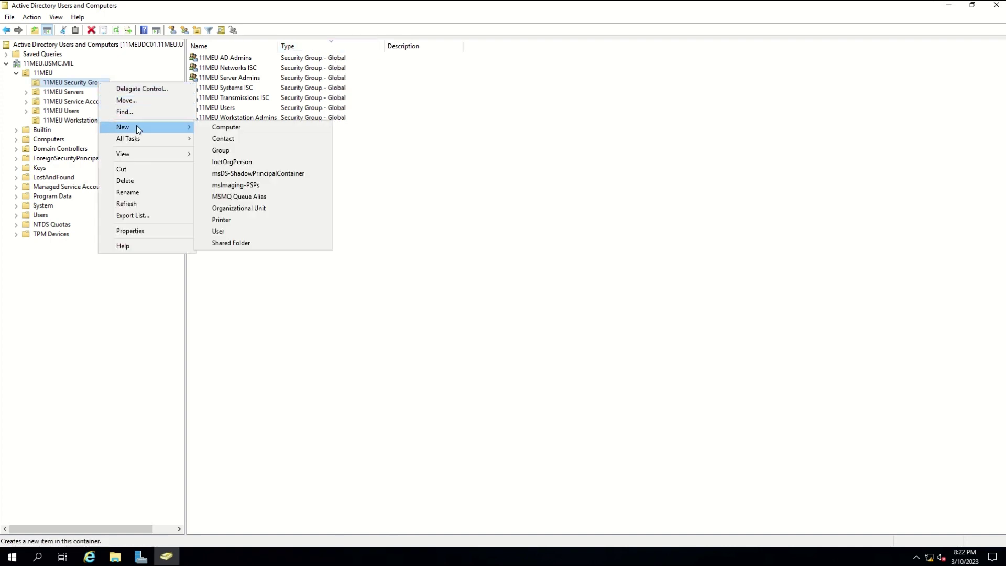
{"action": "left_click", "coordinate": [241, 152]}
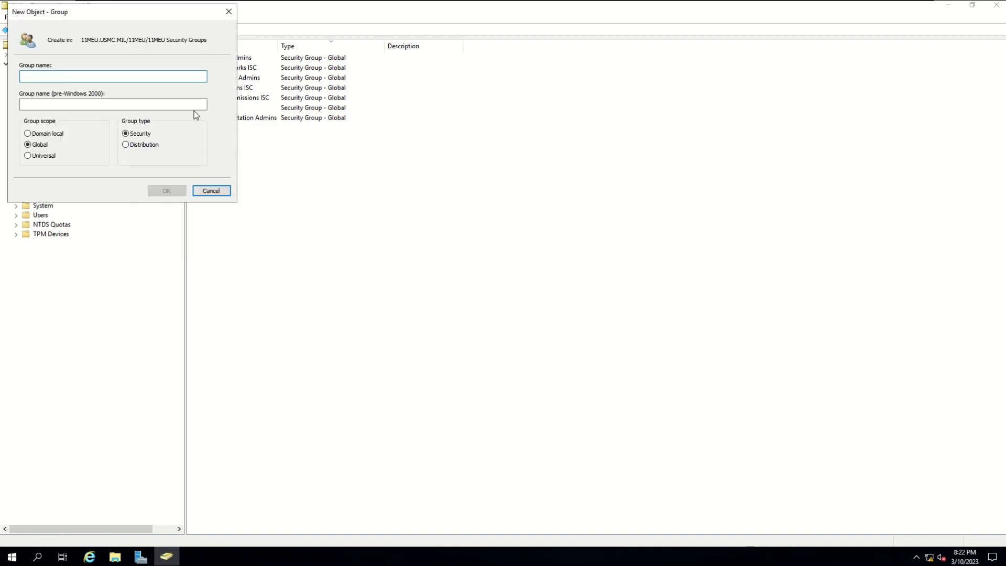
{"action": "left_click_drag", "start_coordinate": [384, 160], "coordinate": [416, 170]}
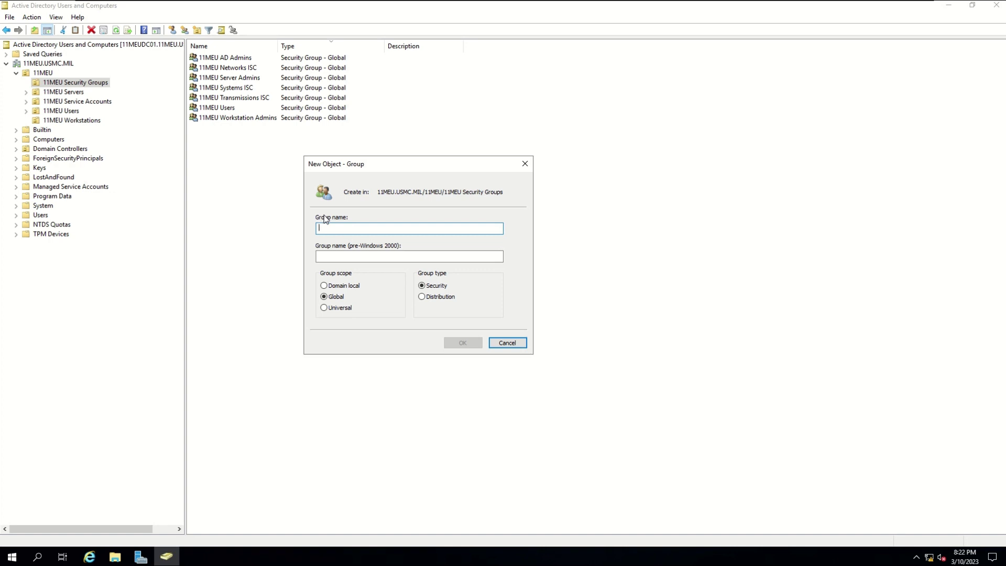
{"action": "type", "text": "11MEU "}
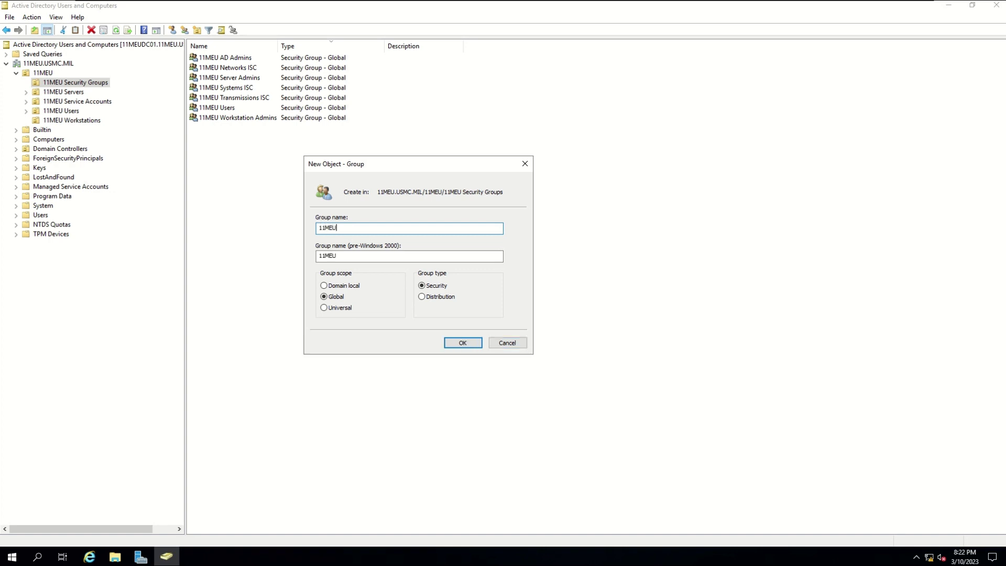
{"action": "type", "text": "HELP DEA"}
{"action": "key", "text": "BackSpace"}
{"action": "key", "text": "BackSpace"}
{"action": "key", "text": "BackSpace"}
{"action": "key", "text": "BackSpace"}
{"action": "key", "text": "BackSpace"}
{"action": "key", "text": "BackSpace"}
{"action": "type", "text": "elp Desk Admins"}
{"action": "left_click", "coordinate": [463, 344]}
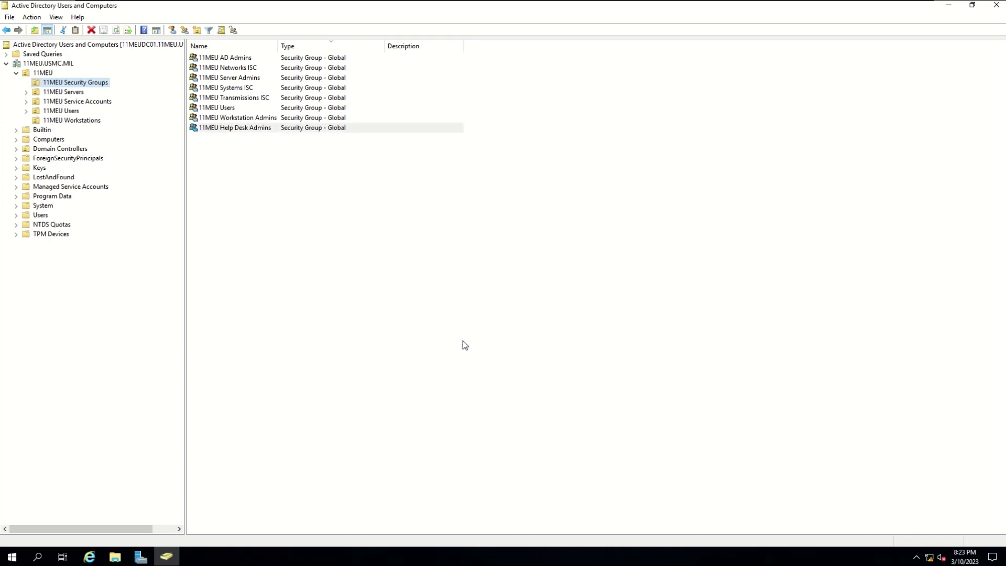
{"action": "left_click", "coordinate": [284, 160]}
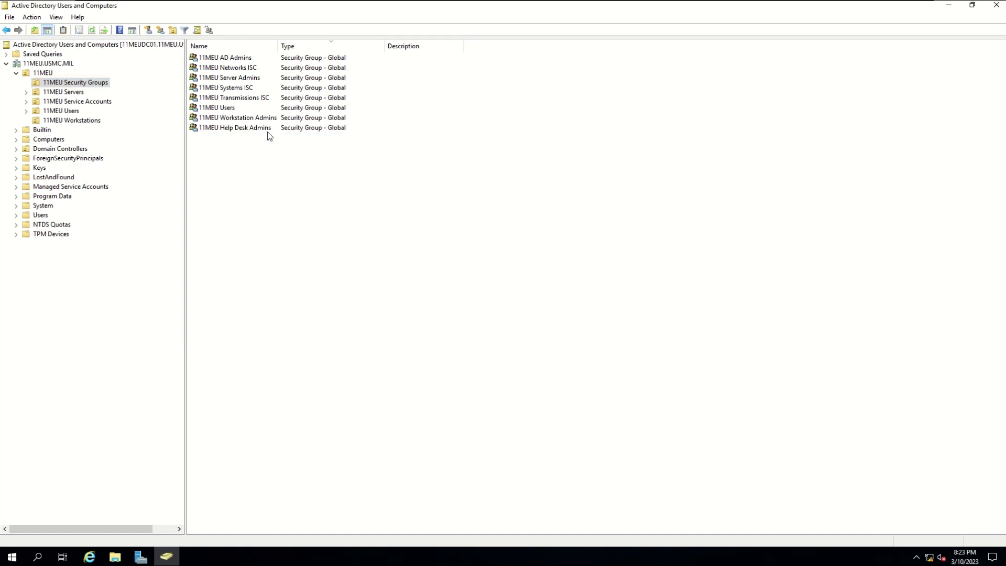
{"action": "left_click", "coordinate": [268, 132]}
{"action": "left_click", "coordinate": [321, 213]}
- Expand 11MEU Users and open a blank New User dialog in the Systems OU
{"action": "left_click", "coordinate": [34, 111]}
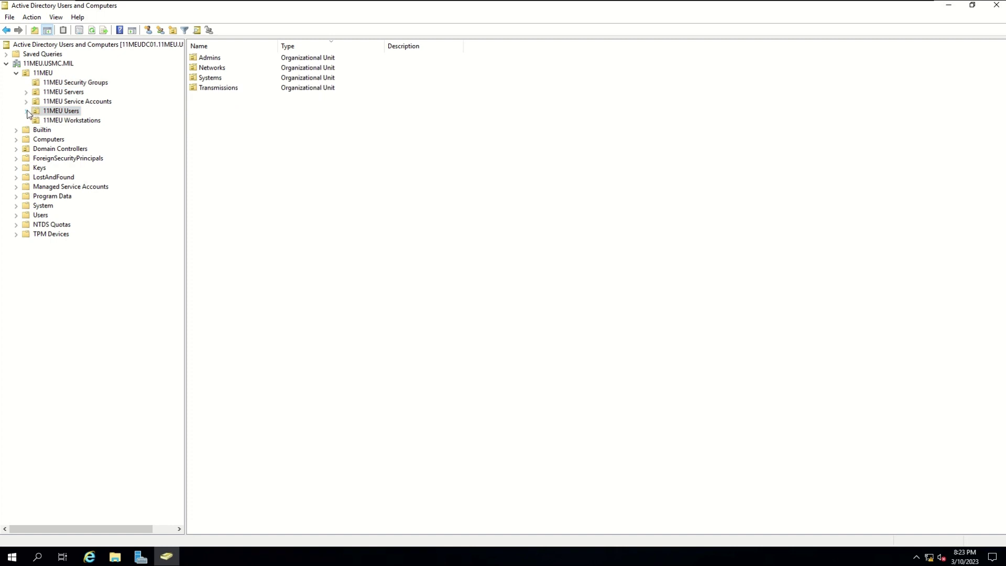
{"action": "left_click", "coordinate": [26, 111]}
{"action": "left_click", "coordinate": [53, 139]}
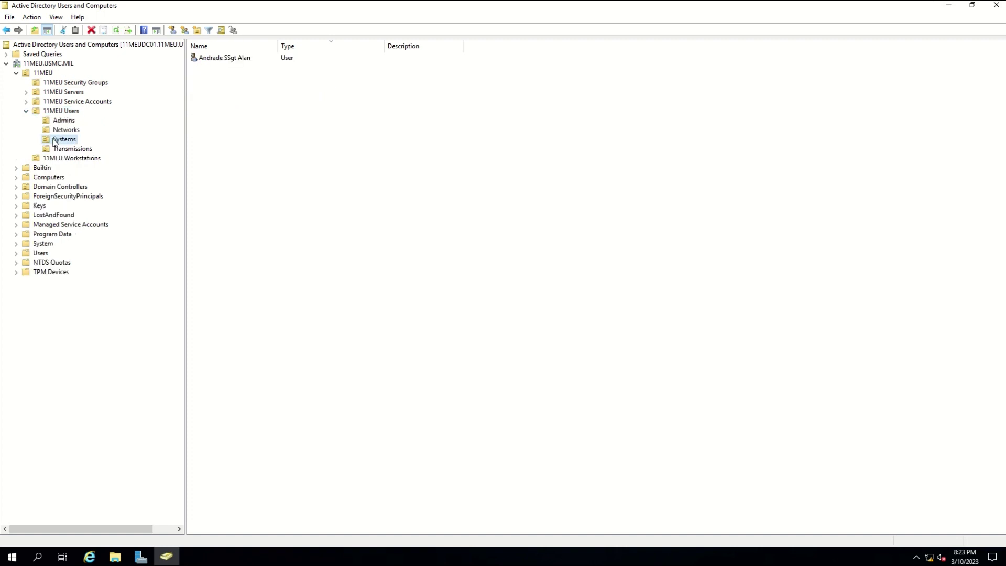
{"action": "right_click", "coordinate": [284, 126]}
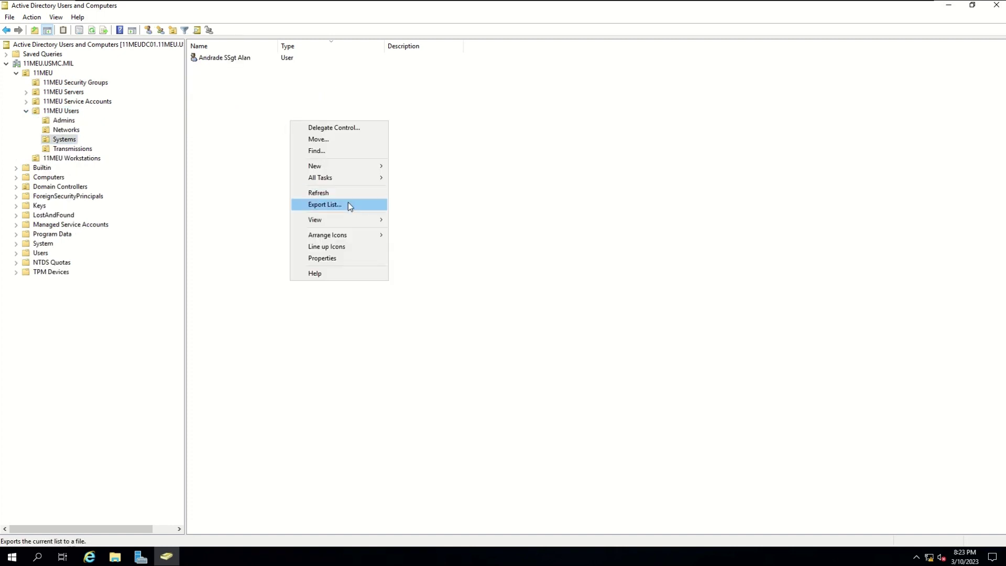
{"action": "mouse_move", "coordinate": [360, 166]}
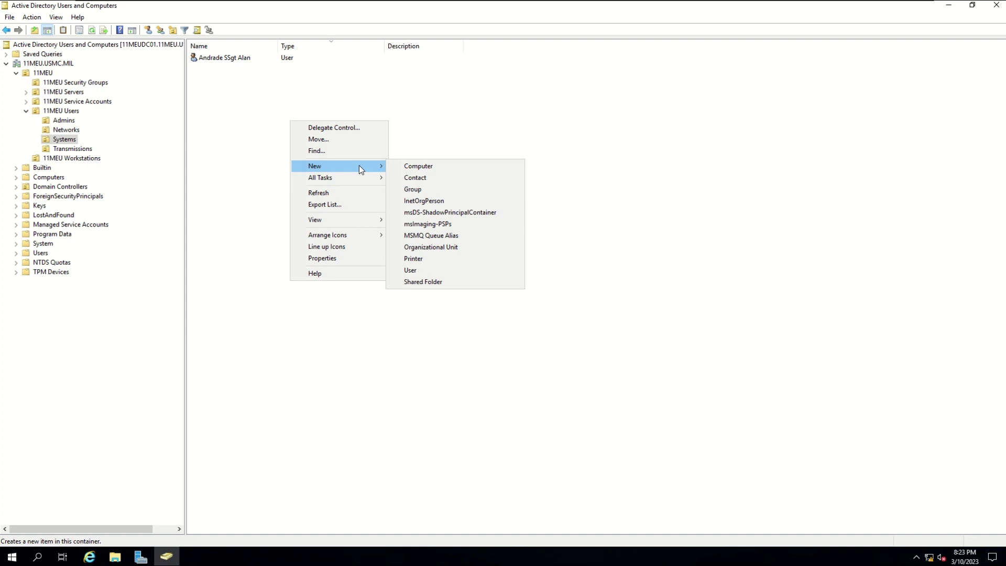
{"action": "left_click", "coordinate": [449, 272]}
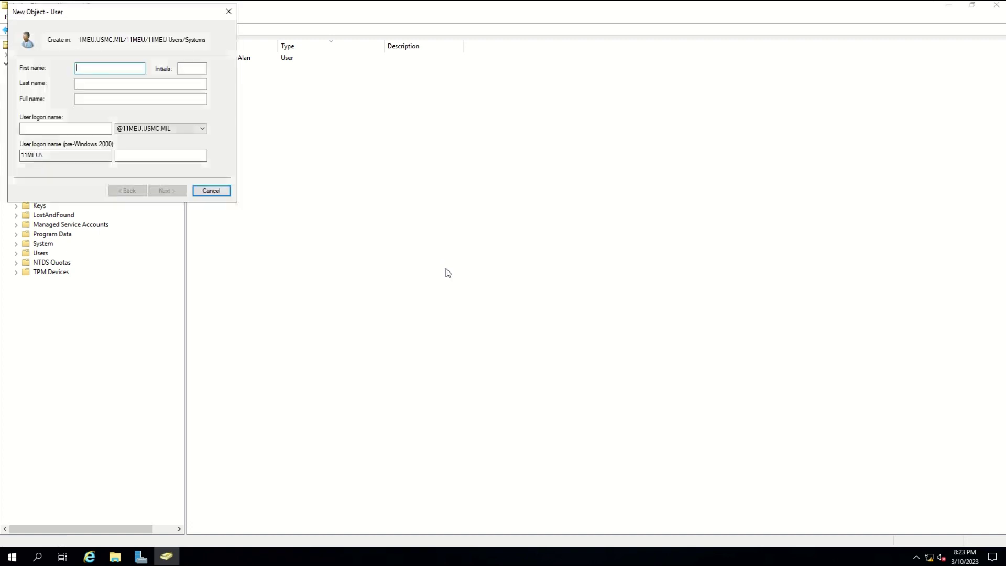
- Enter the user's first and last name, with full name as surname, 'Cpl', first name
{"action": "left_click_drag", "start_coordinate": [149, 12], "coordinate": [445, 152]}
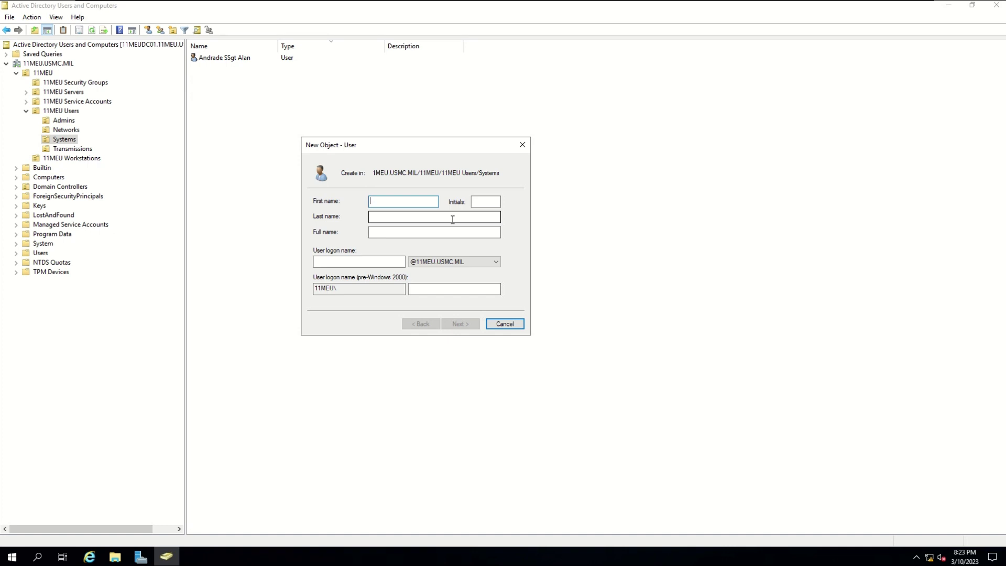
{"action": "key", "text": "Tab"}
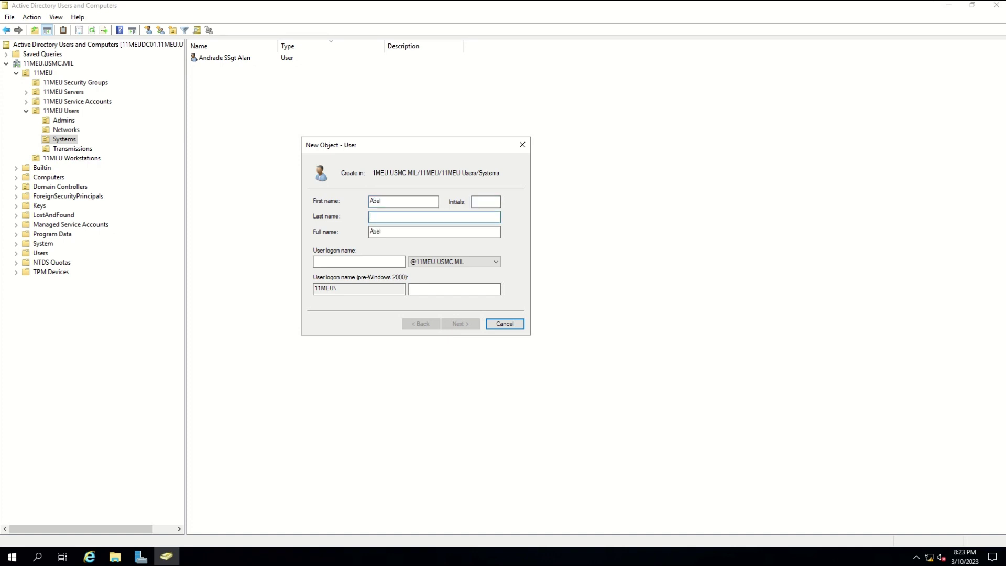
{"action": "key", "text": "Tab"}
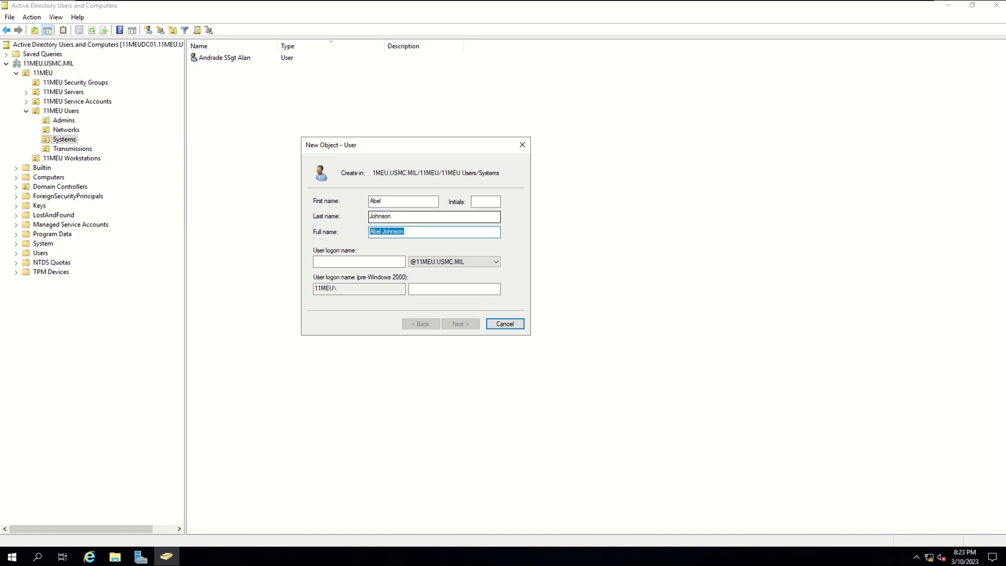
{"action": "key", "text": "Left"}
{"action": "key", "text": "Delete"}
{"action": "key", "text": "Delete"}
{"action": "key", "text": "Delete"}
{"action": "key", "text": "Delete"}
{"action": "key", "text": "Delete"}
{"action": "type", "text": "Cpl Abel"}
{"action": "left_click", "coordinate": [359, 261]}
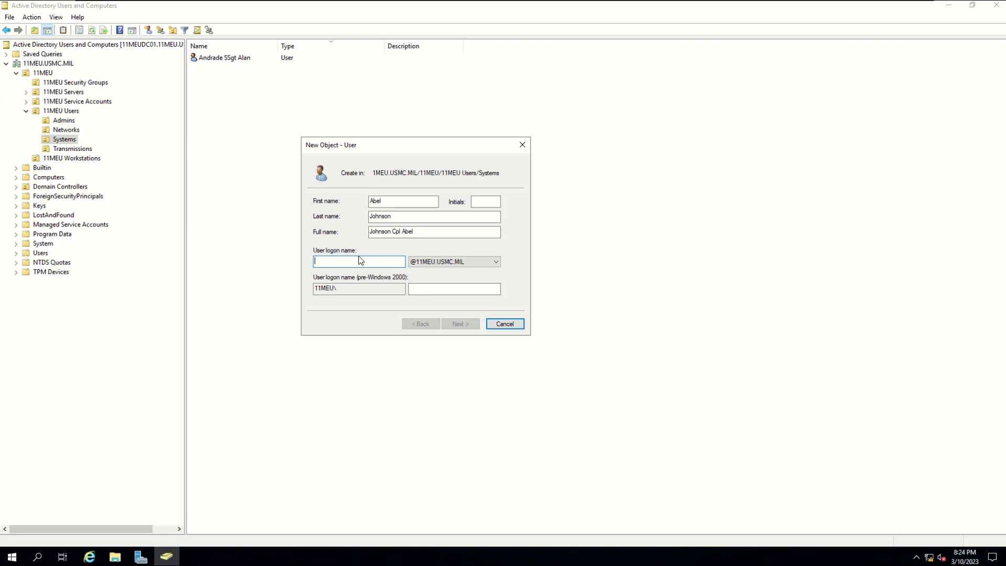
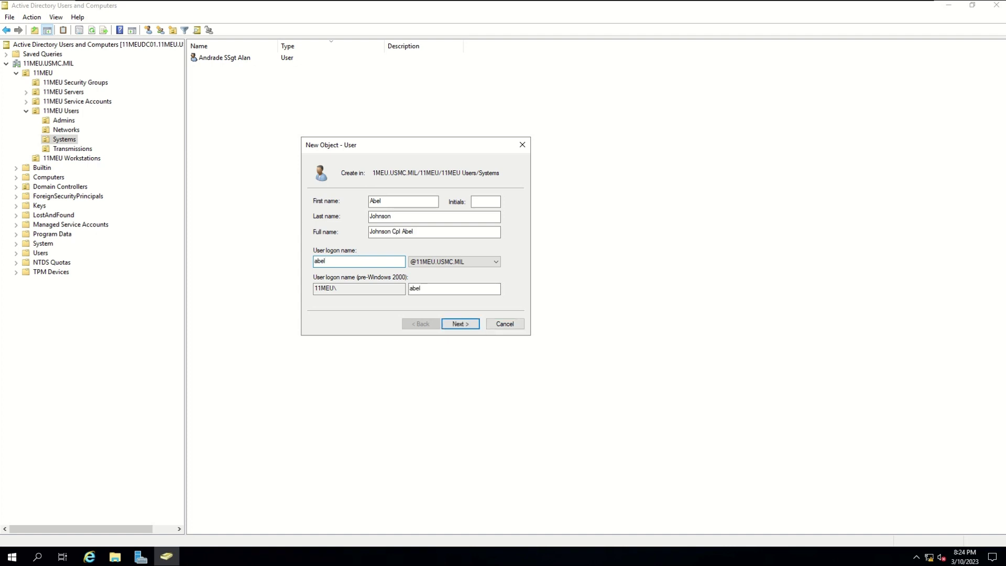
{"action": "left_click", "coordinate": [424, 263]}
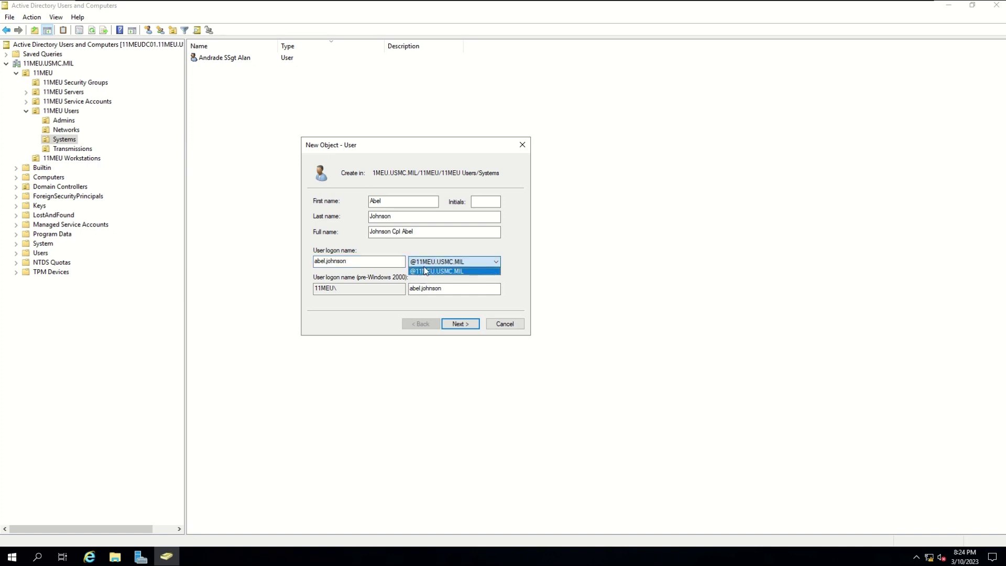
{"action": "left_click", "coordinate": [366, 261]}
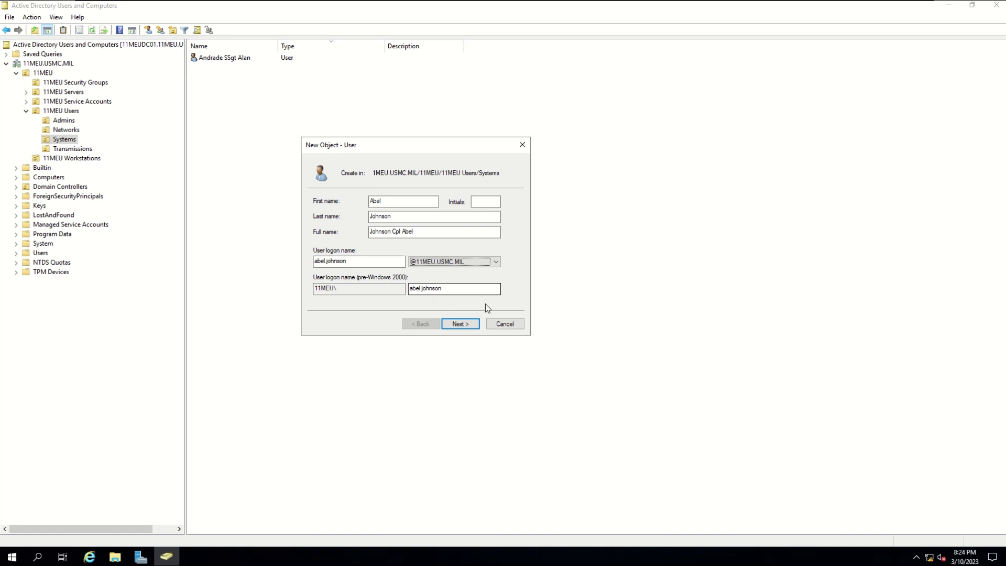
{"action": "left_click", "coordinate": [460, 323]}
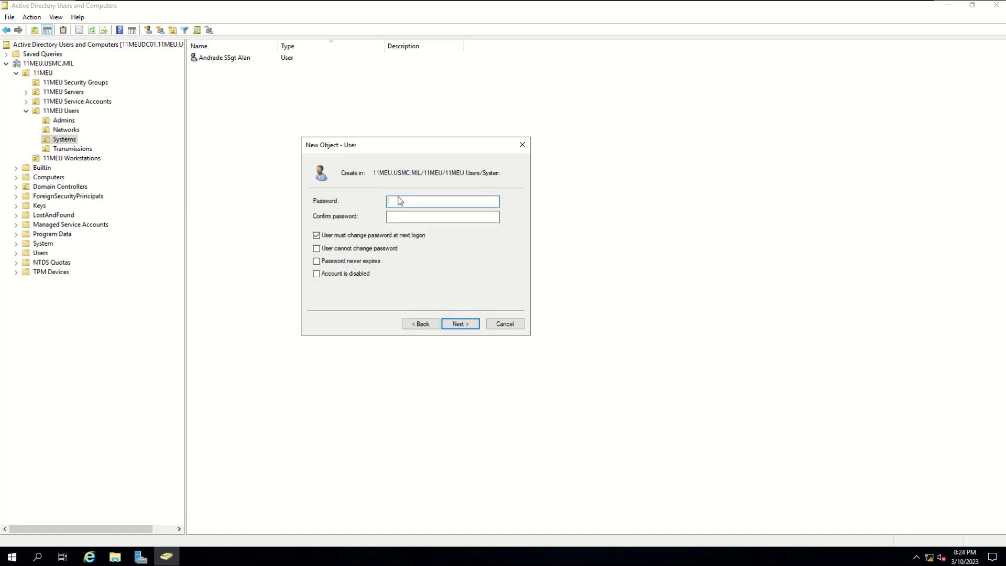
- Set and confirm the user's password, turn off forced change at next logon, and finish
{"action": "type", "text": "••••••••••••••••"}
{"action": "key", "text": "Tab"}
{"action": "type", "text": "••••••••"}
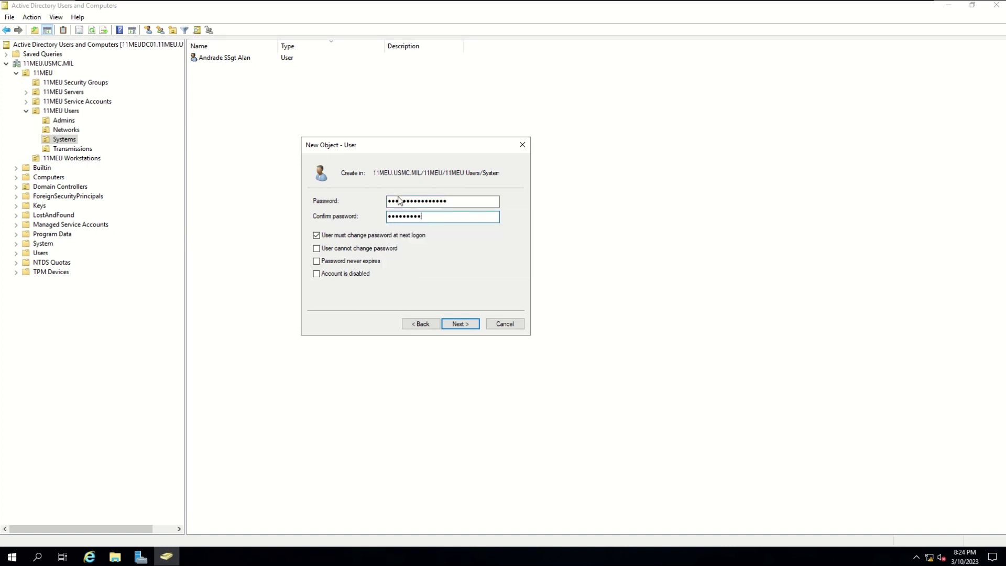
{"action": "type", "text": "••••••••"}
{"action": "left_click", "coordinate": [386, 236]}
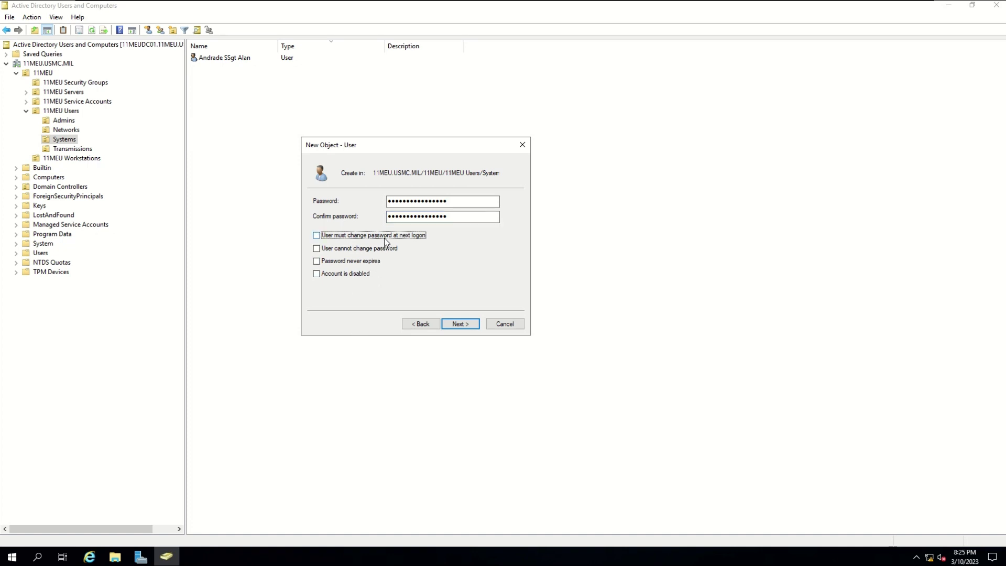
{"action": "left_click", "coordinate": [464, 326]}
{"action": "left_click", "coordinate": [464, 325]}
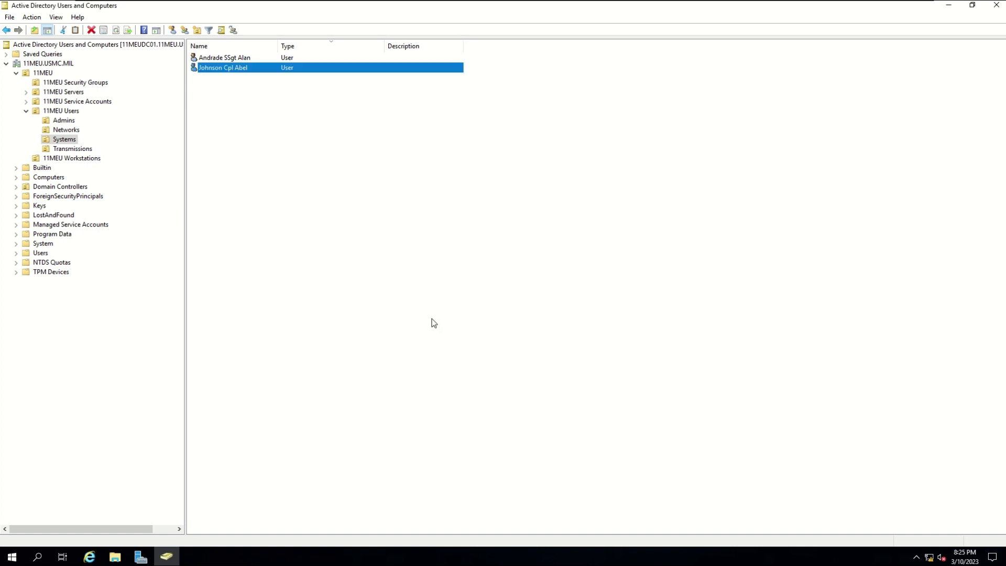
- Add the new Systems user to 11MEU Help Desk Admins, resolving '11meu help desk' with Check Names
{"action": "left_click", "coordinate": [297, 117]}
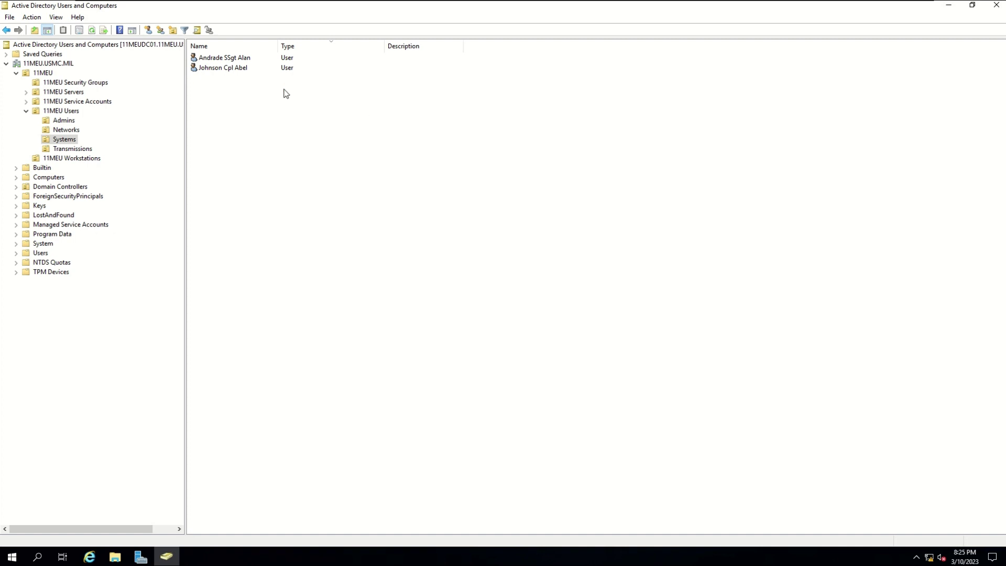
{"action": "left_click", "coordinate": [253, 72]}
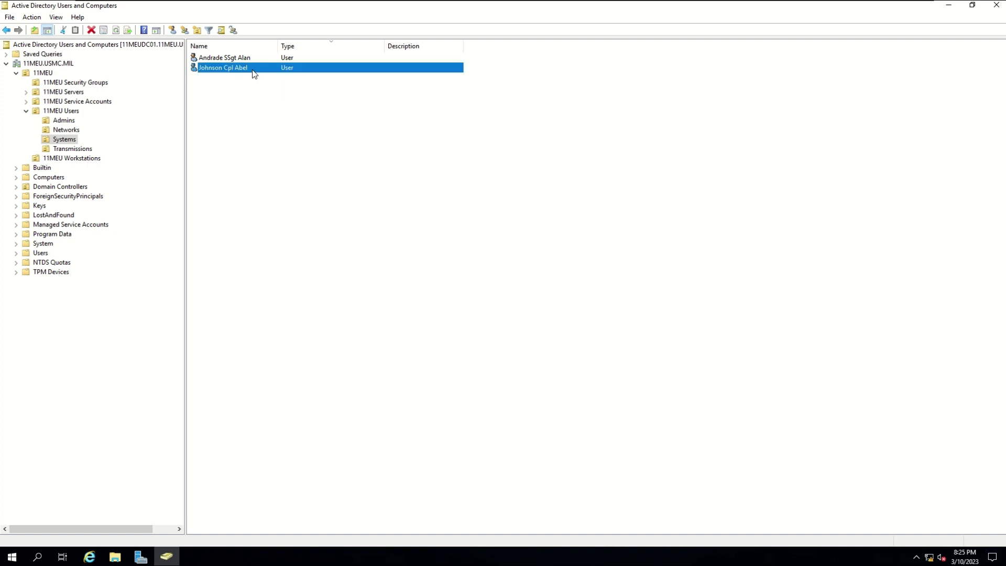
{"action": "right_click", "coordinate": [253, 73]}
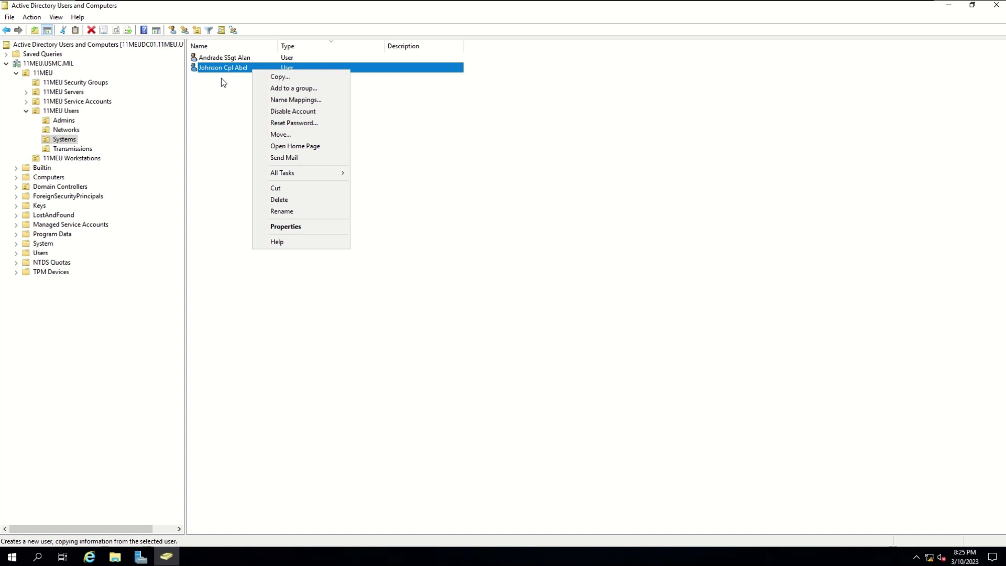
{"action": "left_click", "coordinate": [328, 89]}
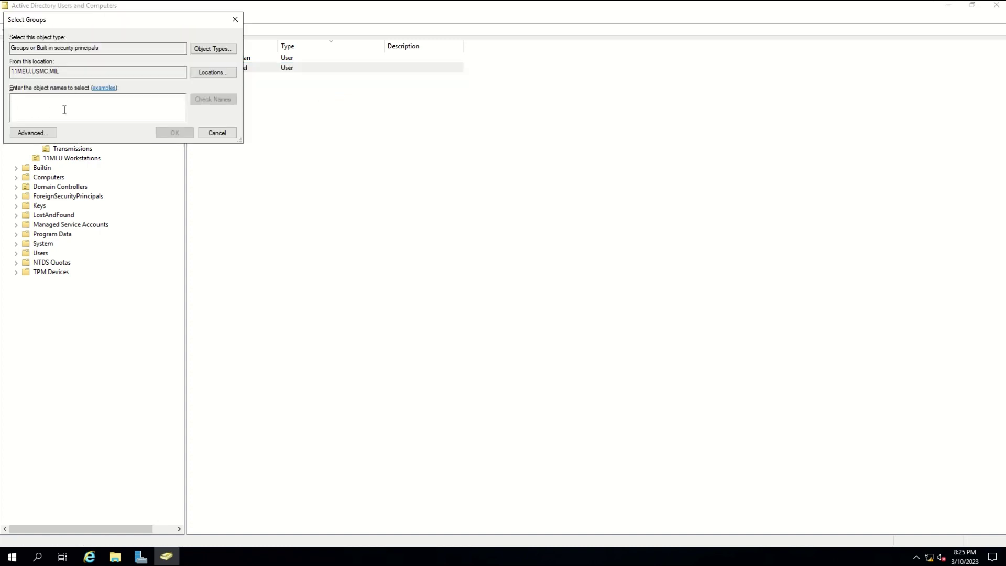
{"action": "type", "text": "11meu"}
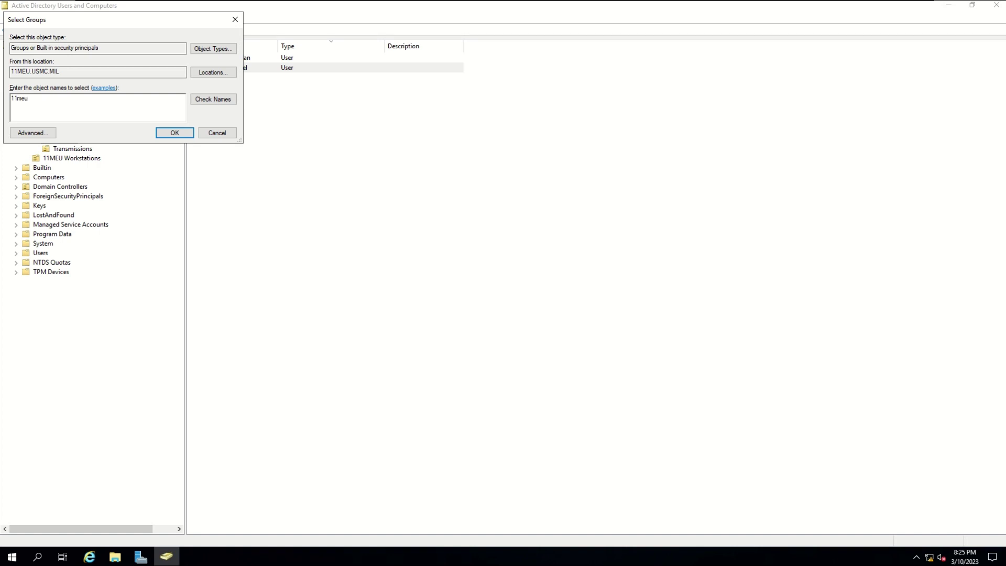
{"action": "type", "text": " help desk"}
{"action": "key", "text": "ctrl+k"}
{"action": "left_click", "coordinate": [179, 134]}
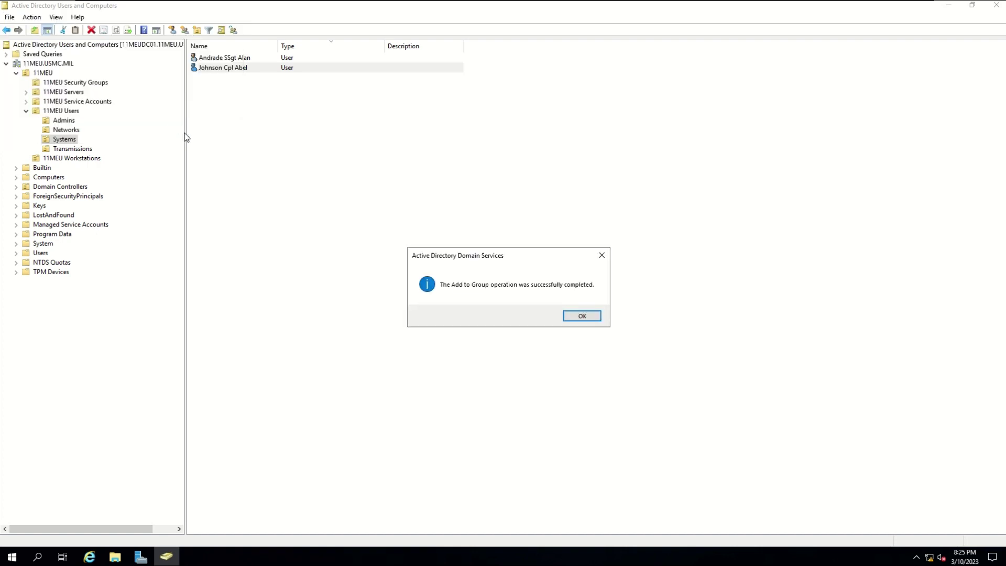
{"action": "left_click", "coordinate": [582, 316]}
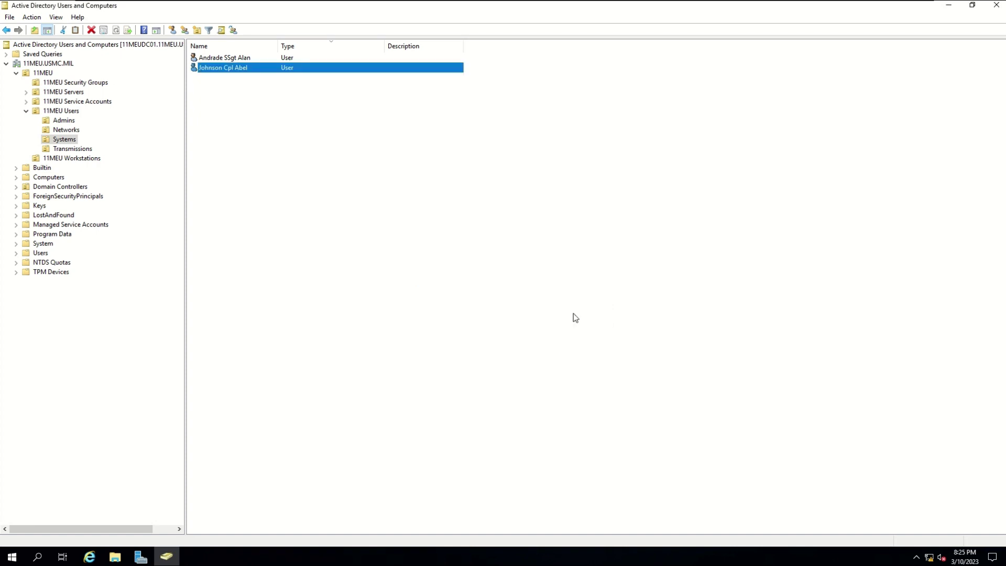
- Check the new user's Member Of tab to confirm the 11MEU Help Desk Admins membership
{"action": "double_click", "coordinate": [258, 71]}
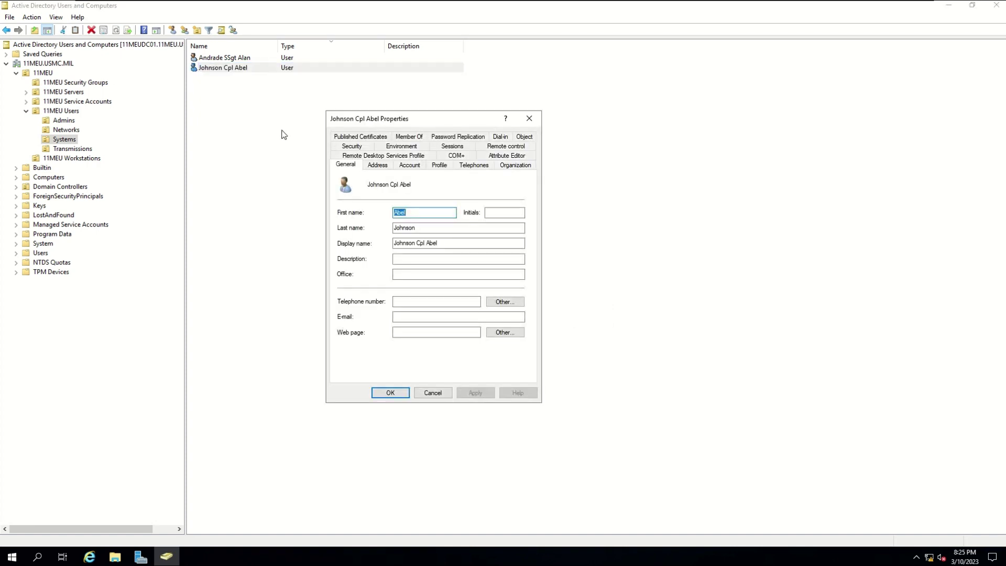
{"action": "left_click", "coordinate": [410, 138]}
{"action": "left_click_drag", "start_coordinate": [390, 189], "coordinate": [420, 190]}
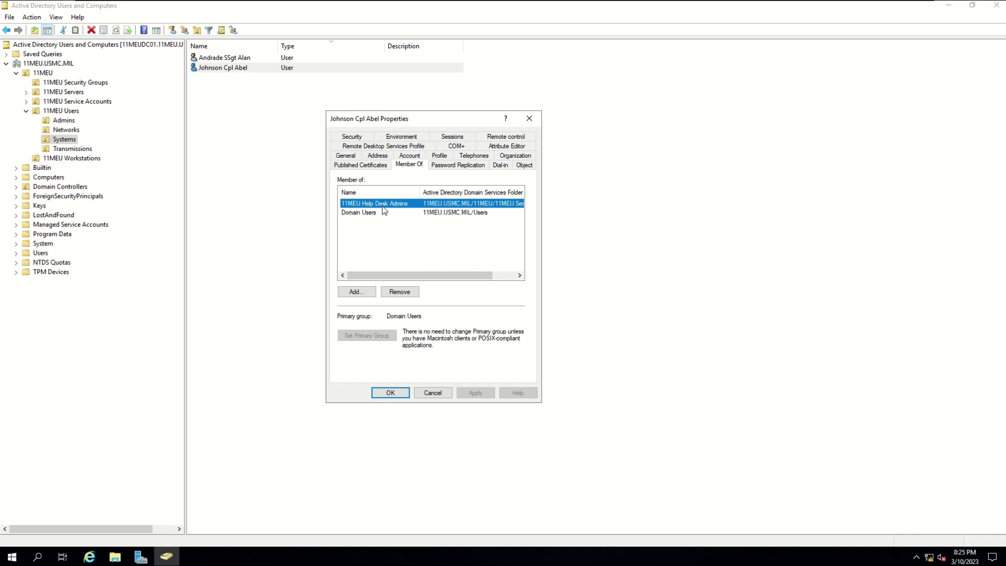
{"action": "left_click", "coordinate": [440, 393]}
{"action": "left_click", "coordinate": [359, 304]}
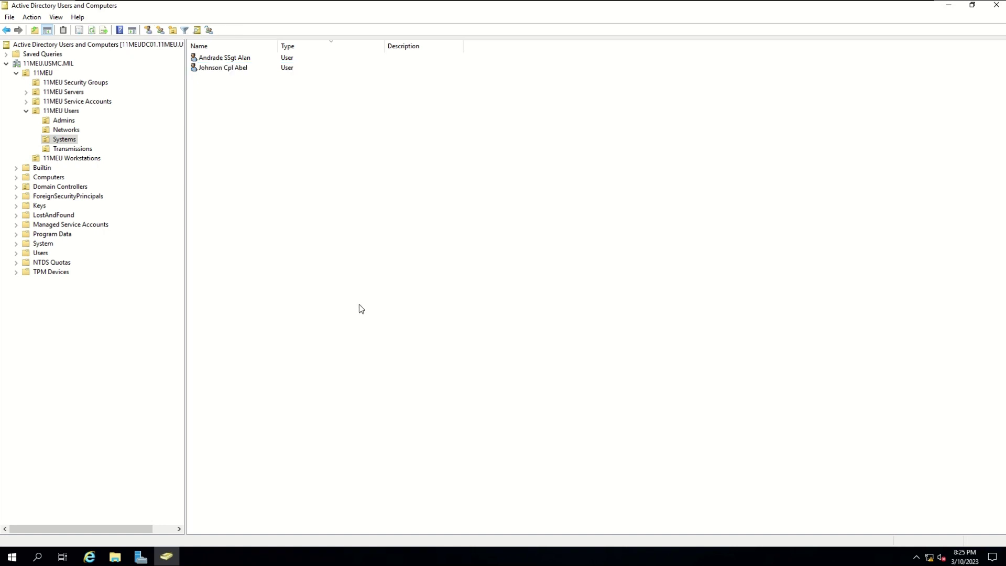
- Remove the user from the 11MEU Help Desk Admins member list and apply the change
{"action": "left_click", "coordinate": [42, 85]}
{"action": "double_click", "coordinate": [240, 129]}
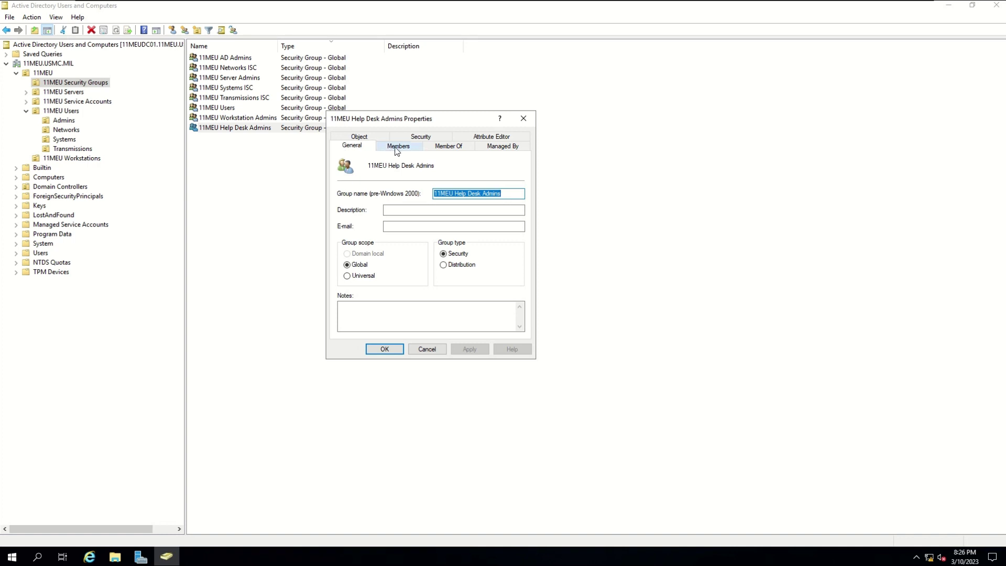
{"action": "left_click", "coordinate": [397, 148]}
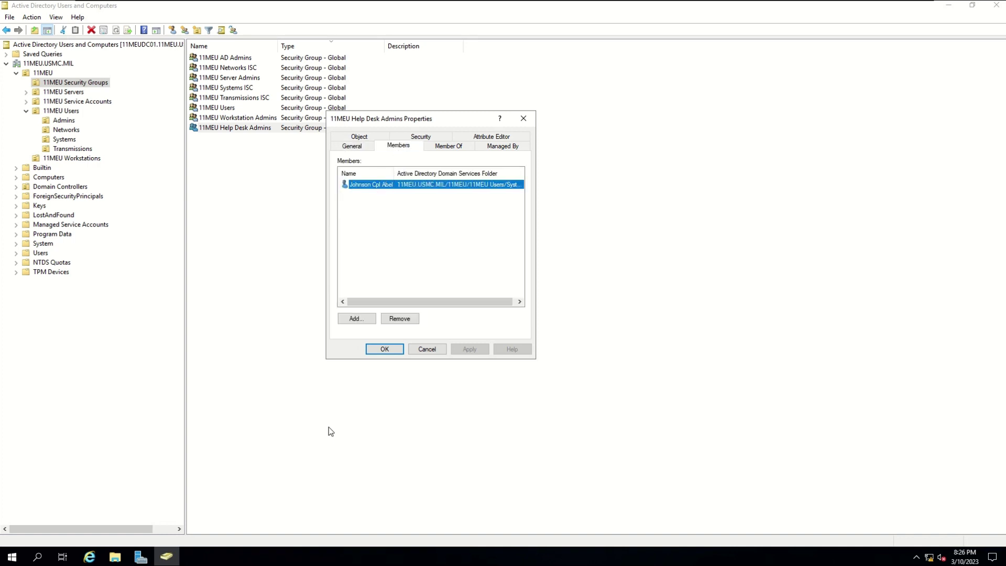
{"action": "left_click", "coordinate": [414, 320]}
{"action": "left_click", "coordinate": [537, 317]}
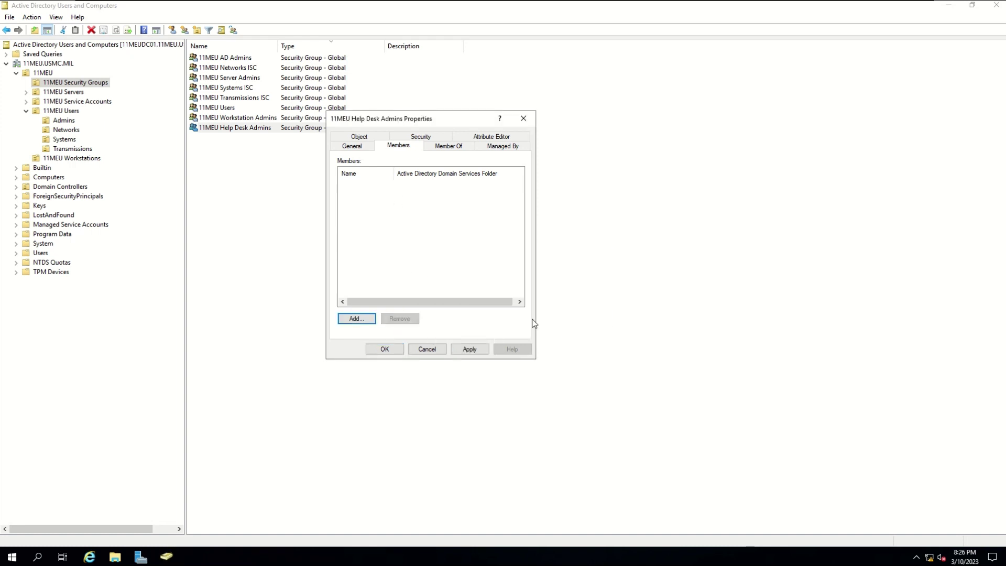
{"action": "left_click", "coordinate": [469, 350]}
{"action": "left_click", "coordinate": [420, 351]}
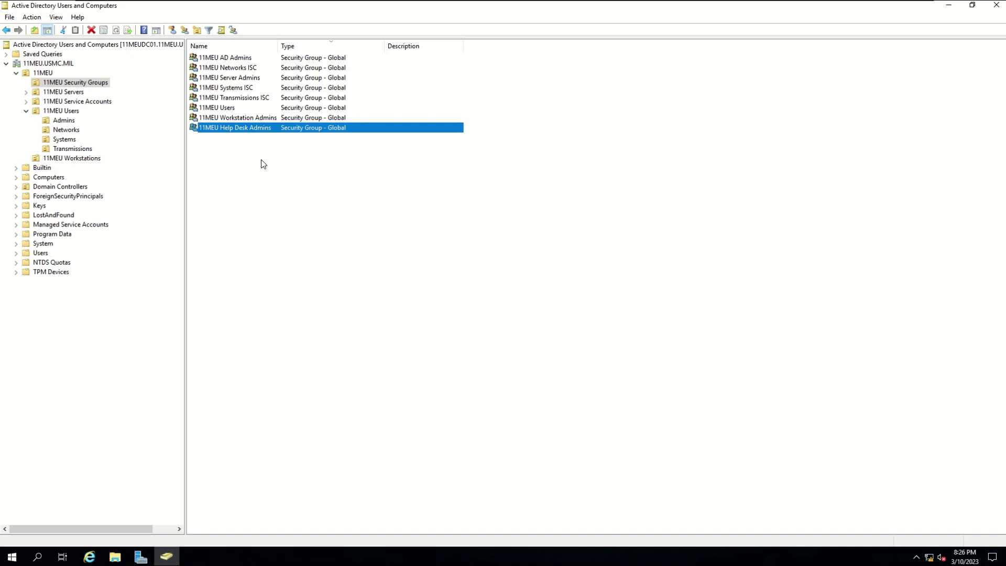
{"action": "left_click", "coordinate": [263, 140]}
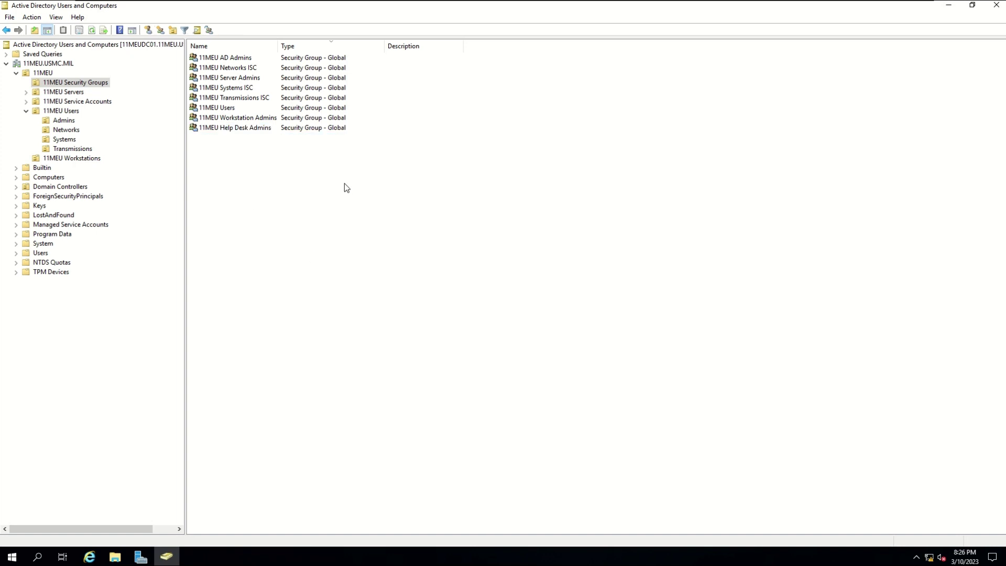
- Add the user back to 11MEU Help Desk Admins by entering and resolving their logon name
{"action": "double_click", "coordinate": [254, 129]}
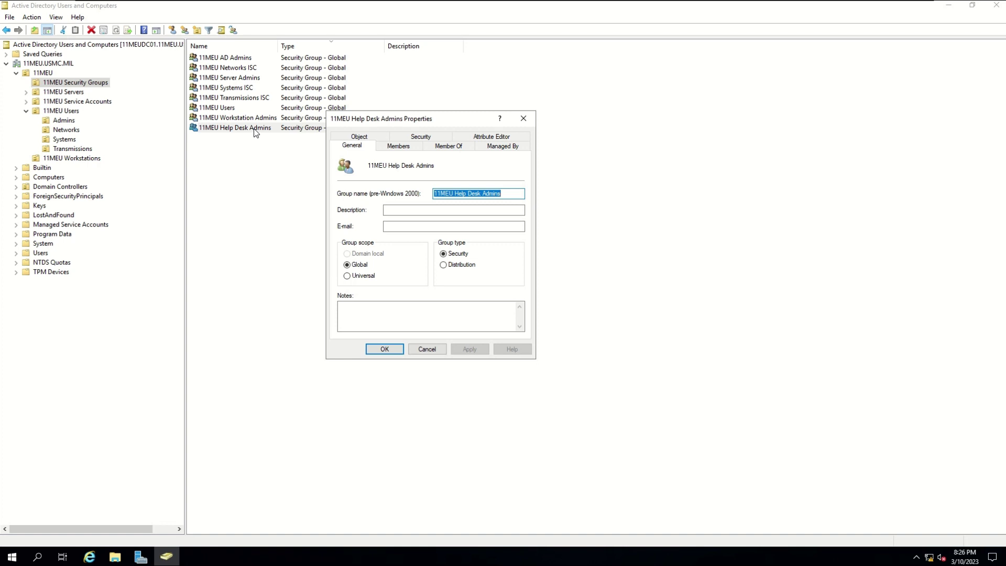
{"action": "left_click", "coordinate": [412, 149]}
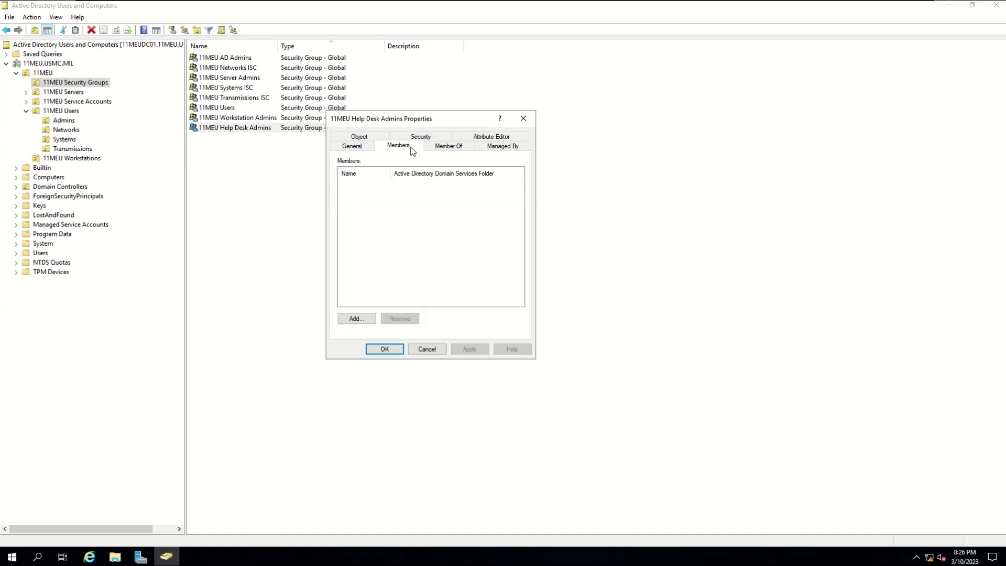
{"action": "left_click", "coordinate": [364, 319]}
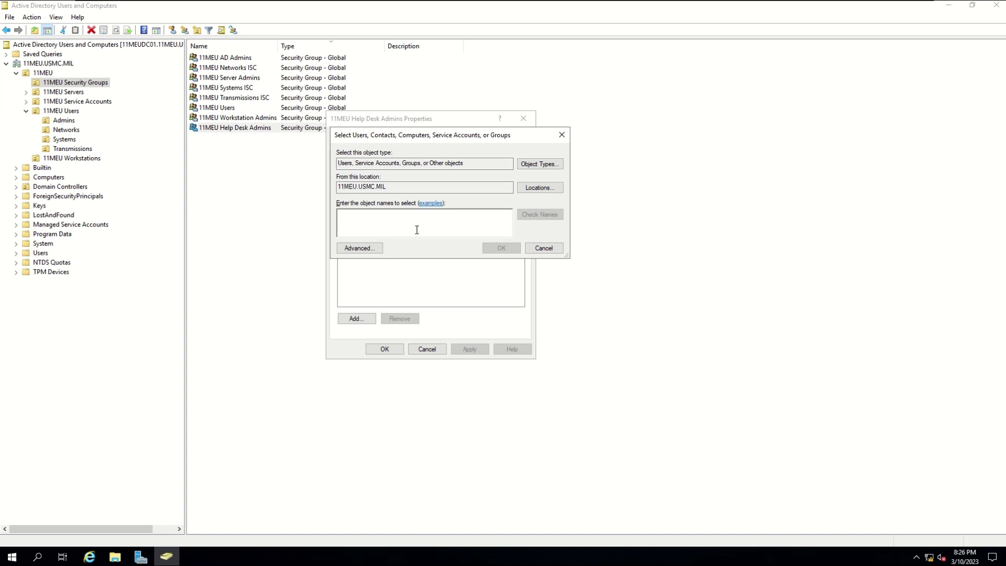
{"action": "type", "text": "jo"}
{"action": "type", "text": "hnson"}
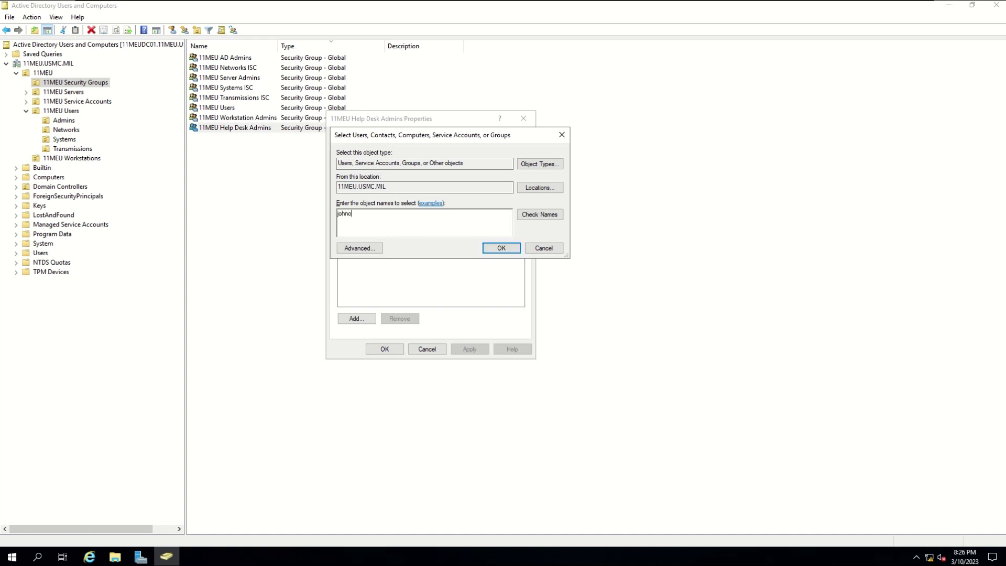
{"action": "key", "text": "BackSpace"}
{"action": "key", "text": "BackSpace"}
{"action": "key", "text": "BackSpace"}
{"action": "type", "text": "son"}
{"action": "key", "text": "BackSpace"}
{"action": "key", "text": "BackSpace"}
{"action": "key", "text": "BackSpace"}
{"action": "key", "text": "BackSpace"}
{"action": "key", "text": "BackSpace"}
{"action": "key", "text": "BackSpace"}
{"action": "key", "text": "BackSpace"}
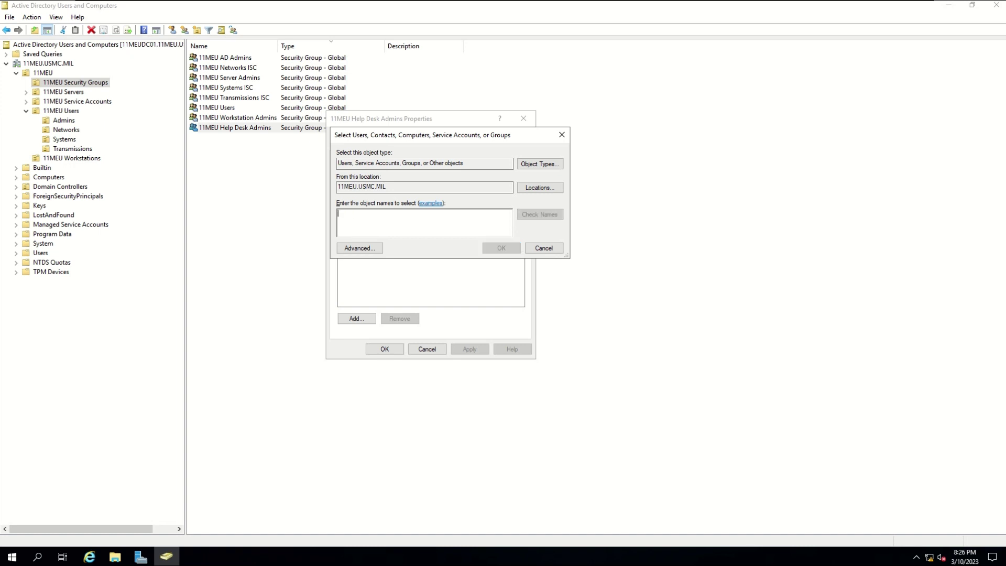
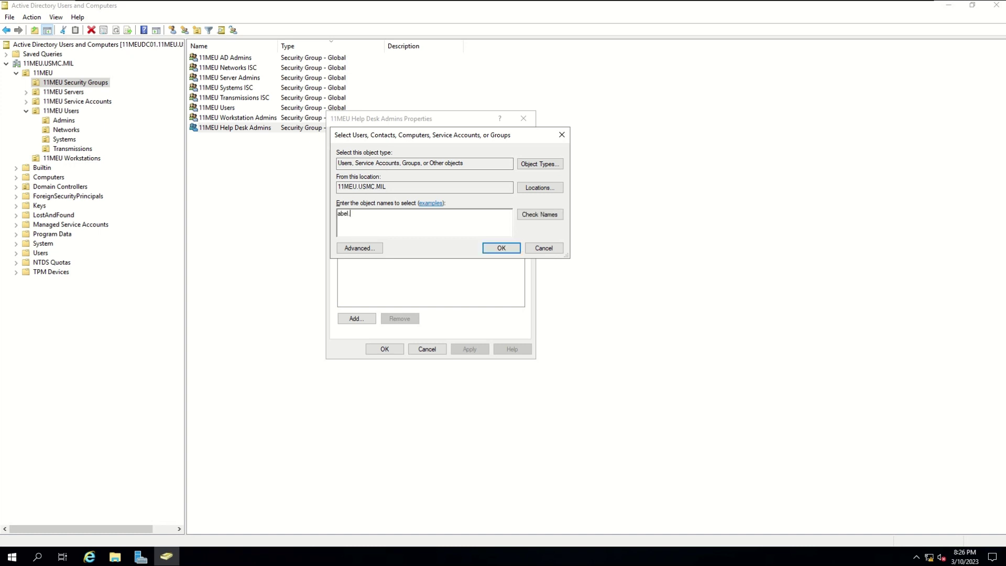
{"action": "key", "text": "Tab"}
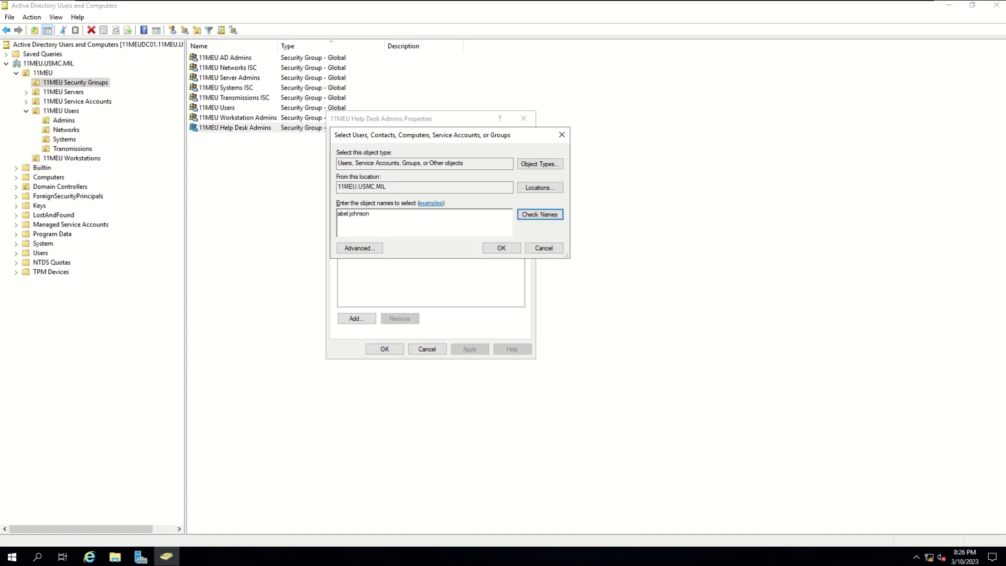
{"action": "key", "text": "Return"}
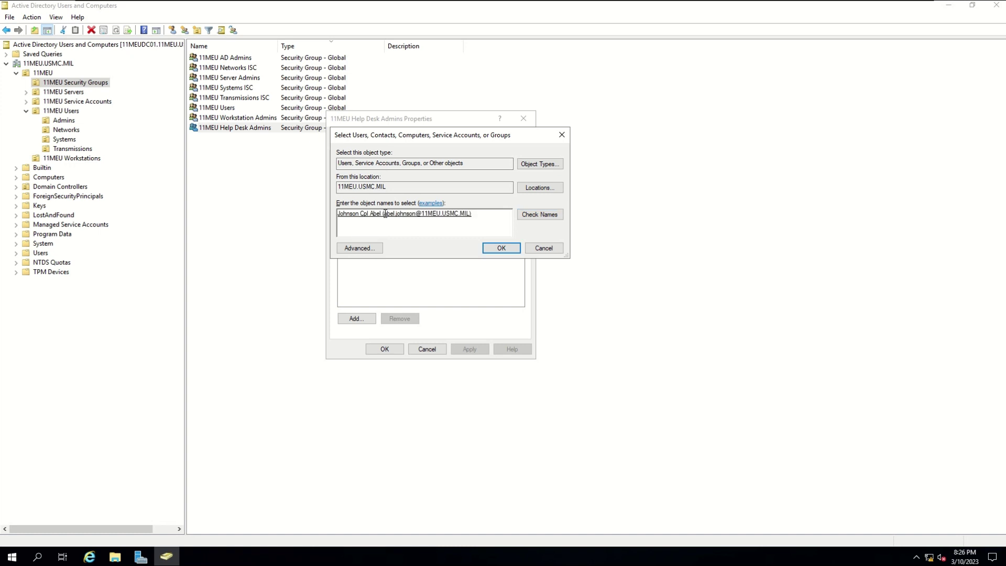
- Apply the new membership, close the group properties, and show the Computers container
{"action": "left_click", "coordinate": [501, 247]}
{"action": "left_click", "coordinate": [470, 349]}
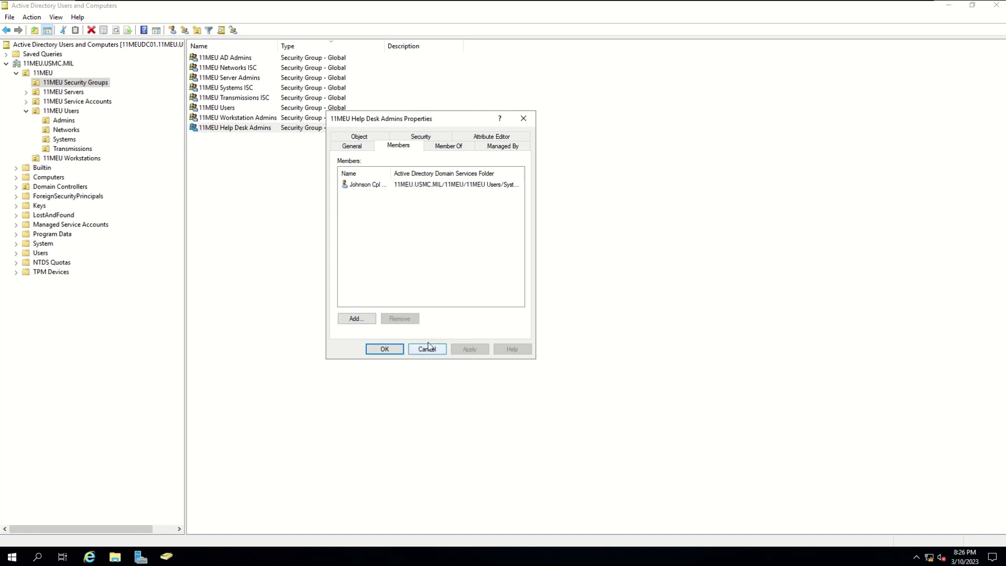
{"action": "double_click", "coordinate": [394, 177]}
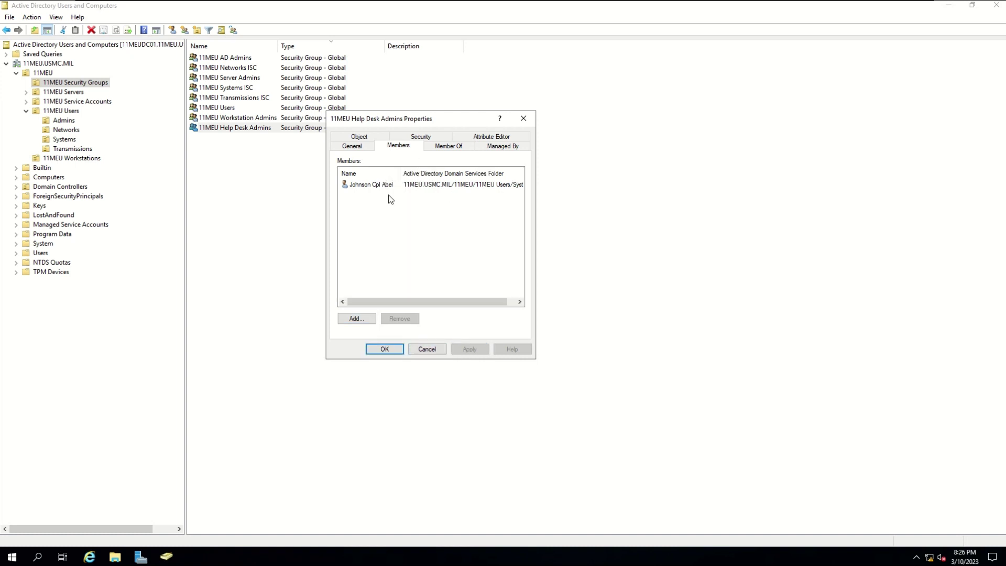
{"action": "left_click", "coordinate": [385, 349]}
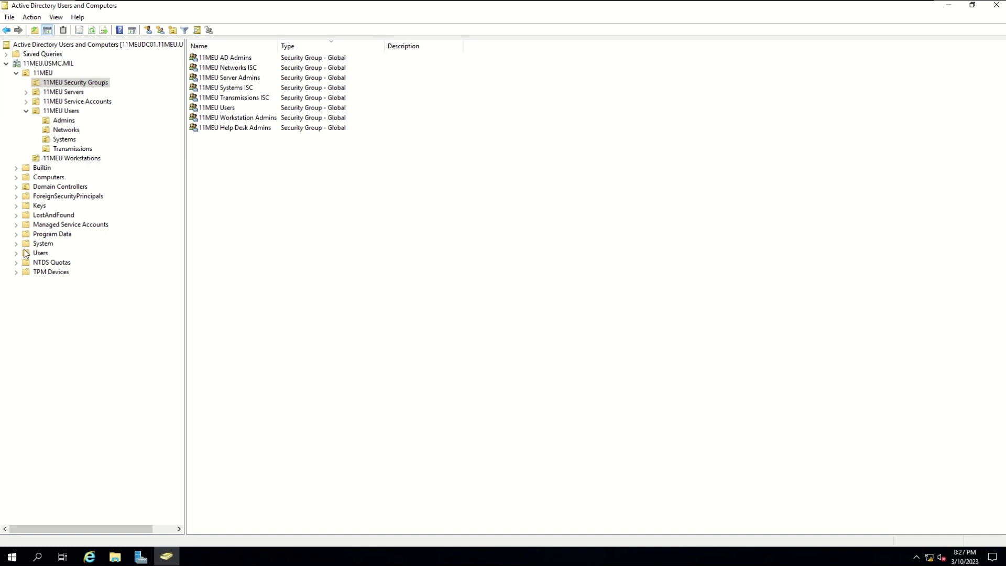
{"action": "left_click", "coordinate": [44, 177]}
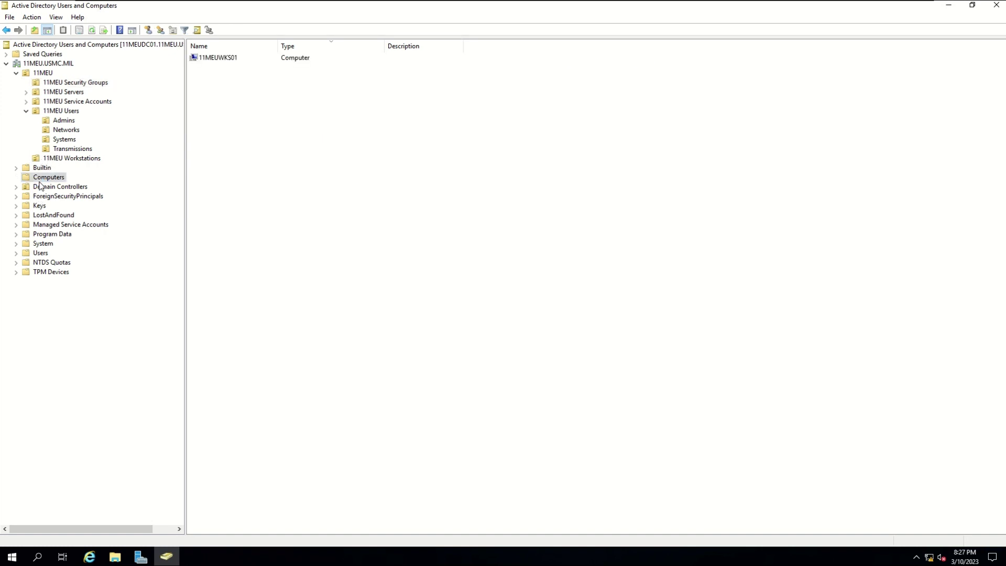
- Start moving 11MEUWKS01 to 11MEU Workstations with the Move command, then cancel it
{"action": "left_click", "coordinate": [214, 60]}
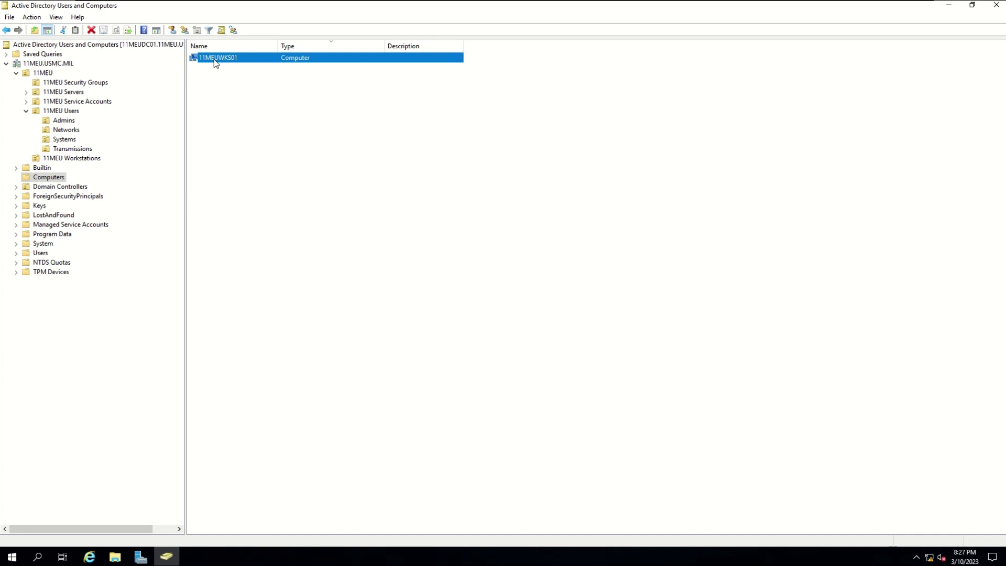
{"action": "right_click", "coordinate": [215, 62]}
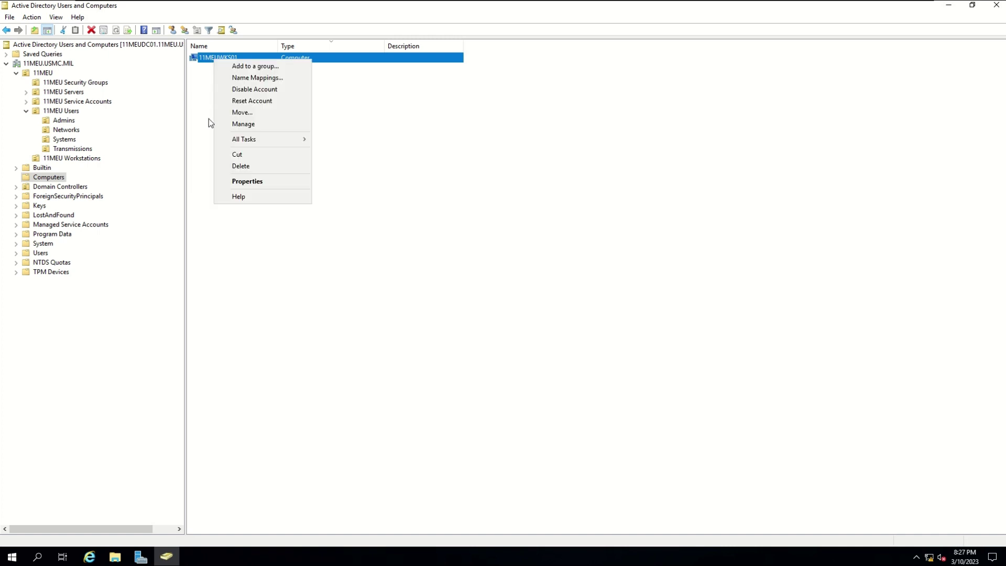
{"action": "left_click", "coordinate": [242, 112]}
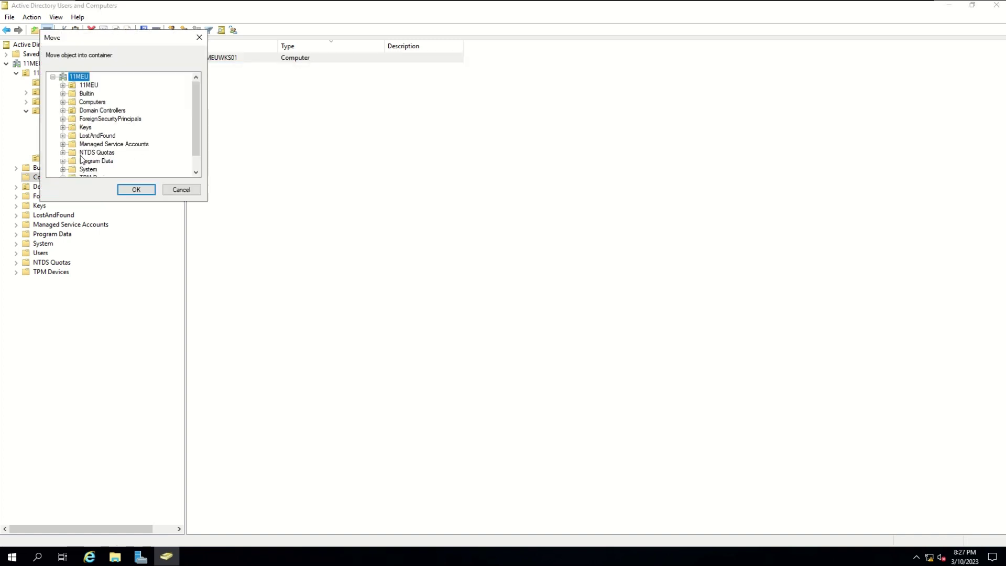
{"action": "left_click", "coordinate": [63, 85]}
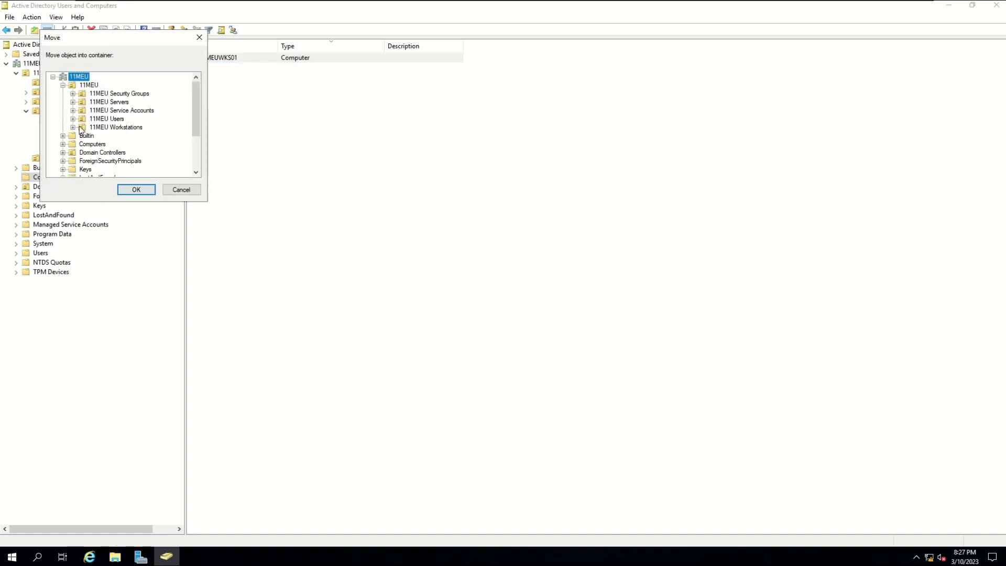
{"action": "left_click", "coordinate": [116, 128]}
{"action": "left_click", "coordinate": [188, 190]}
{"action": "left_click", "coordinate": [221, 74]}
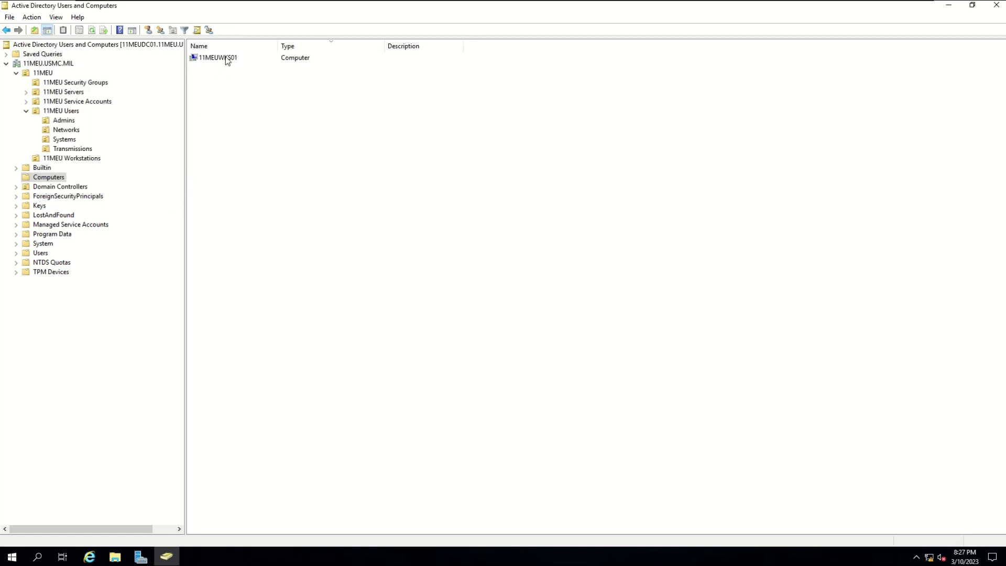
- Drag 11MEUWKS01 into 11MEU Workstations, accept the warning, and view that OU
{"action": "left_click_drag", "start_coordinate": [227, 61], "coordinate": [95, 160]}
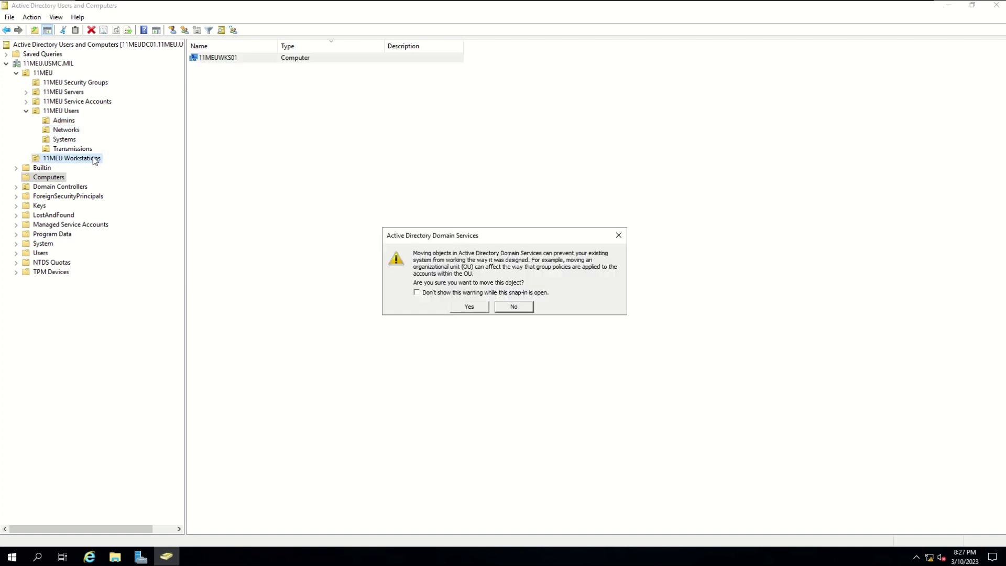
{"action": "left_click", "coordinate": [465, 308]}
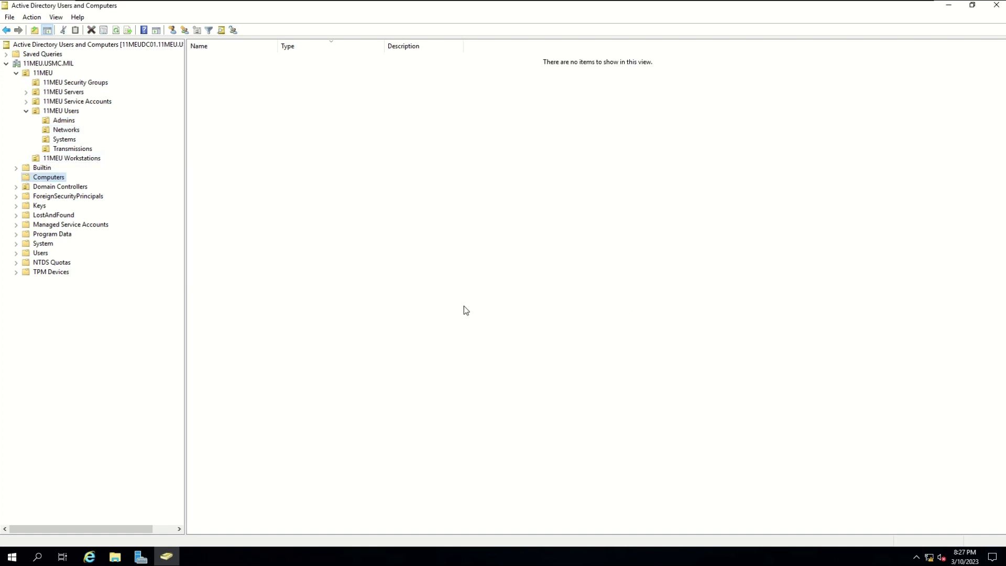
{"action": "left_click", "coordinate": [82, 160]}
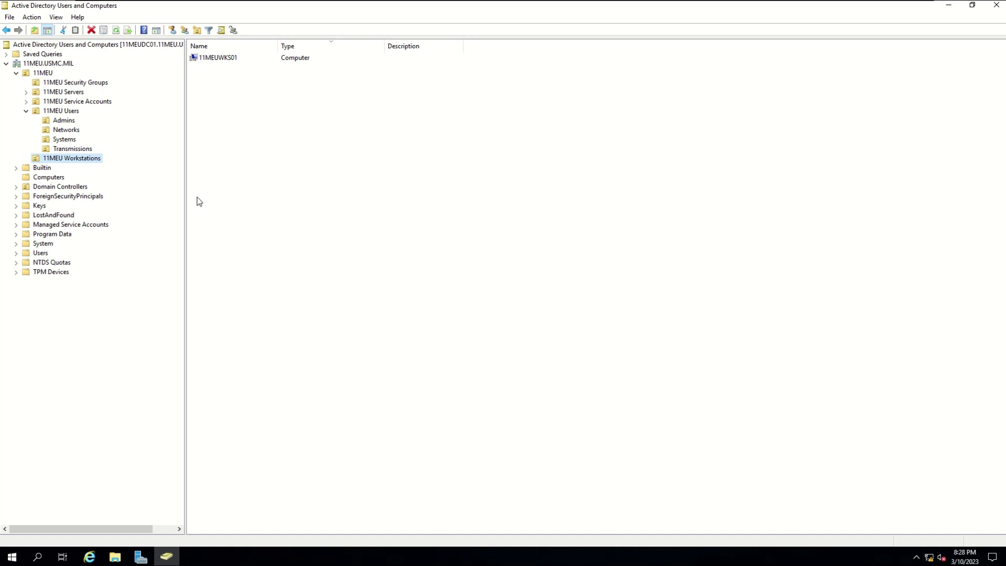
- Add the 11MEU AD Admins group to the built-in Account Operators group
{"action": "left_click", "coordinate": [97, 84]}
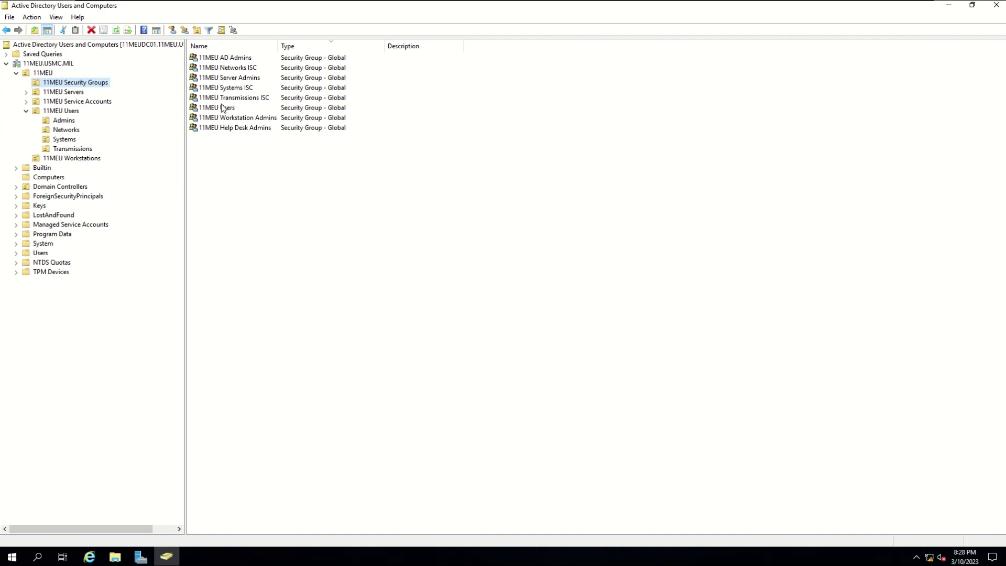
{"action": "left_click", "coordinate": [242, 58]}
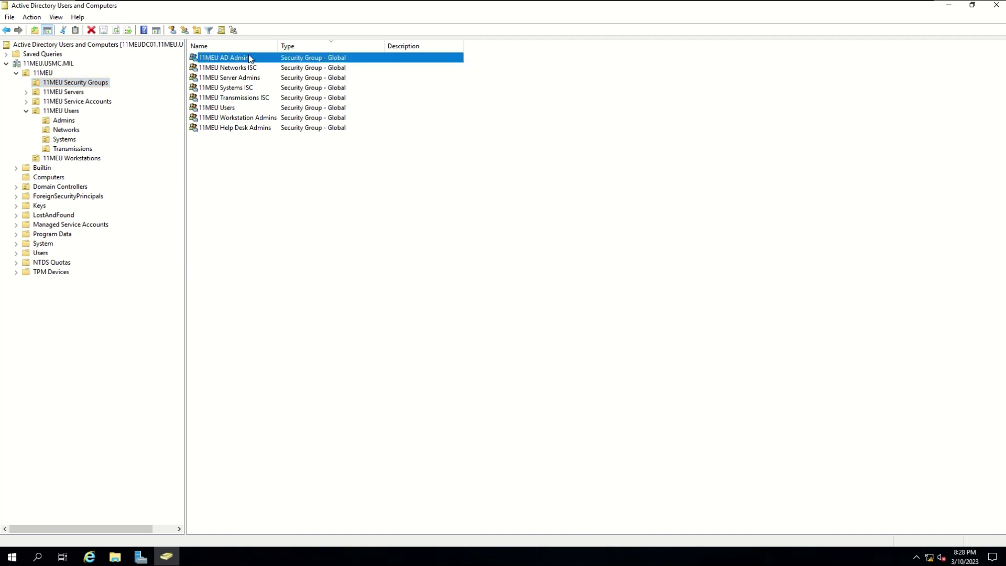
{"action": "right_click", "coordinate": [249, 57]}
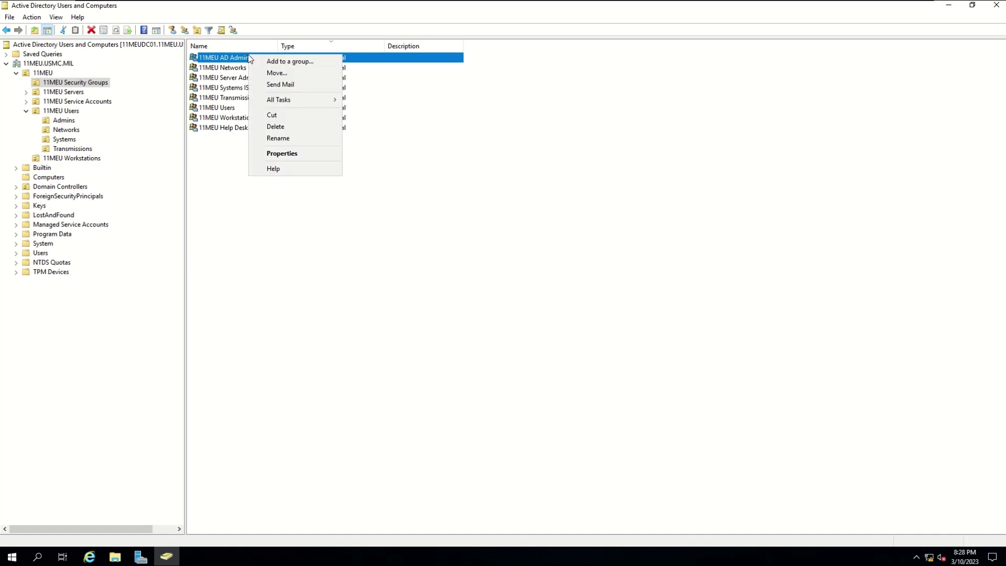
{"action": "left_click", "coordinate": [282, 62]}
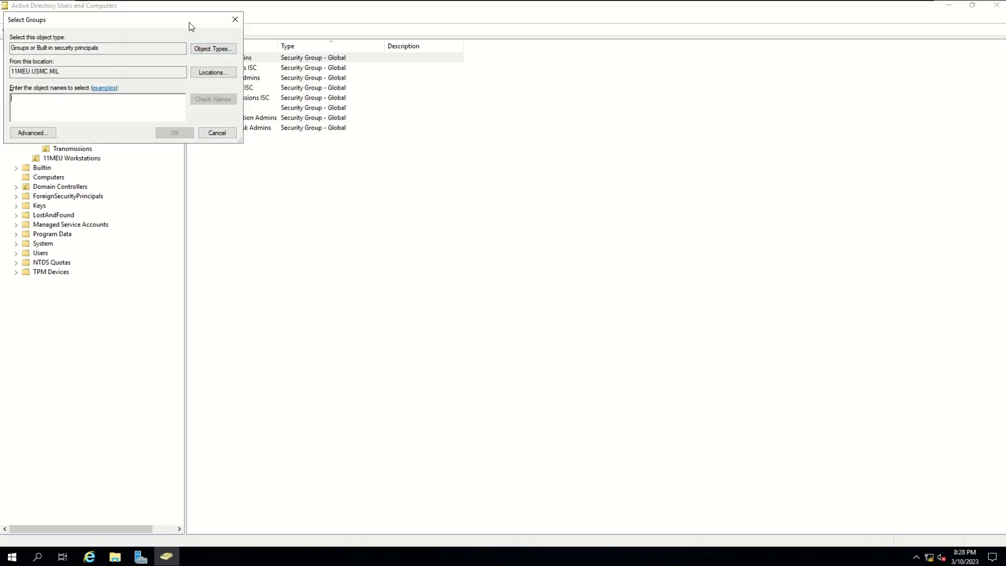
{"action": "left_click_drag", "start_coordinate": [187, 22], "coordinate": [634, 153]}
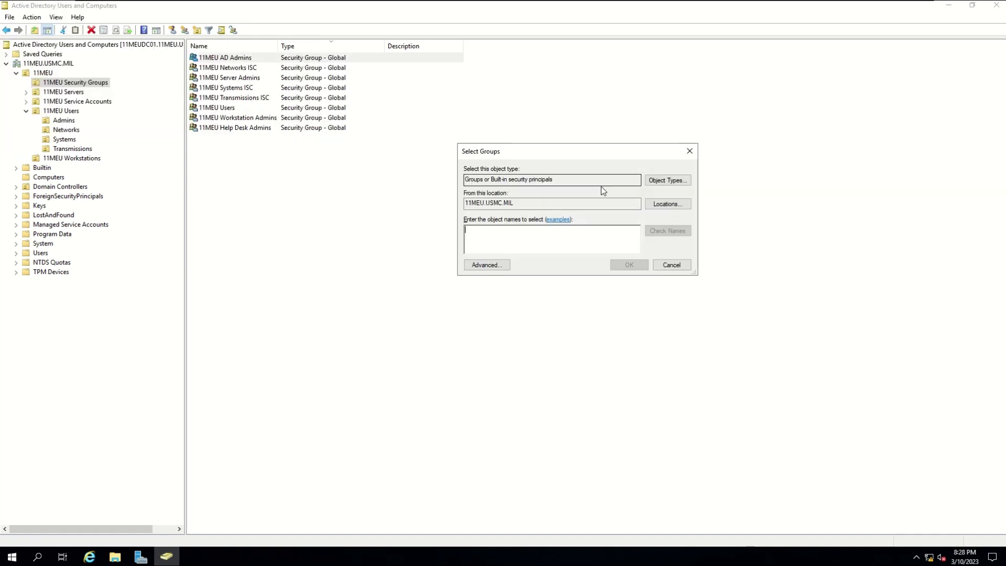
{"action": "type", "text": "accoun"}
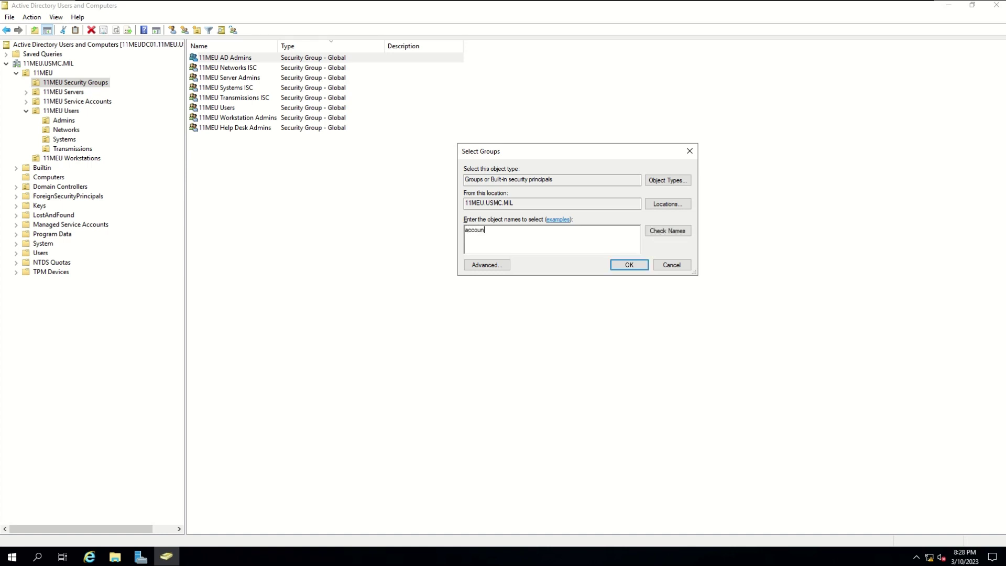
{"action": "type", "text": "t oper"}
{"action": "key", "text": "alt+k"}
{"action": "left_click", "coordinate": [629, 265]}
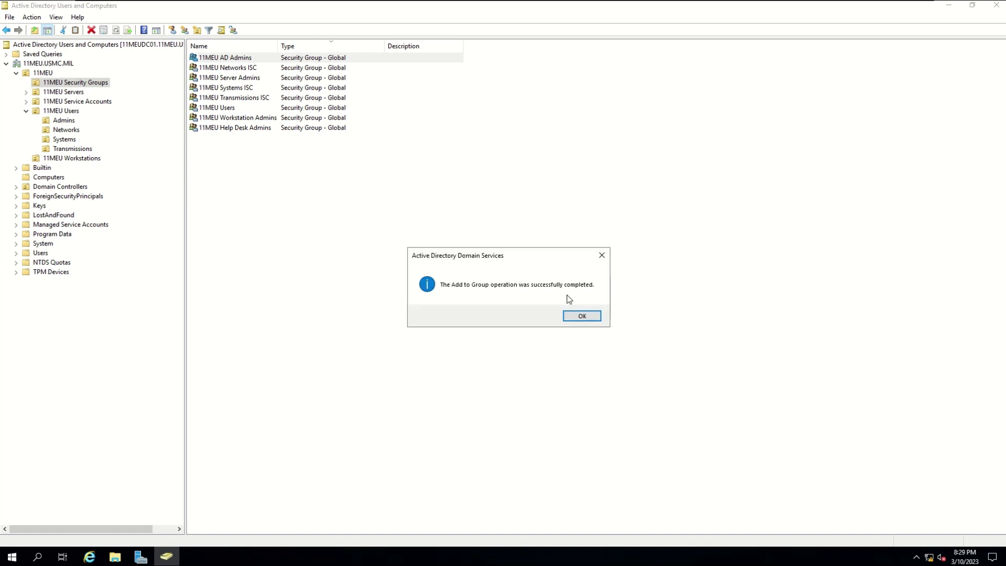
{"action": "left_click", "coordinate": [583, 316]}
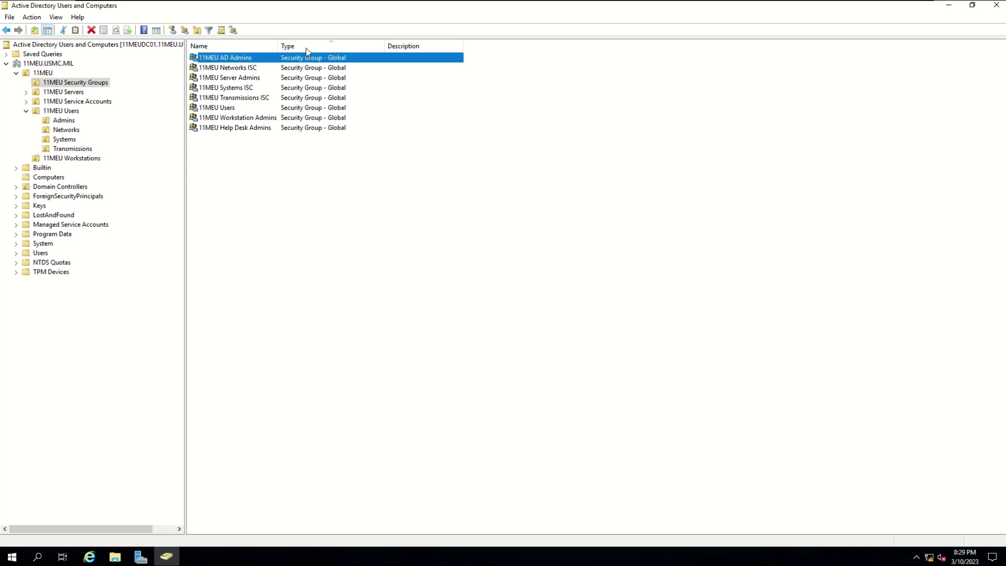
- Confirm on the Member Of tab that 11MEU AD Admins now belongs to Account Operators
{"action": "double_click", "coordinate": [261, 58]}
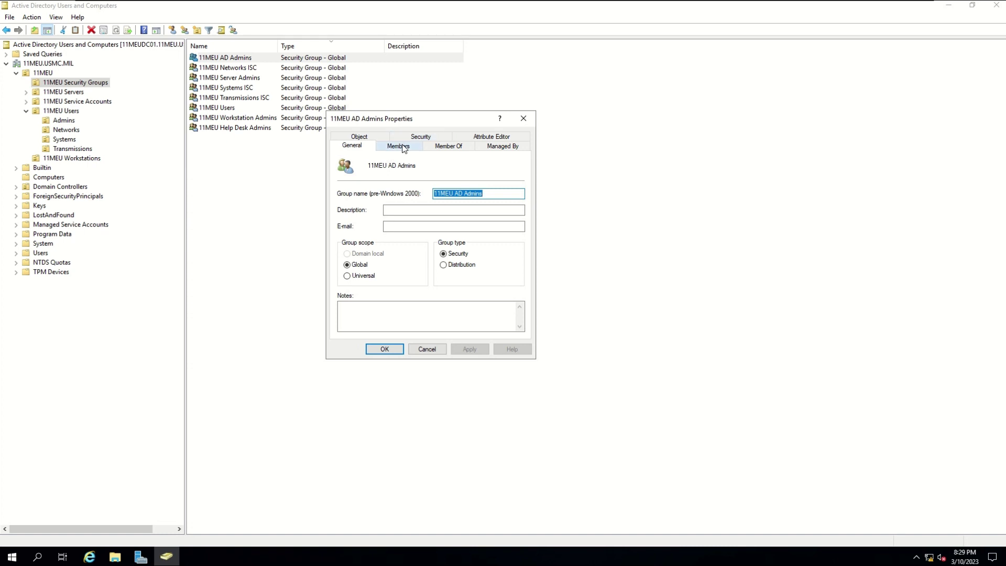
{"action": "left_click", "coordinate": [448, 147]}
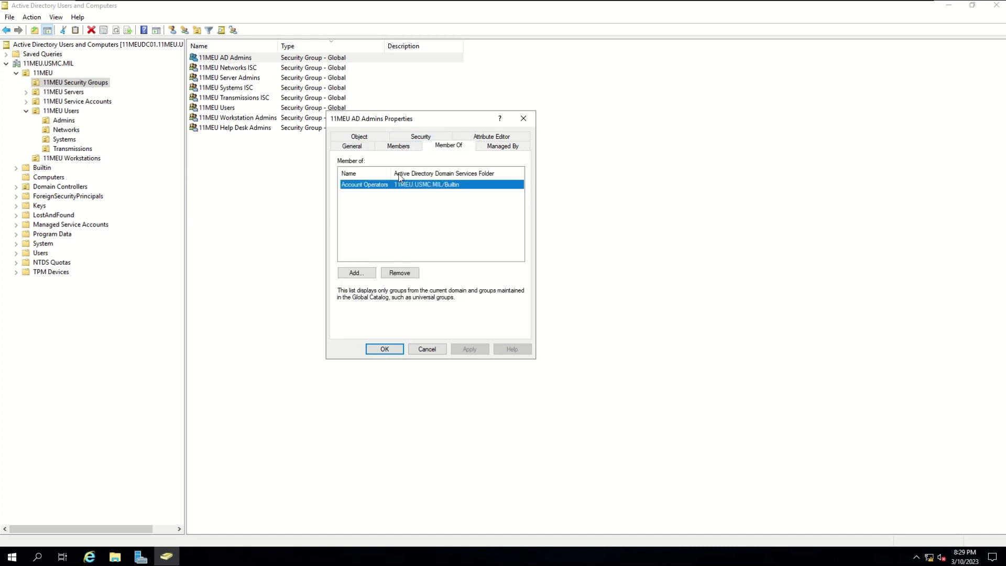
{"action": "left_click_drag", "start_coordinate": [391, 173], "coordinate": [405, 173]}
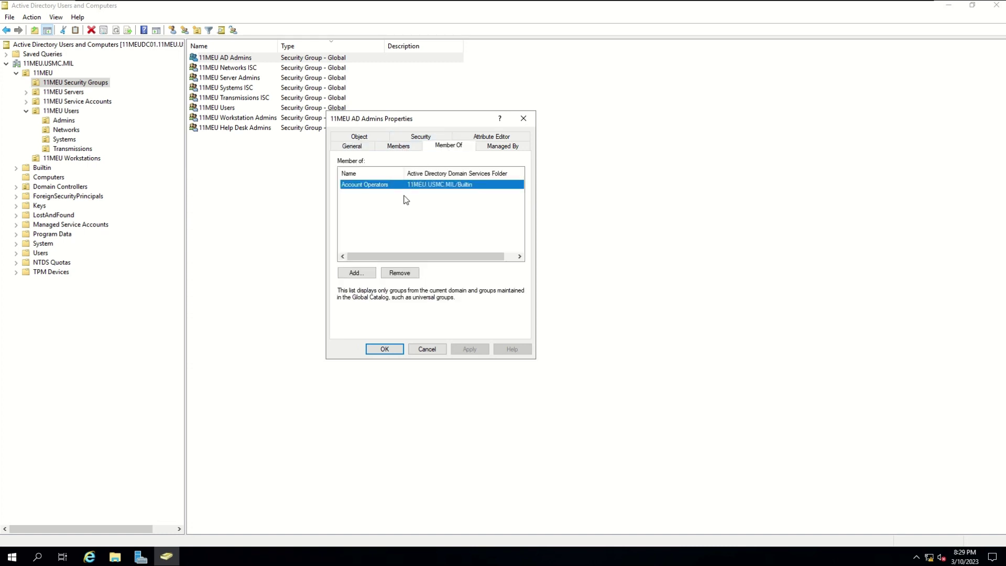
{"action": "left_click", "coordinate": [383, 196]}
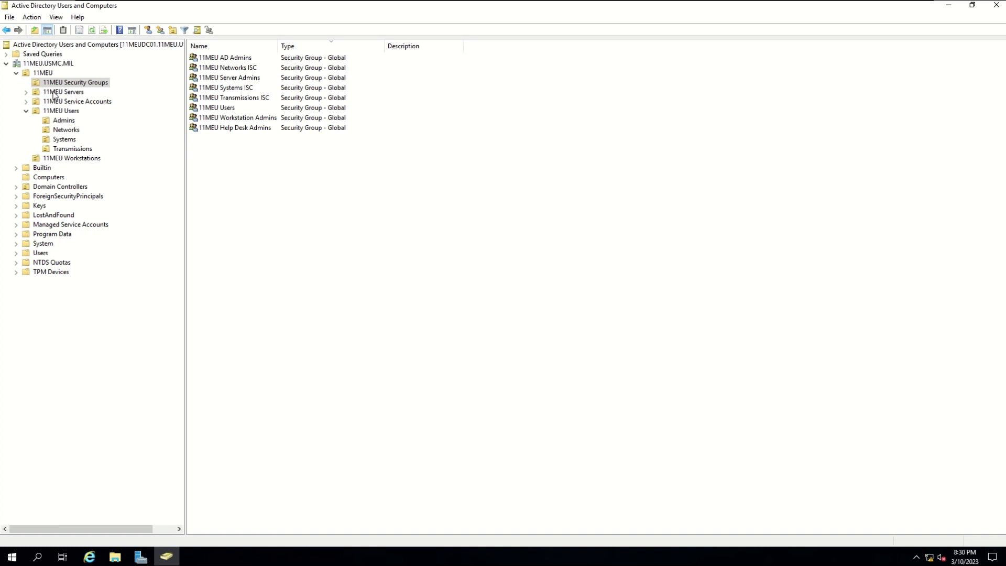
- Start the Delegation of Control Wizard on the Systems OU
{"action": "left_click", "coordinate": [65, 139]}
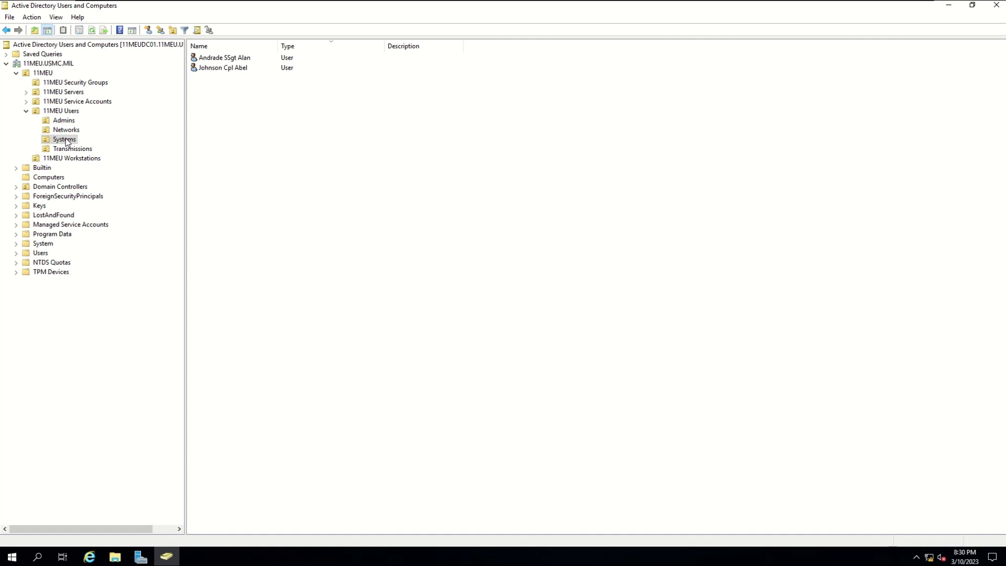
{"action": "right_click", "coordinate": [66, 142]}
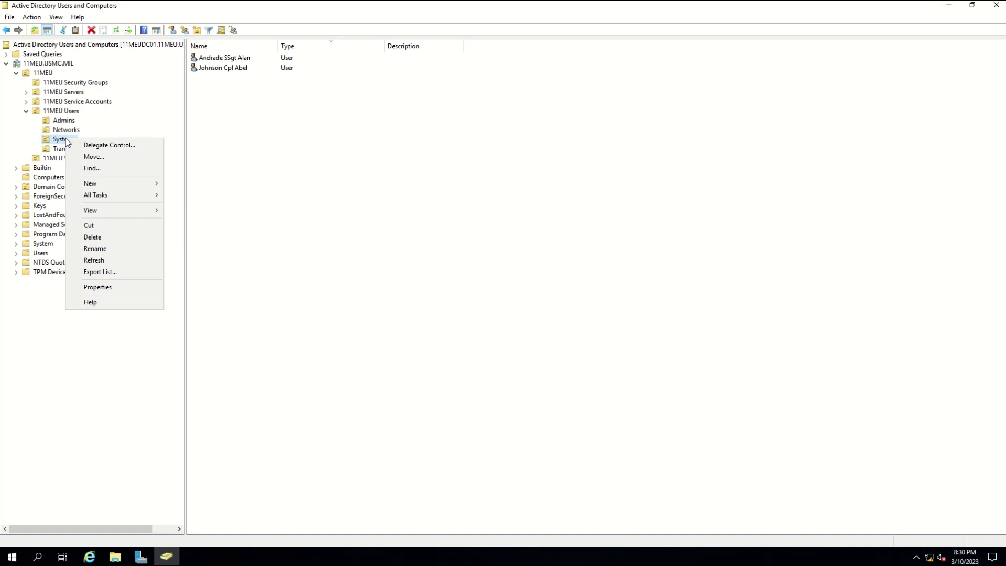
{"action": "left_click", "coordinate": [131, 146]}
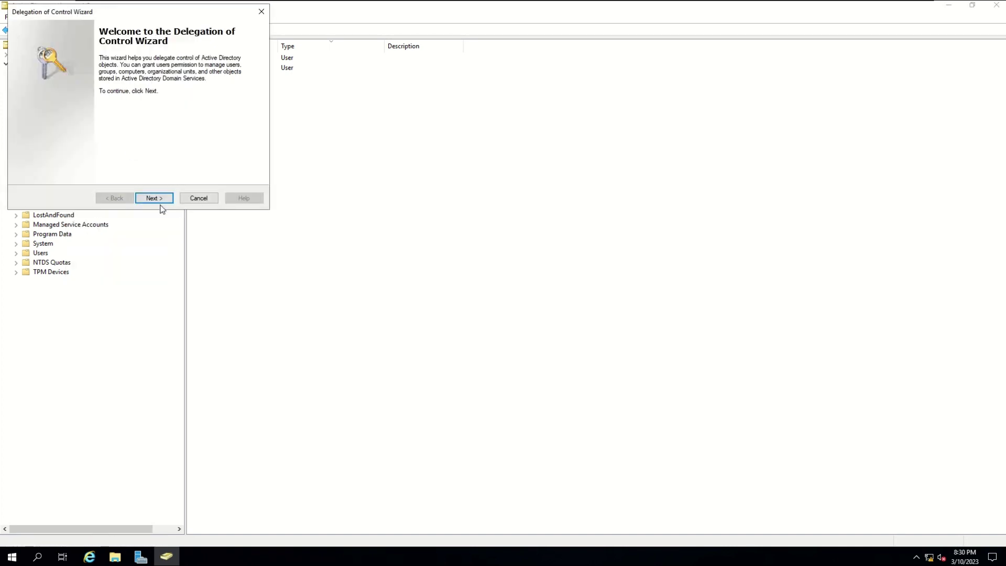
{"action": "left_click_drag", "start_coordinate": [175, 15], "coordinate": [524, 156]}
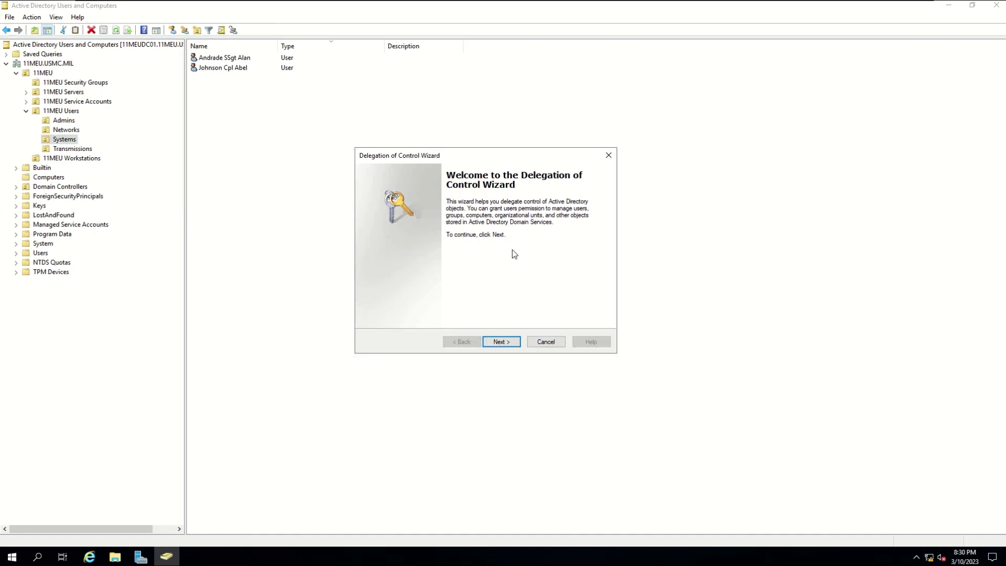
{"action": "left_click", "coordinate": [511, 345]}
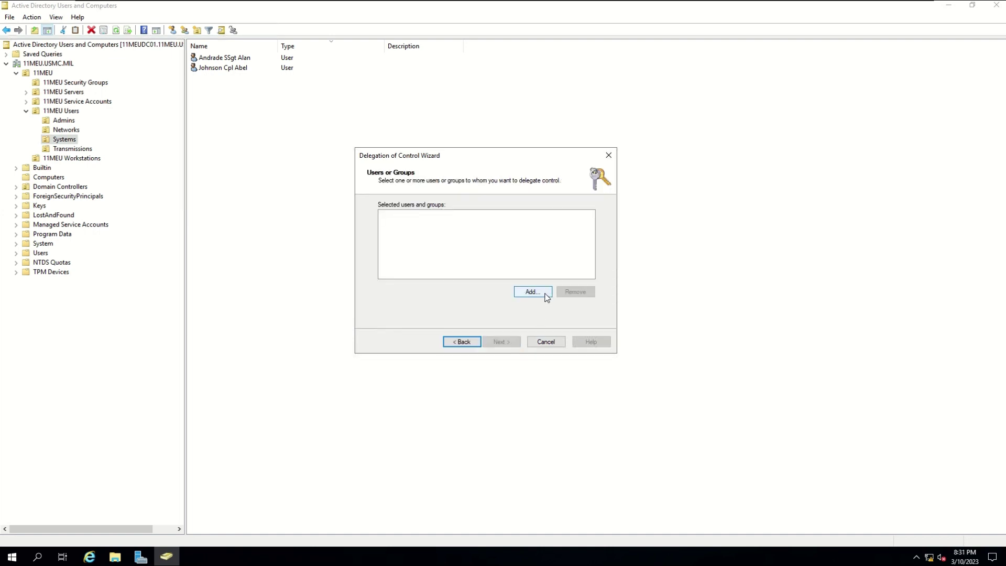
- Add 11MEU Systems ISC as the group to receive delegated control
{"action": "left_click", "coordinate": [545, 297]}
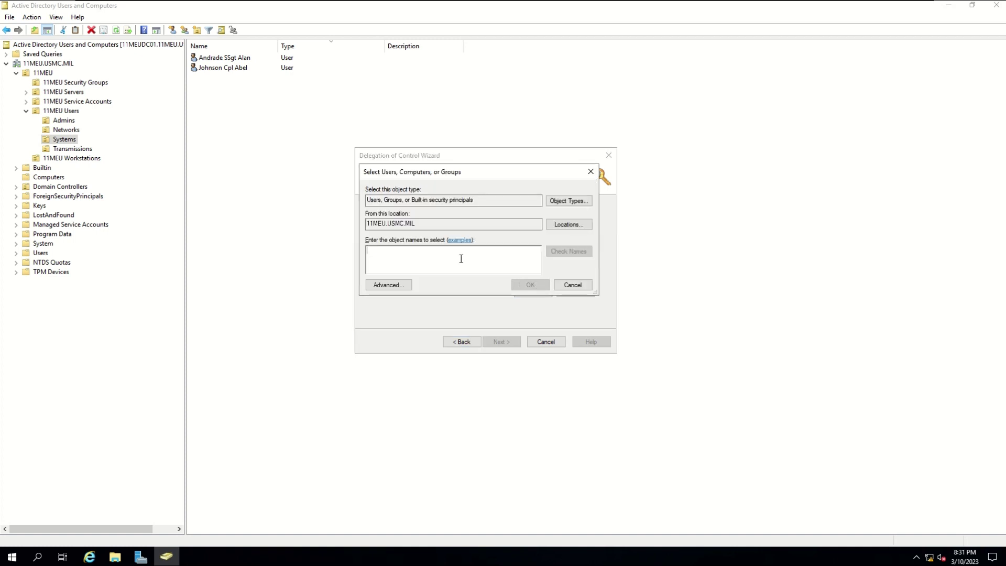
{"action": "type", "text": "11"}
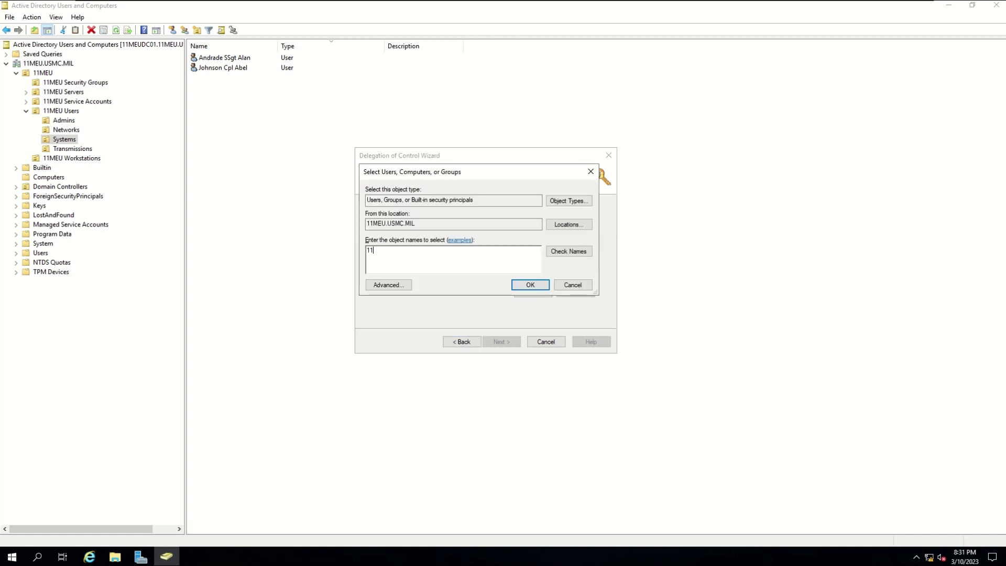
{"action": "type", "text": "meu sys"}
{"action": "key", "text": "Return"}
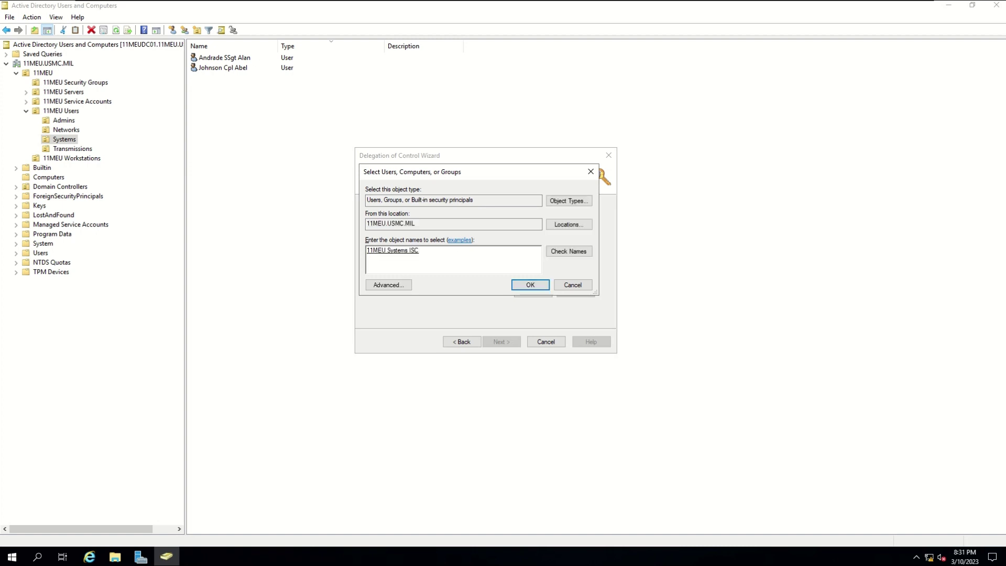
{"action": "left_click", "coordinate": [528, 286]}
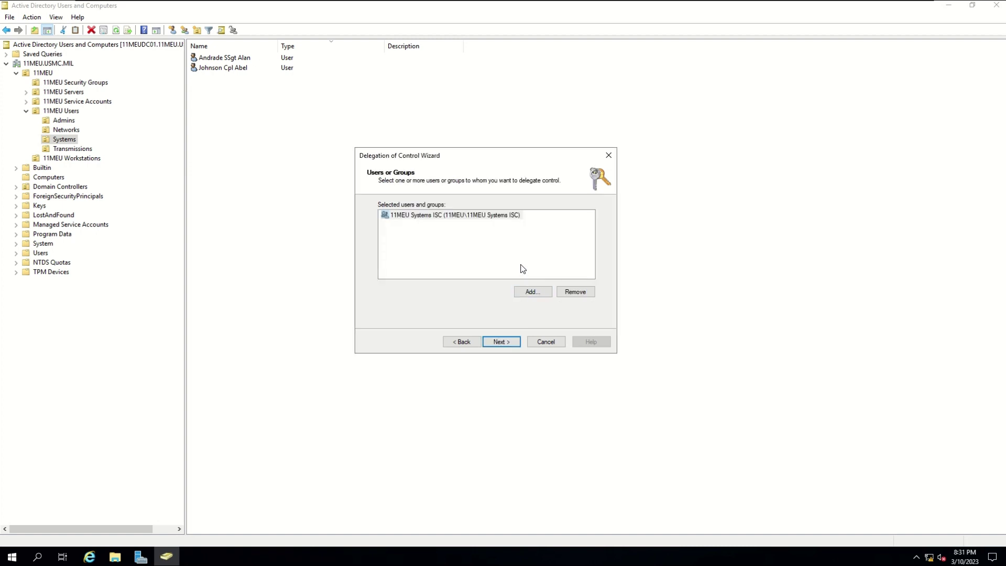
- Delegate 'Reset user passwords and force password change at next logon' and finish the wizard
{"action": "left_click", "coordinate": [501, 342]}
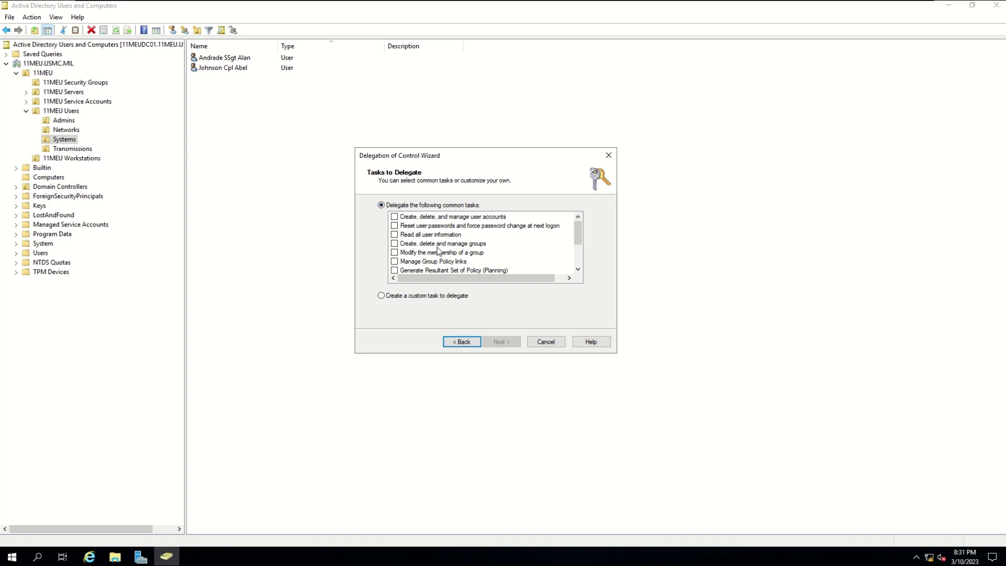
{"action": "left_click", "coordinate": [452, 226]}
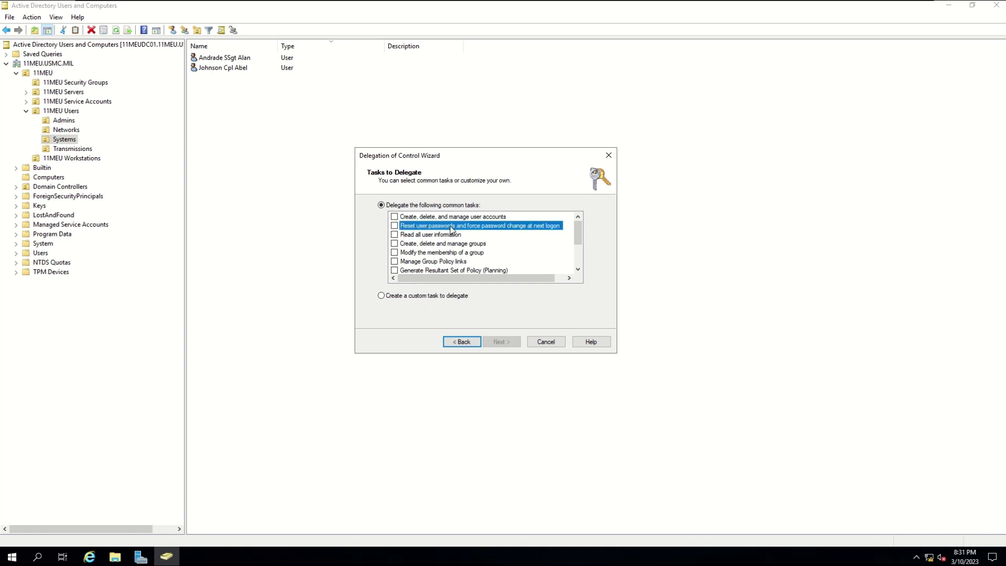
{"action": "left_click", "coordinate": [395, 226]}
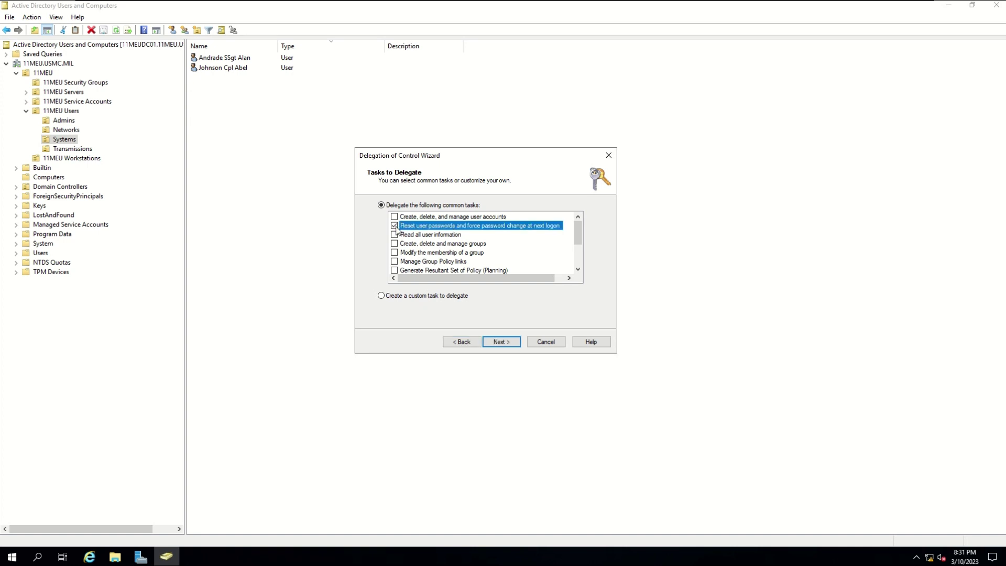
{"action": "left_click", "coordinate": [500, 342]}
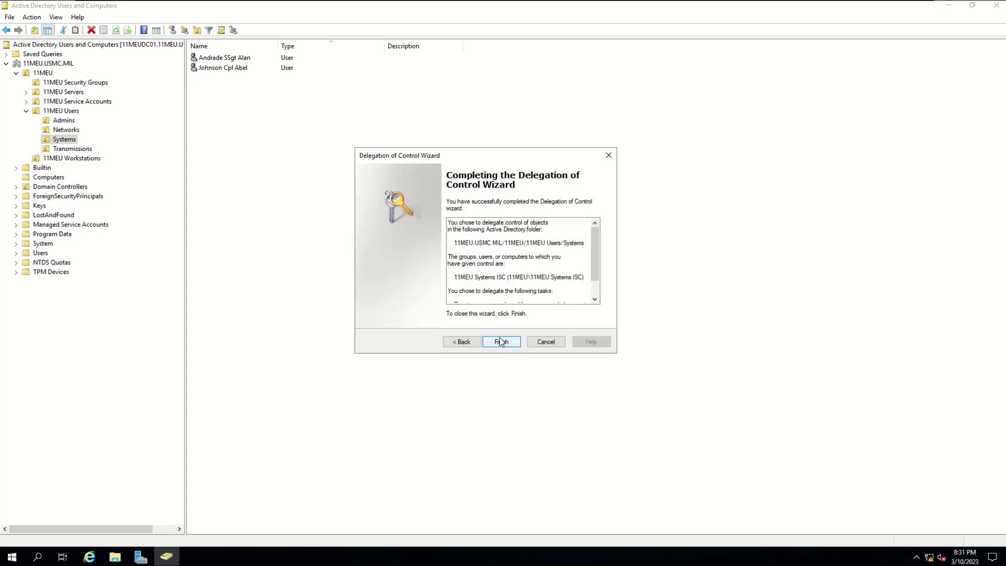
{"action": "left_click", "coordinate": [500, 341]}
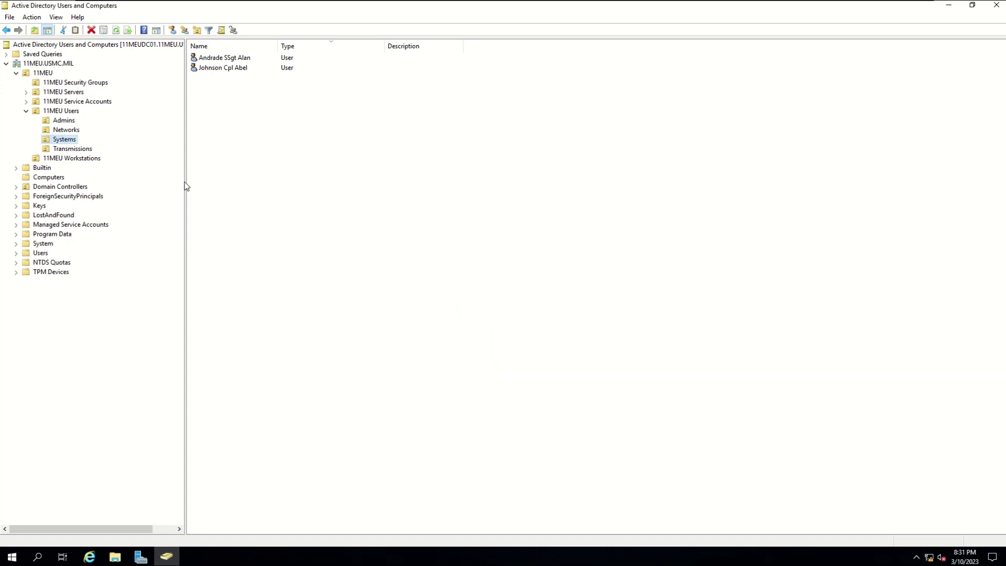
- Review the members of 11MEU Systems ISC, then reselect the Systems OU's user list
{"action": "left_click", "coordinate": [73, 140]}
{"action": "key", "text": "Escape"}
{"action": "left_click", "coordinate": [76, 84]}
{"action": "left_click", "coordinate": [243, 87]}
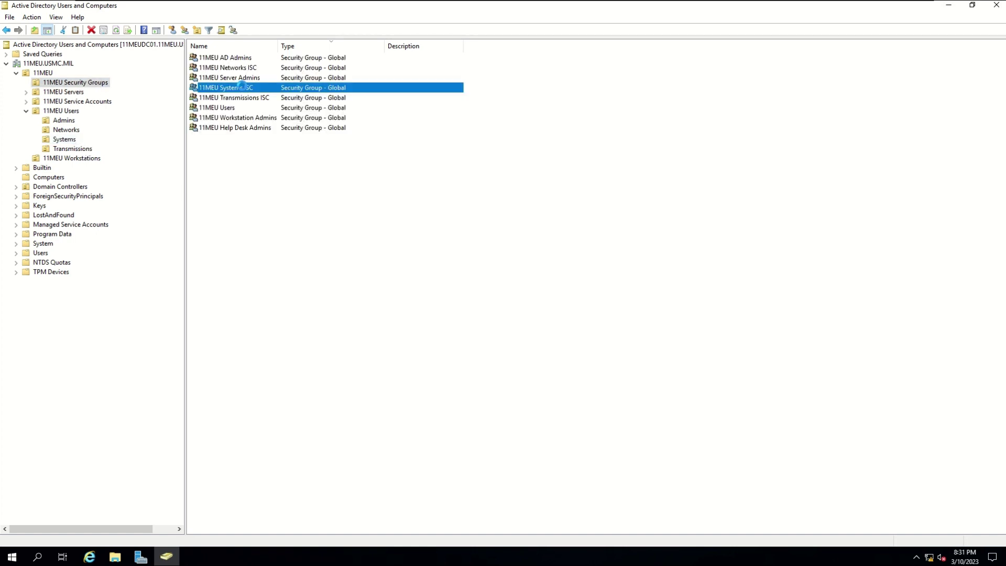
{"action": "left_click", "coordinate": [399, 145]}
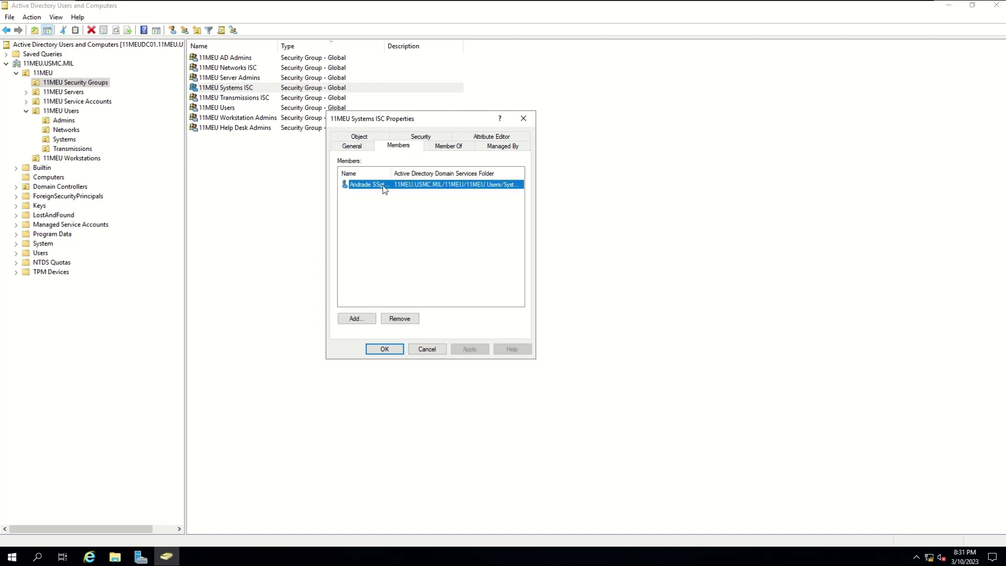
{"action": "double_click", "coordinate": [391, 173]}
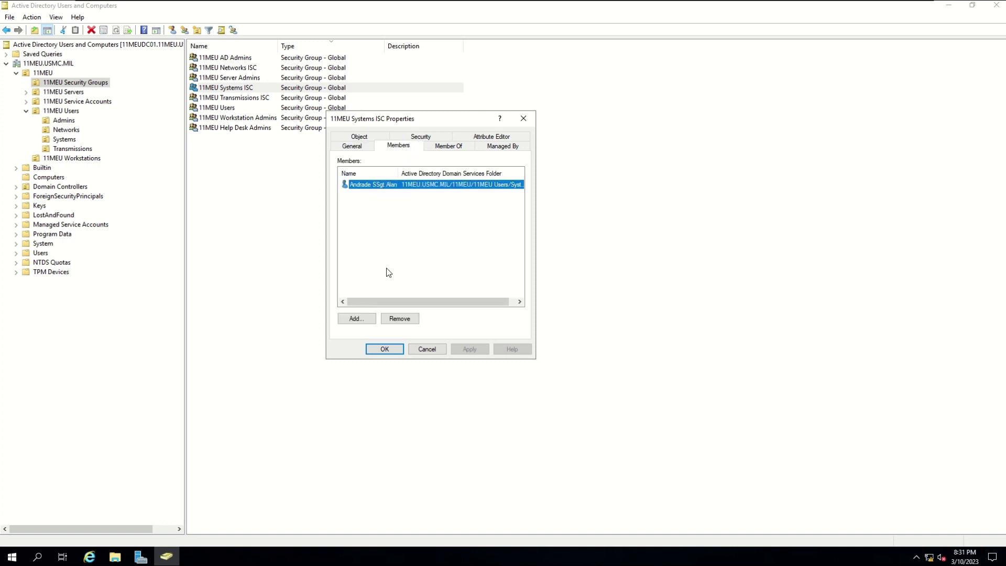
{"action": "left_click", "coordinate": [385, 350]}
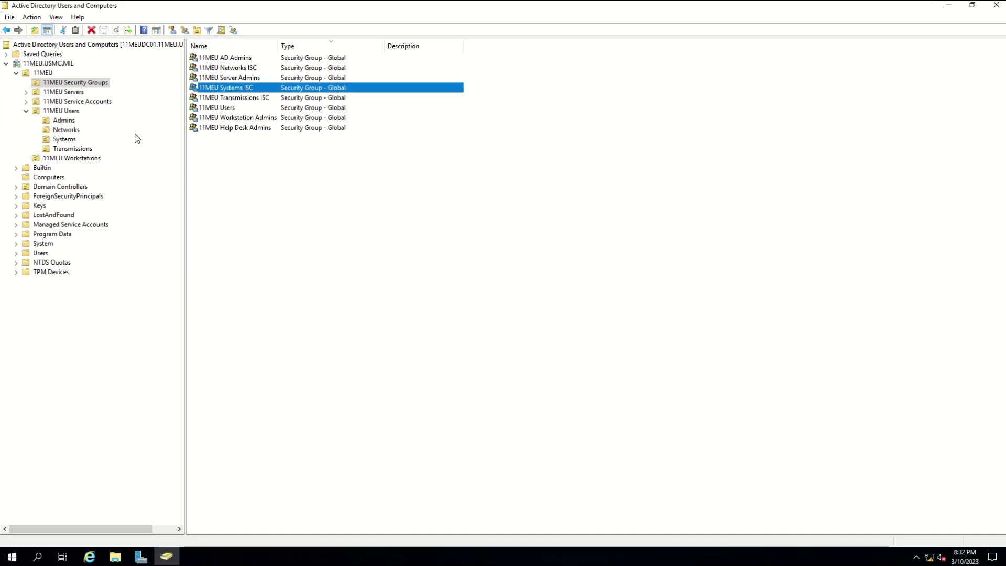
{"action": "left_click", "coordinate": [71, 141]}
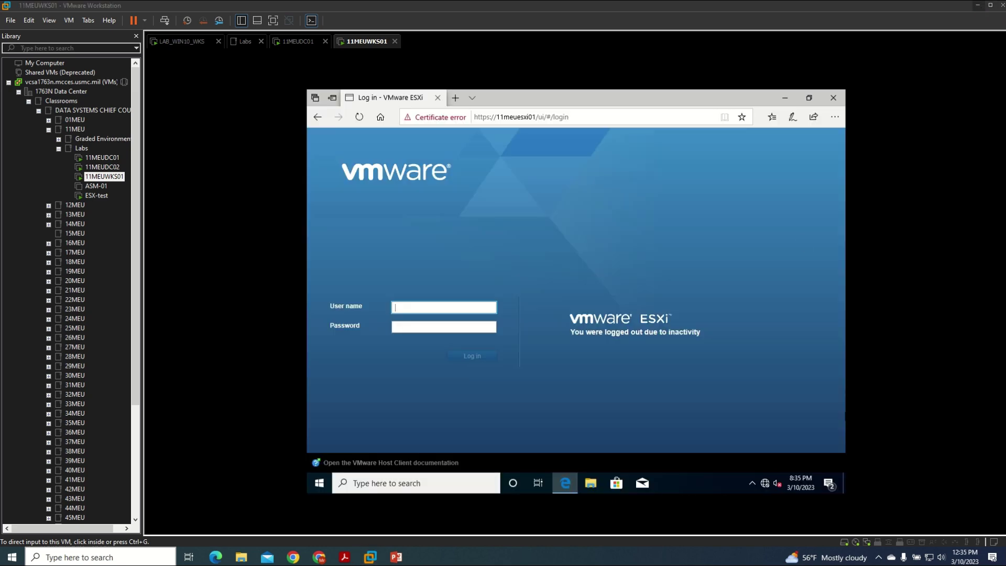
- Close the Edge ESXi login window in the 11MEUWKS01 VM and return input to the host
{"action": "left_click", "coordinate": [839, 98]}
{"action": "left_click", "coordinate": [830, 98]}
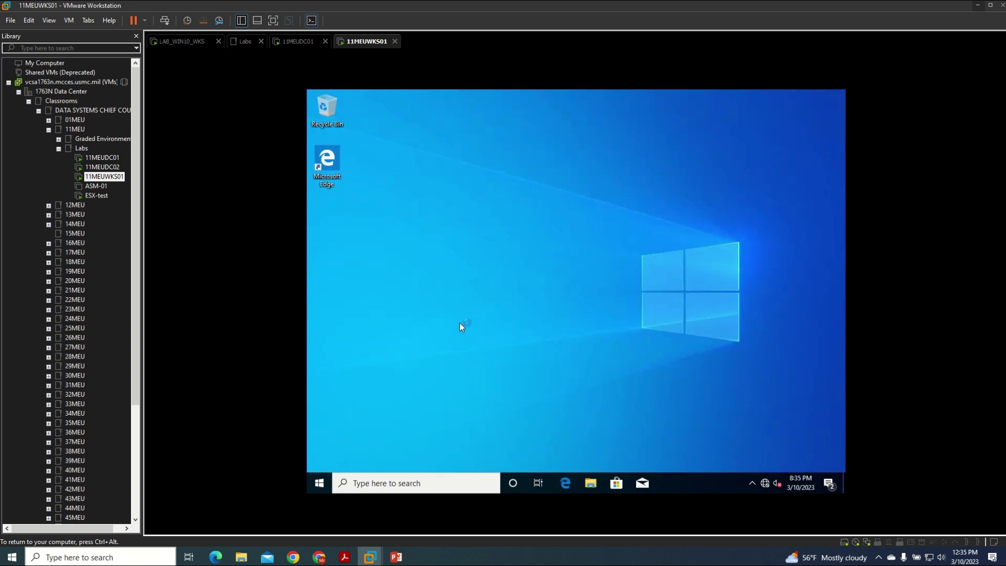
{"action": "key", "text": "ctrl+alt"}
{"action": "left_click", "coordinate": [69, 20]}
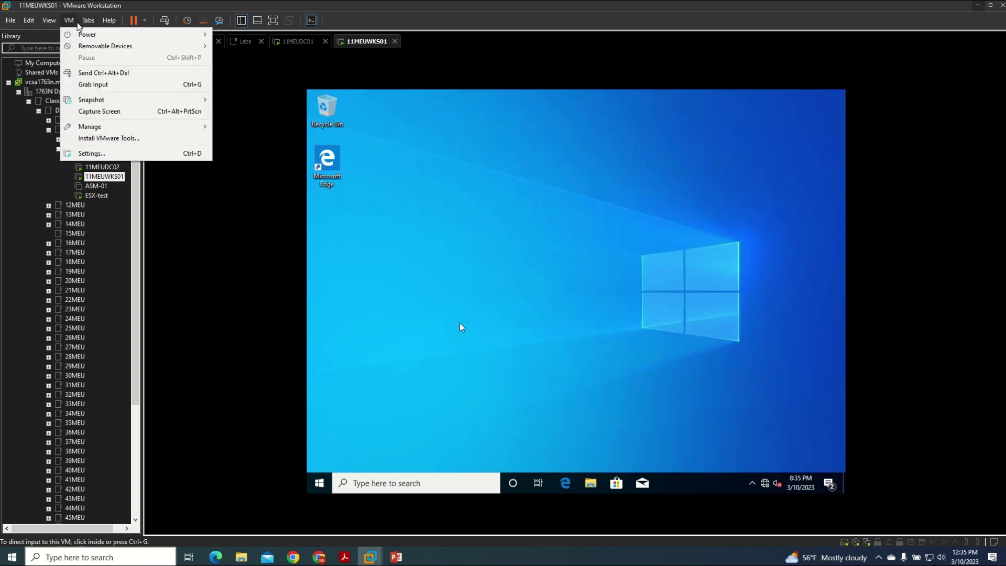
{"action": "mouse_move", "coordinate": [88, 20]}
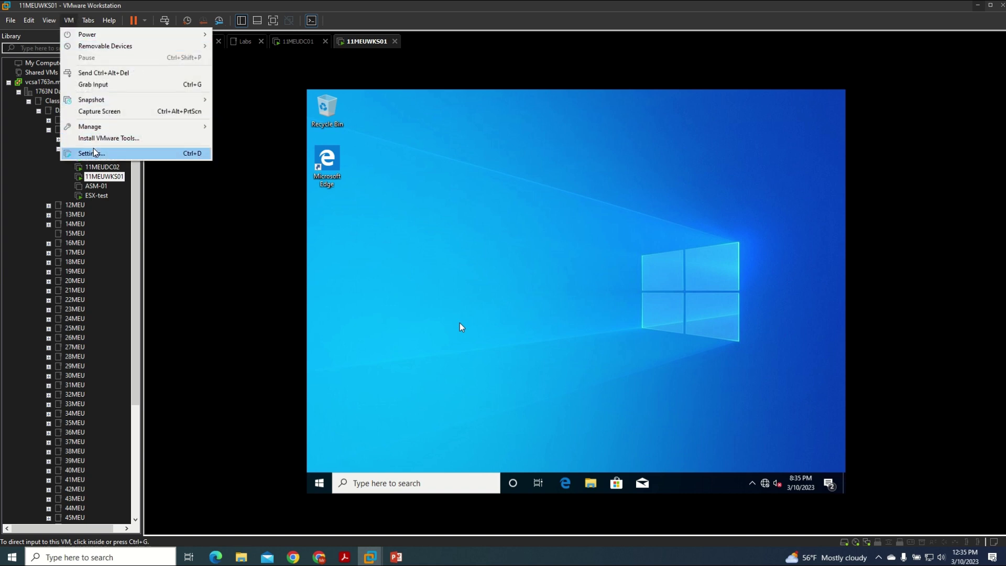
- Set CD/DVD drive 1 to use the local client image Desktop\RSAT install.iso and save
{"action": "left_click", "coordinate": [94, 153]}
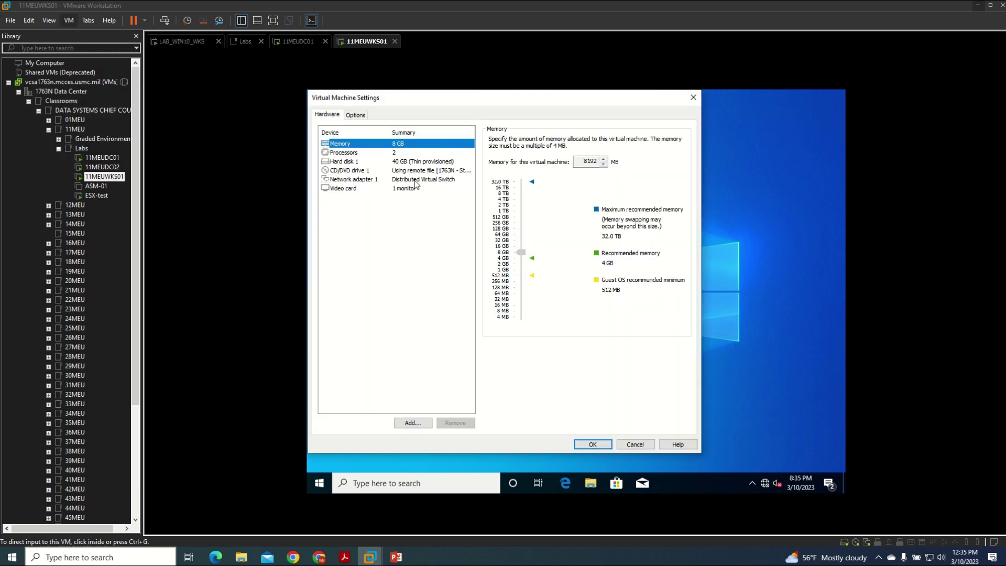
{"action": "left_click", "coordinate": [407, 172]}
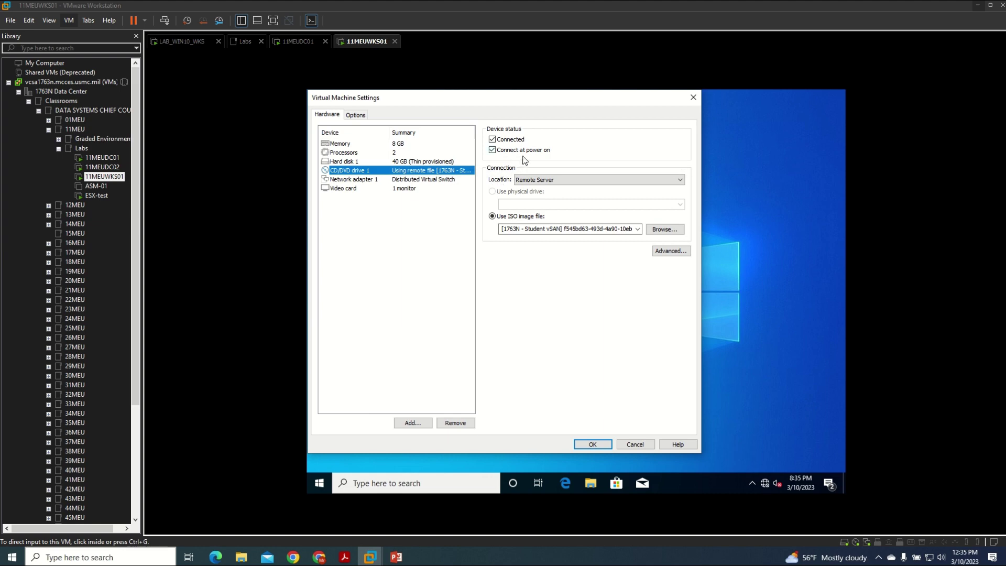
{"action": "left_click", "coordinate": [549, 180]}
{"action": "left_click", "coordinate": [549, 188]}
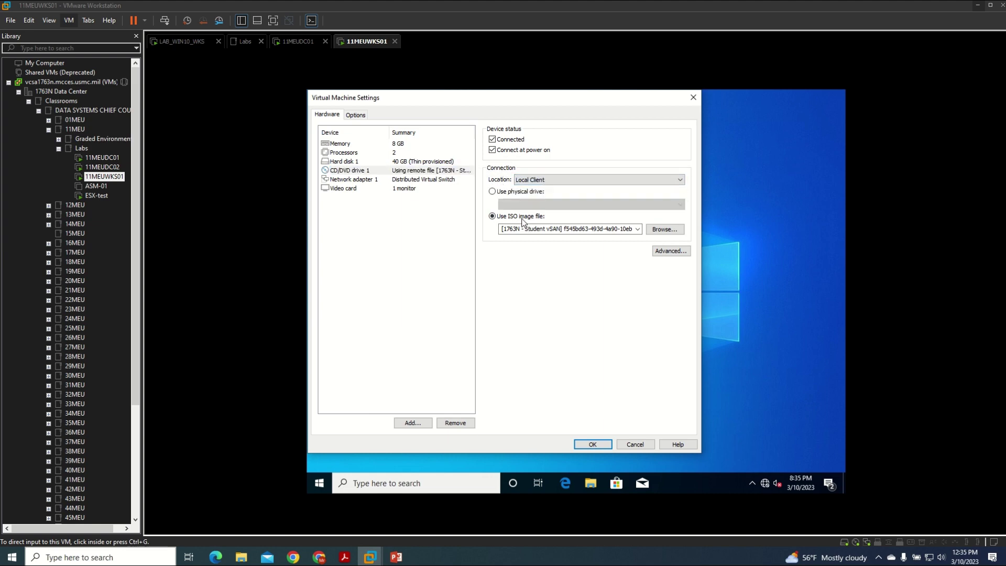
{"action": "left_click", "coordinate": [652, 232]}
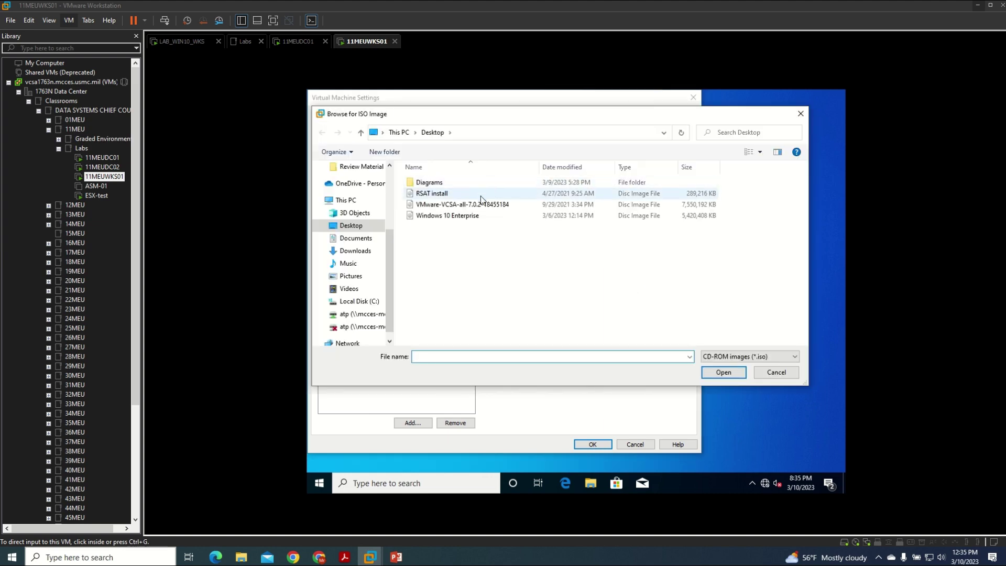
{"action": "left_click", "coordinate": [464, 195]}
{"action": "left_click", "coordinate": [724, 372]}
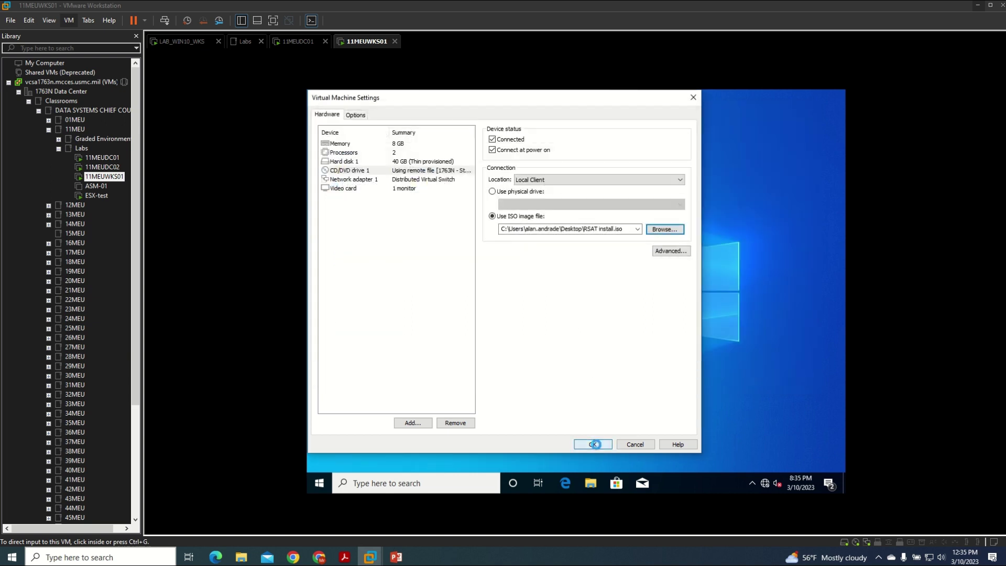
{"action": "left_click", "coordinate": [592, 445]}
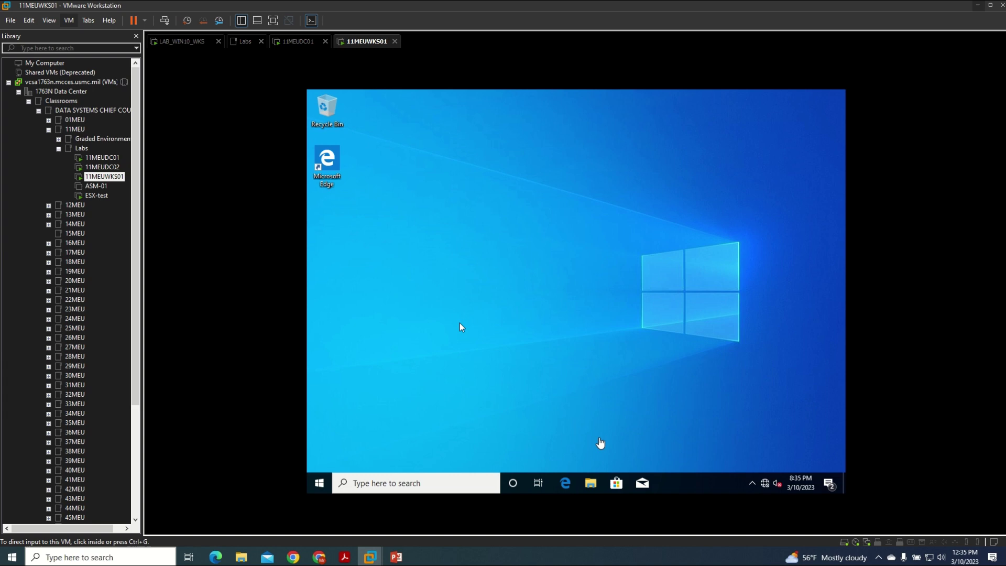
- Copy the WindowsTH-RSAT_WS_1709-x64 package from the RSAT install disc to the desktop
{"action": "left_click", "coordinate": [597, 483]}
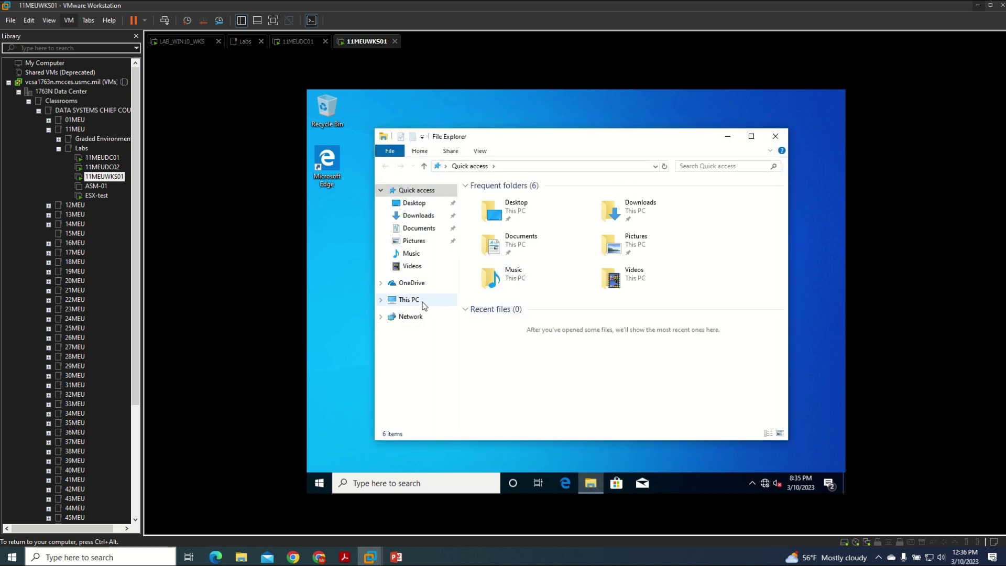
{"action": "left_click", "coordinate": [422, 304]}
{"action": "double_click", "coordinate": [639, 336]}
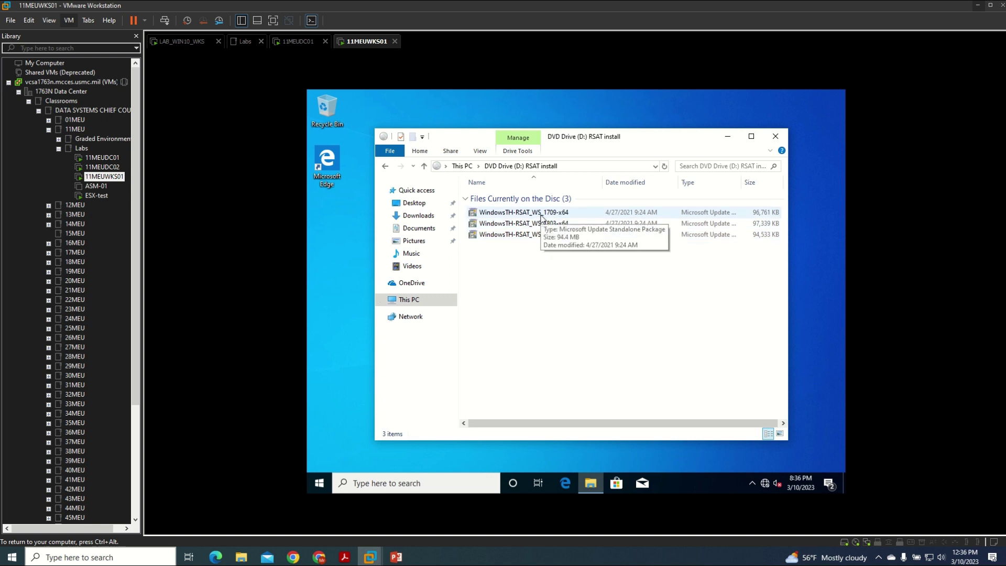
{"action": "left_click_drag", "start_coordinate": [542, 217], "coordinate": [362, 220]}
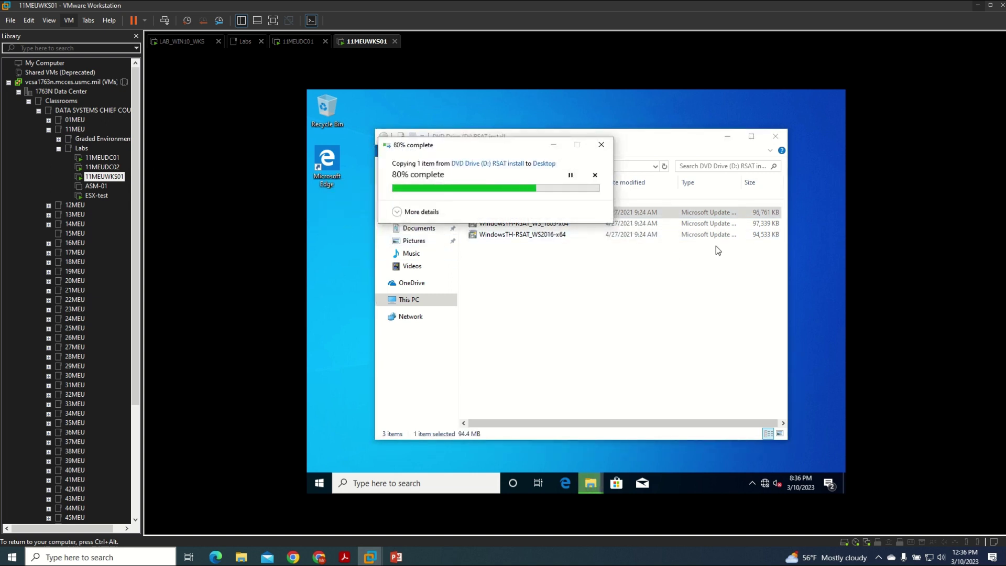
{"action": "left_click", "coordinate": [776, 136]}
- Run the RSAT 1709 package from the desktop, confirm and accept the licence terms
{"action": "key", "text": "super"}
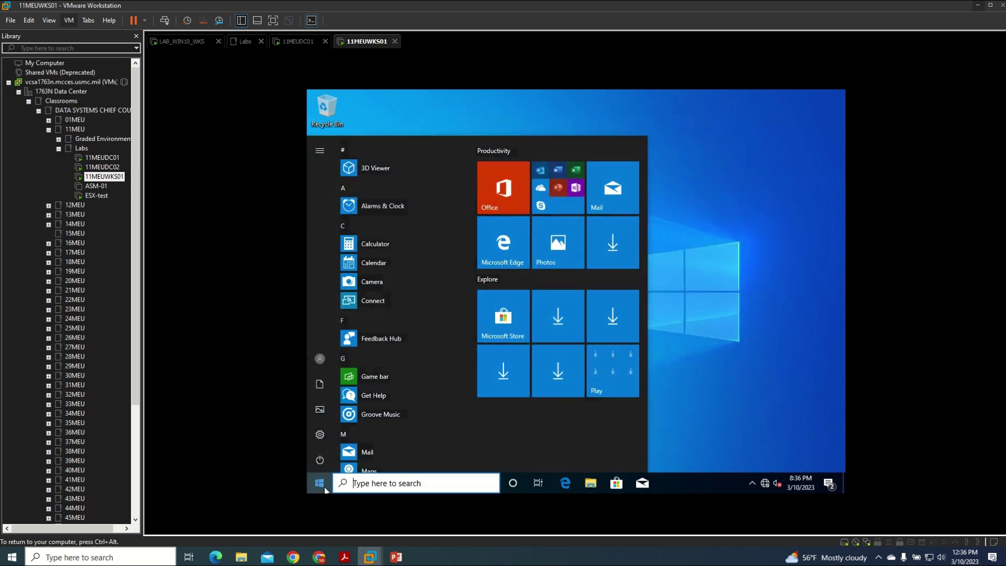
{"action": "left_click", "coordinate": [330, 219]}
{"action": "double_click", "coordinate": [330, 219]}
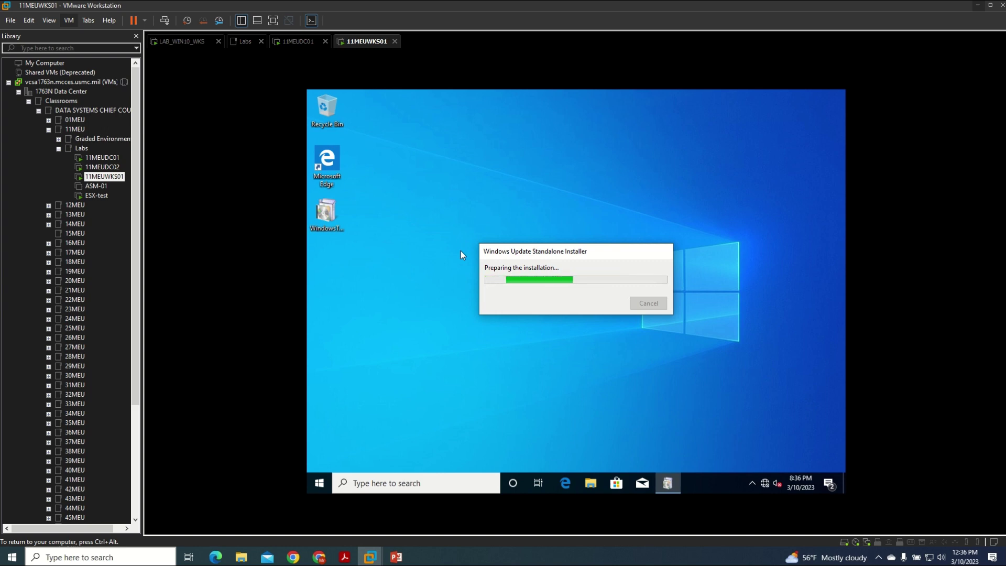
{"action": "left_click", "coordinate": [610, 304]}
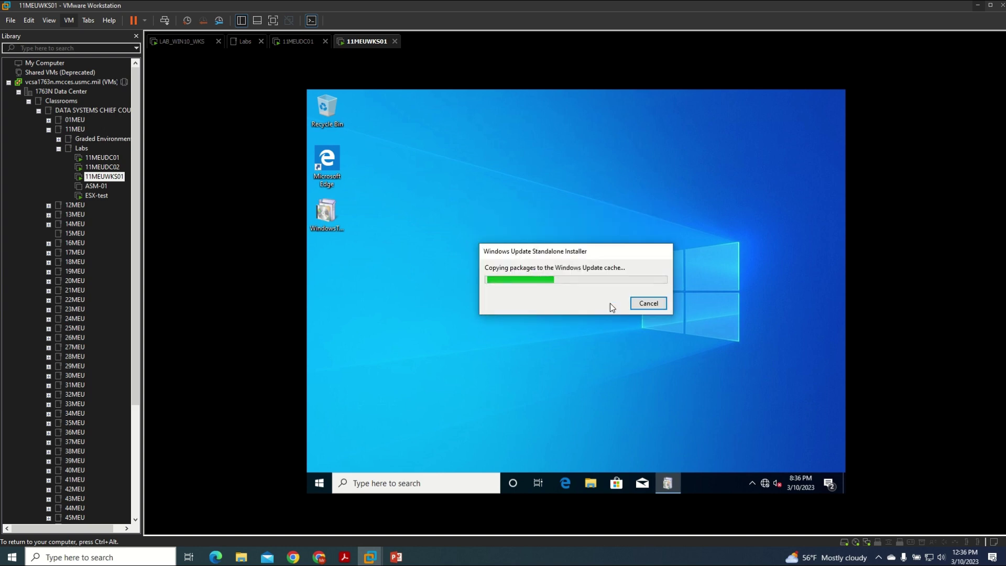
{"action": "left_click", "coordinate": [603, 368]}
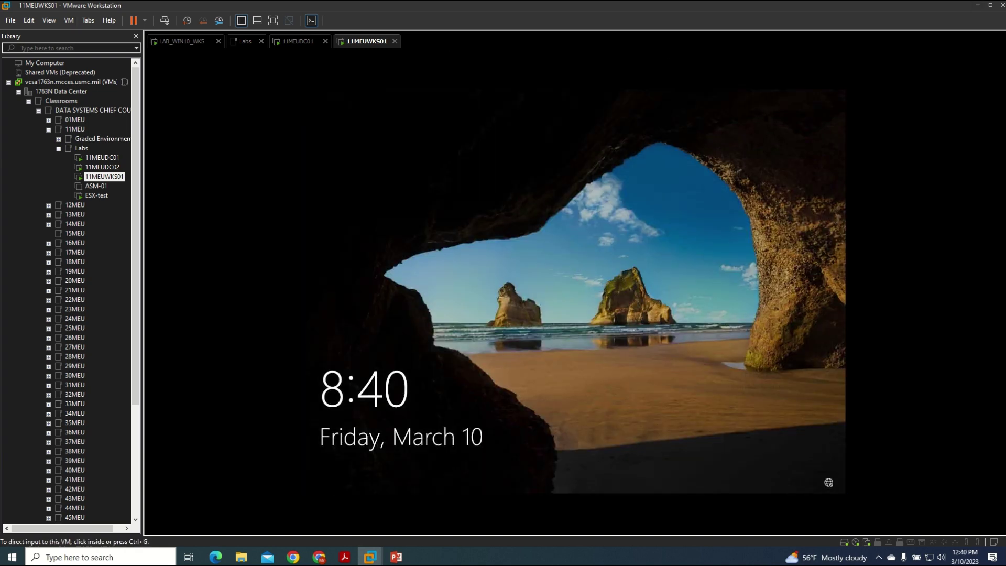
- Dismiss the lock screen and choose to sign in as another user
{"action": "left_click", "coordinate": [550, 301]}
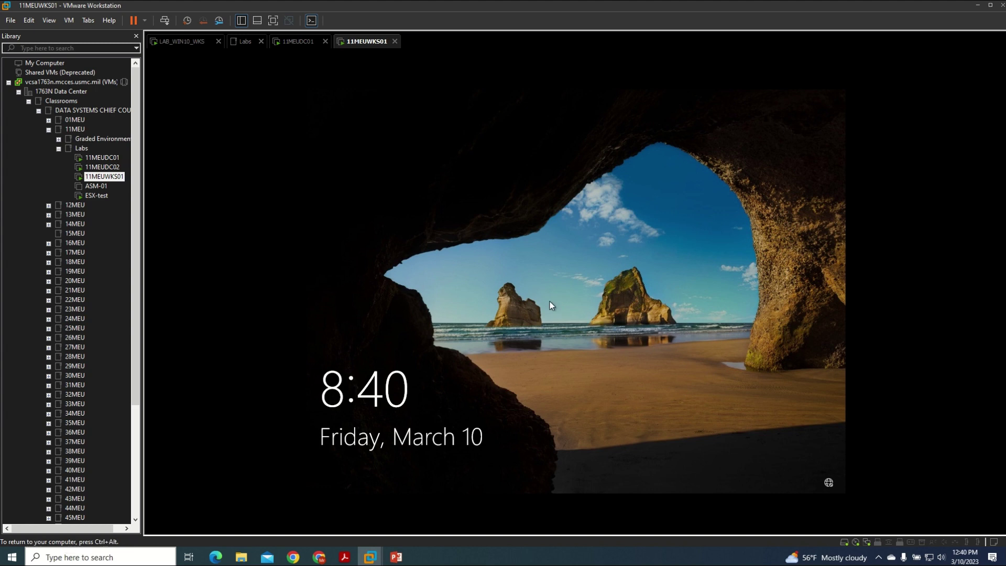
{"action": "left_click", "coordinate": [533, 279]}
{"action": "key", "text": "ctrl+alt+Return"}
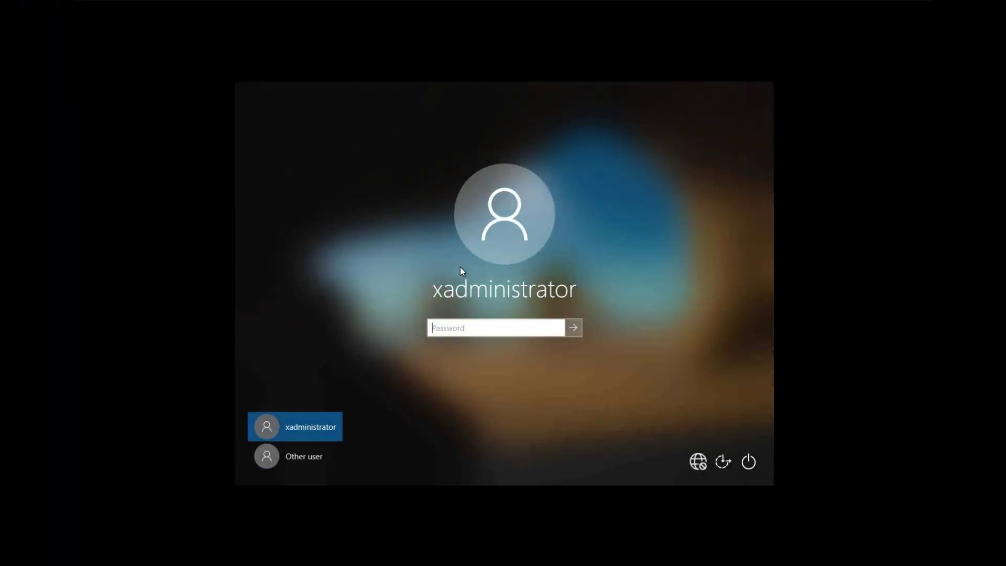
{"action": "left_click", "coordinate": [323, 457]}
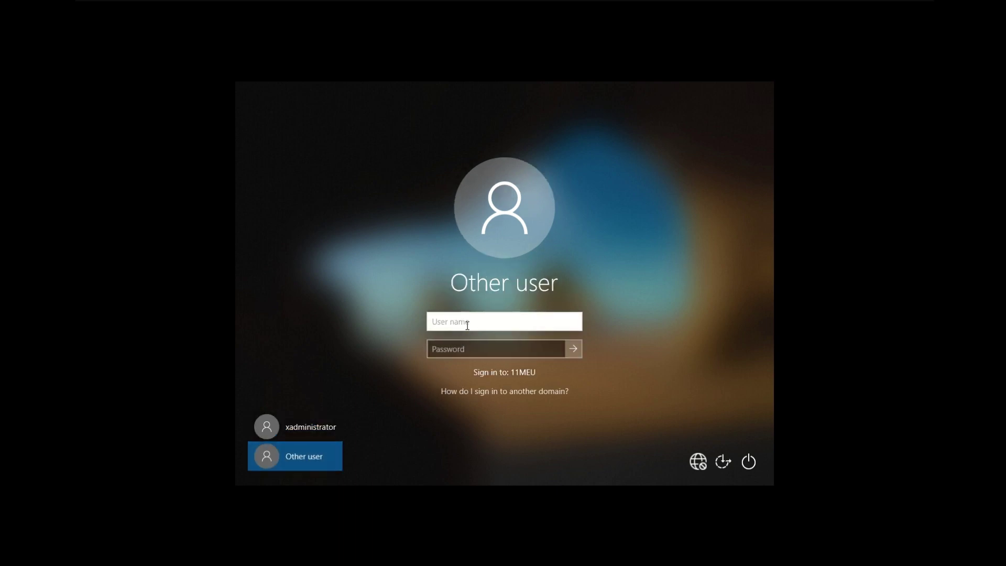
- Sign in with the delegated Systems user's domain username and password
{"action": "key", "text": "Tab"}
{"action": "key", "text": "Caps_Lock"}
{"action": "type", "text": "P"}
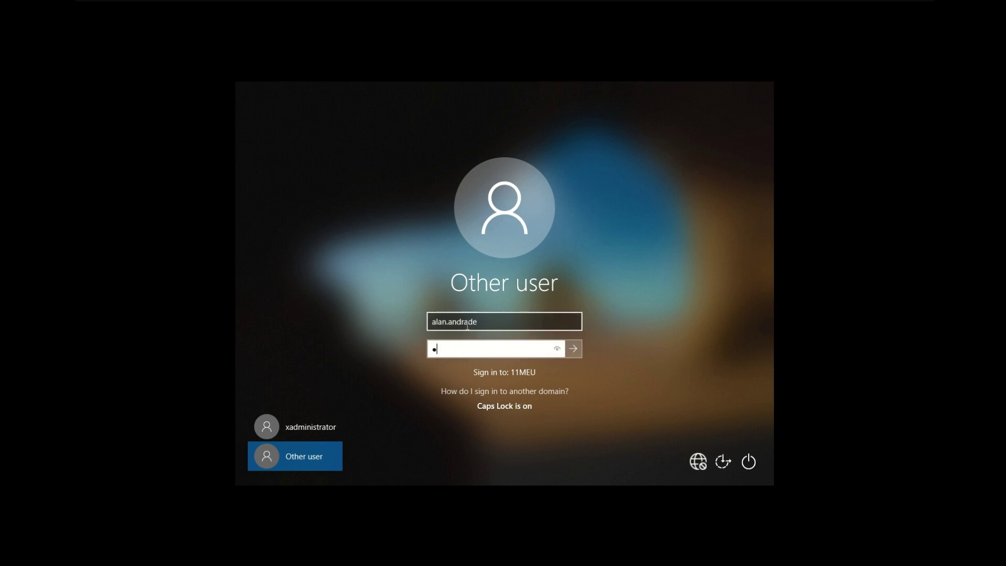
{"action": "key", "text": "Caps_Lock"}
{"action": "type", "text": "assw0rd"}
{"action": "key", "text": "Caps_Lock"}
{"action": "type", "text": "A"}
{"action": "key", "text": "Caps_Lock"}
{"action": "type", "text": "1123456"}
{"action": "key", "text": "Return"}
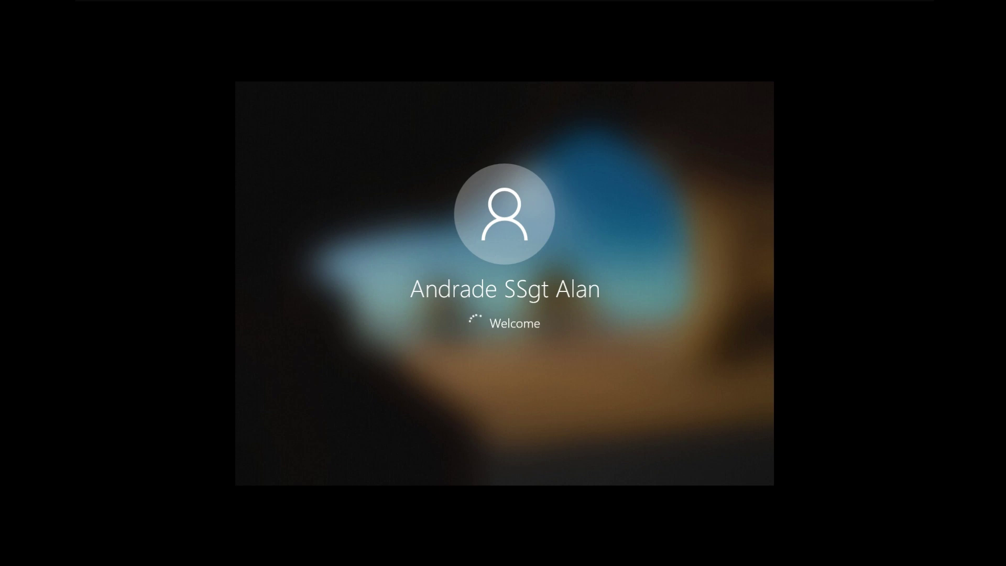
{"action": "key", "text": "super"}
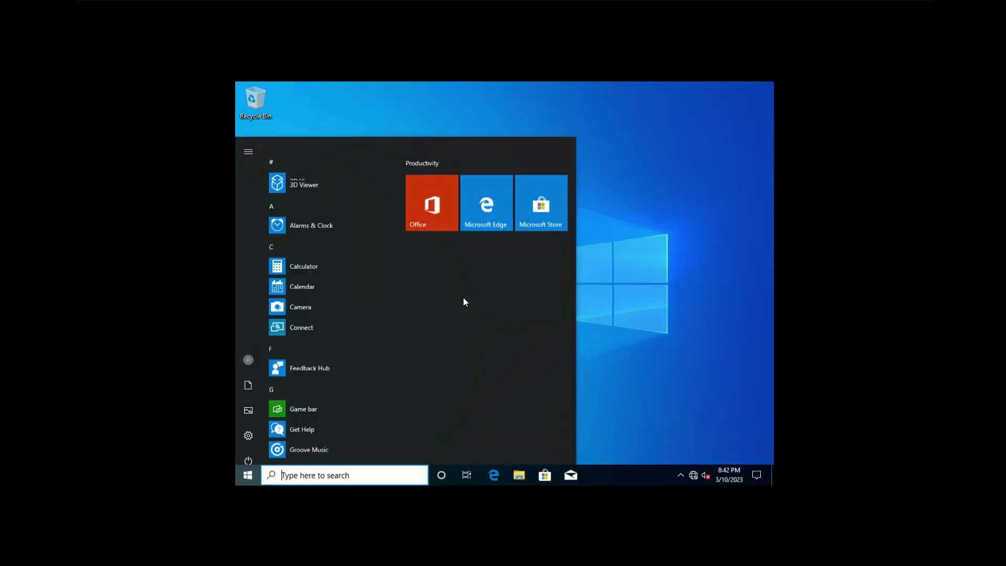
- Launch Active Directory Users and Computers via Start search and browse to 11MEU.USMC.MIL > 11MEU > 11MEU Users > Systems
{"action": "type", "text": "user"}
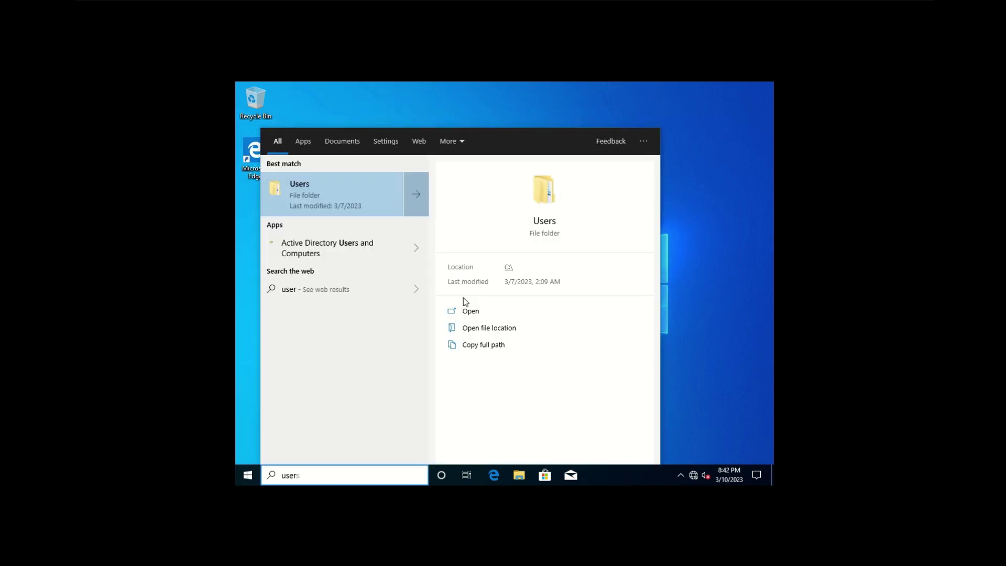
{"action": "left_click", "coordinate": [366, 252]}
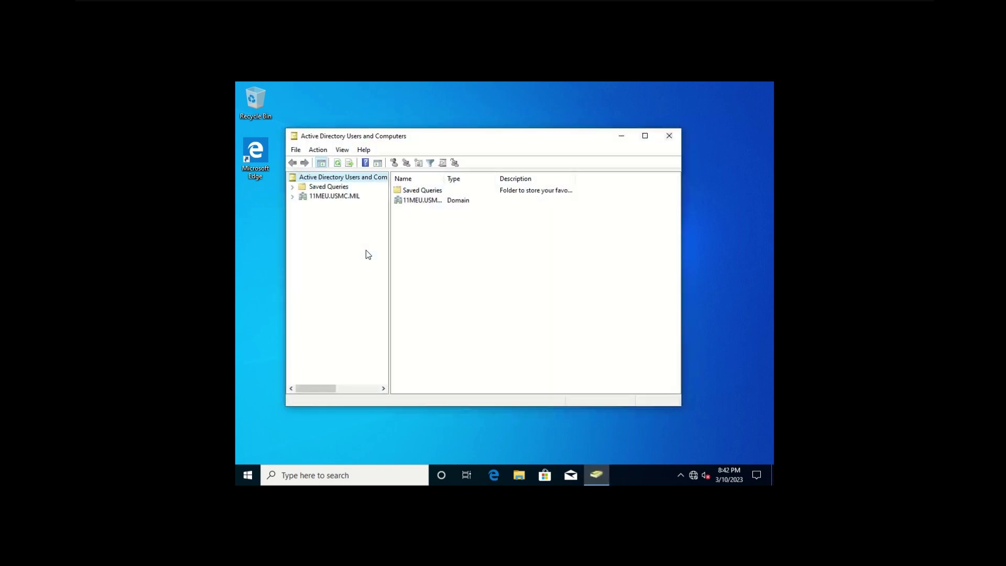
{"action": "left_click", "coordinate": [293, 196]}
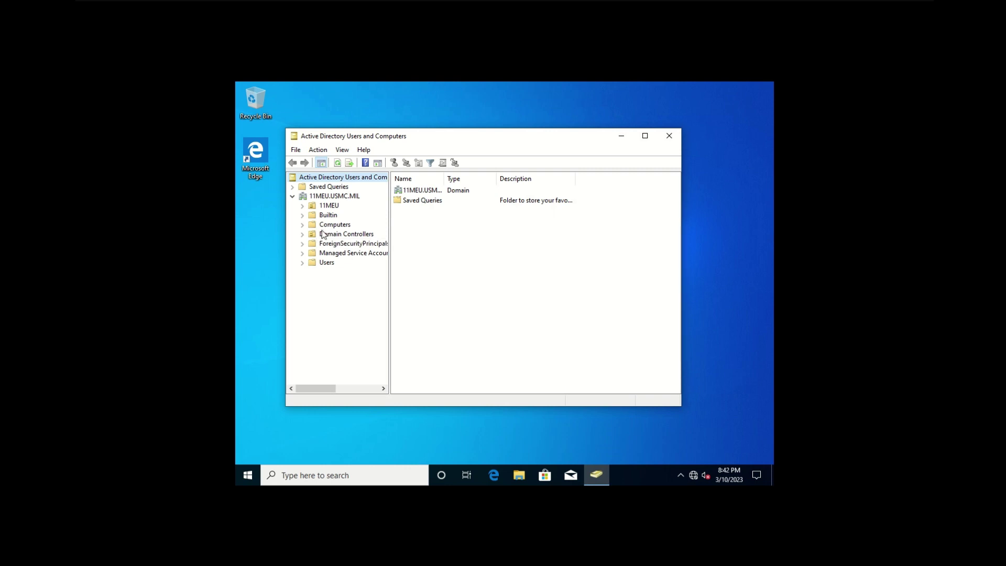
{"action": "left_click", "coordinate": [302, 206]}
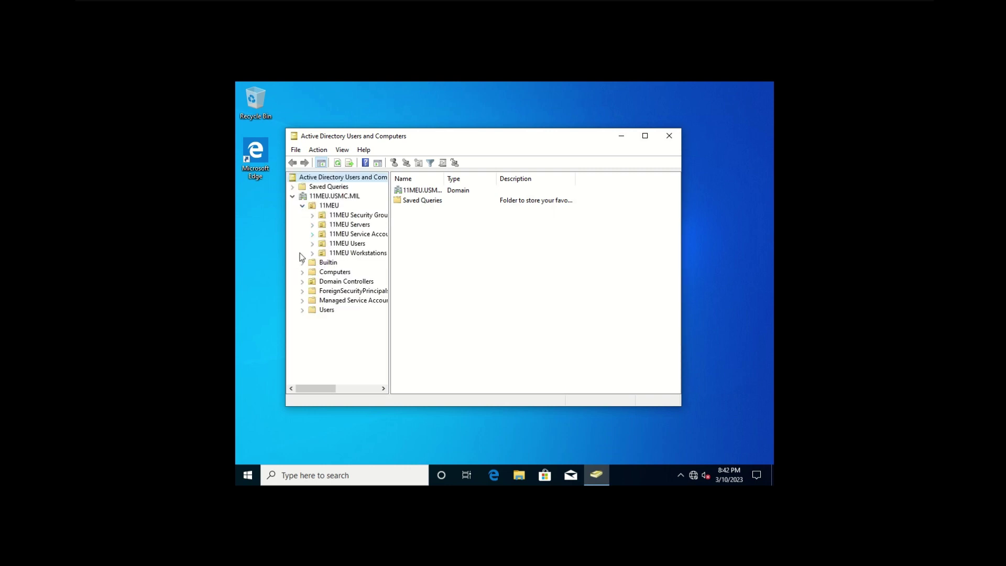
{"action": "left_click", "coordinate": [312, 244]}
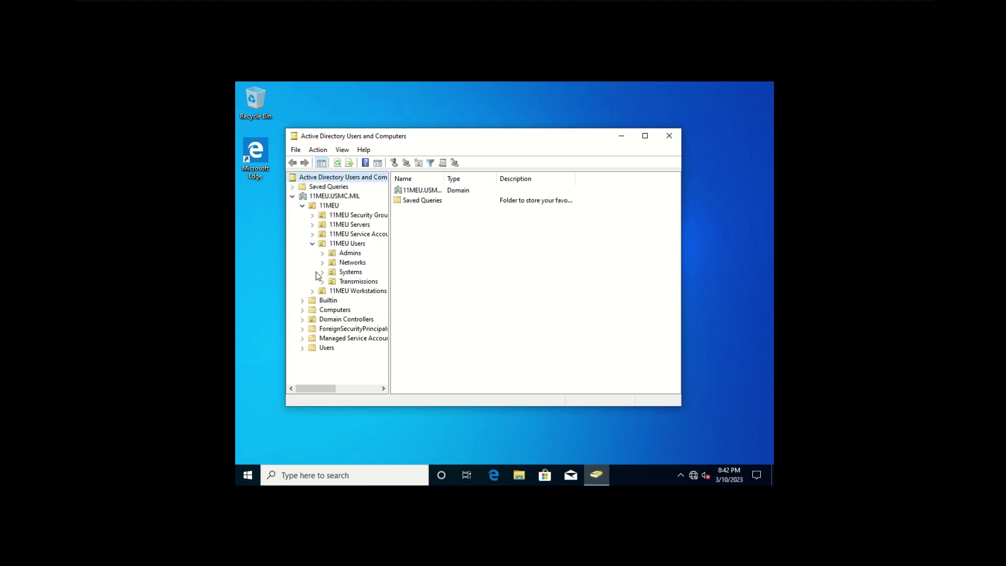
{"action": "left_click", "coordinate": [341, 273]}
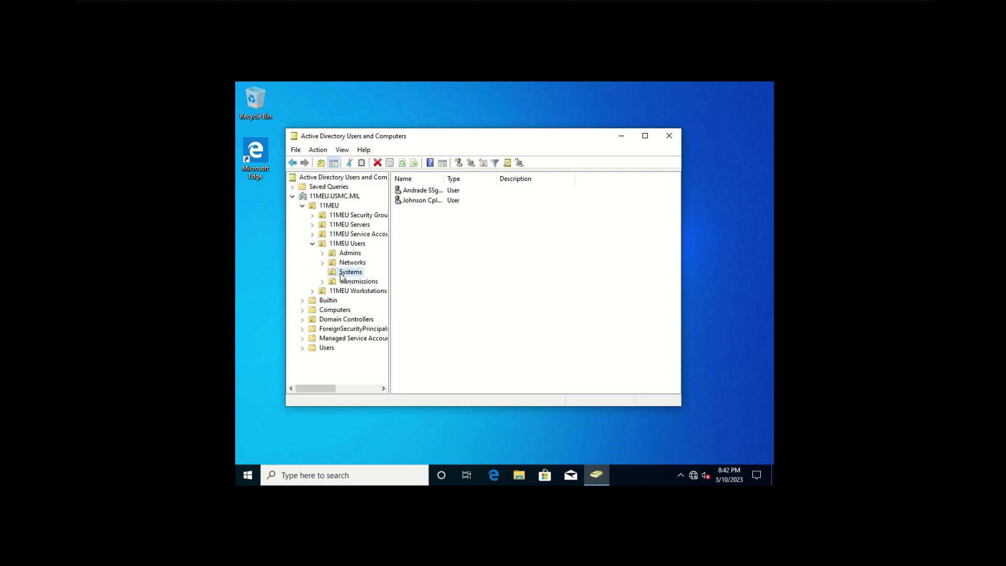
- Widen the Name column, then open and cancel Reset Password for the second Systems user
{"action": "left_click_drag", "start_coordinate": [444, 179], "coordinate": [460, 187]}
{"action": "left_click", "coordinate": [436, 201]}
{"action": "right_click", "coordinate": [436, 202]}
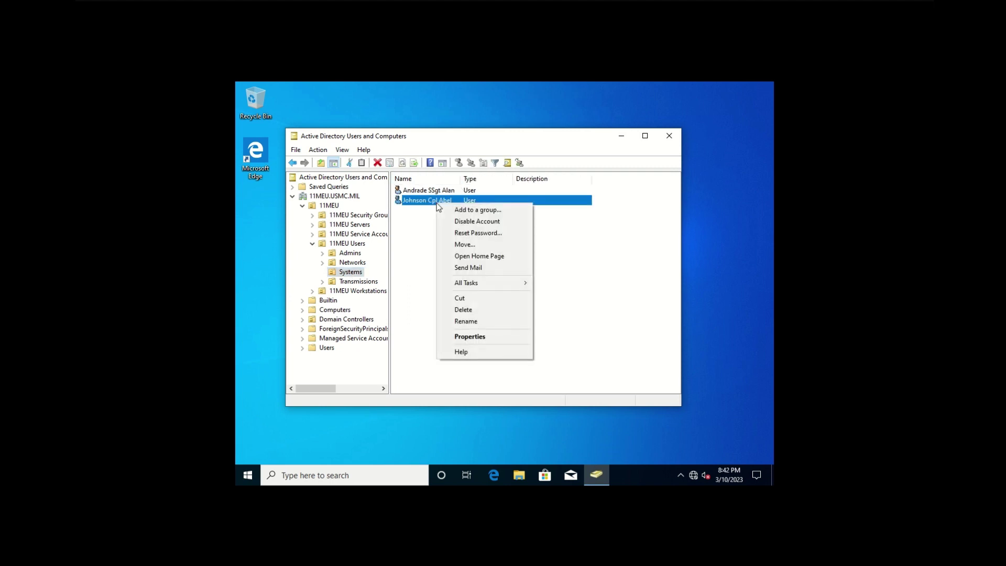
{"action": "left_click", "coordinate": [487, 232]}
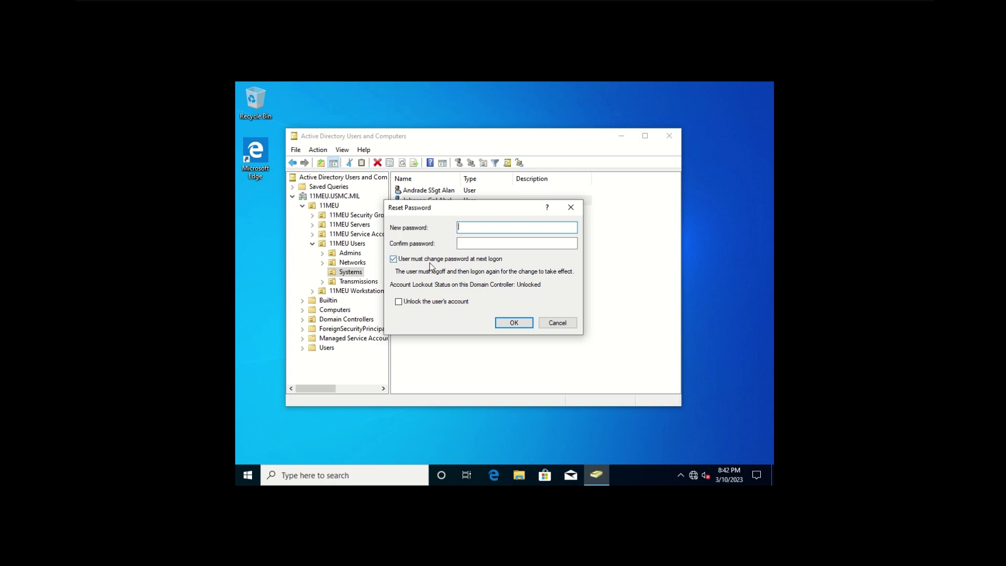
{"action": "left_click", "coordinate": [556, 323]}
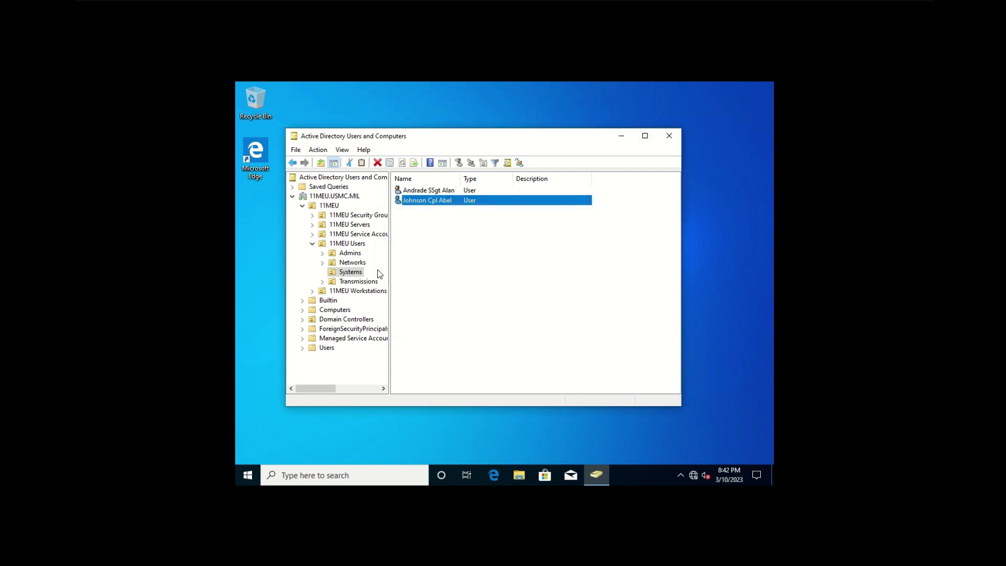
- Open Reset Password for the user in the Networks OU
{"action": "left_click", "coordinate": [354, 263]}
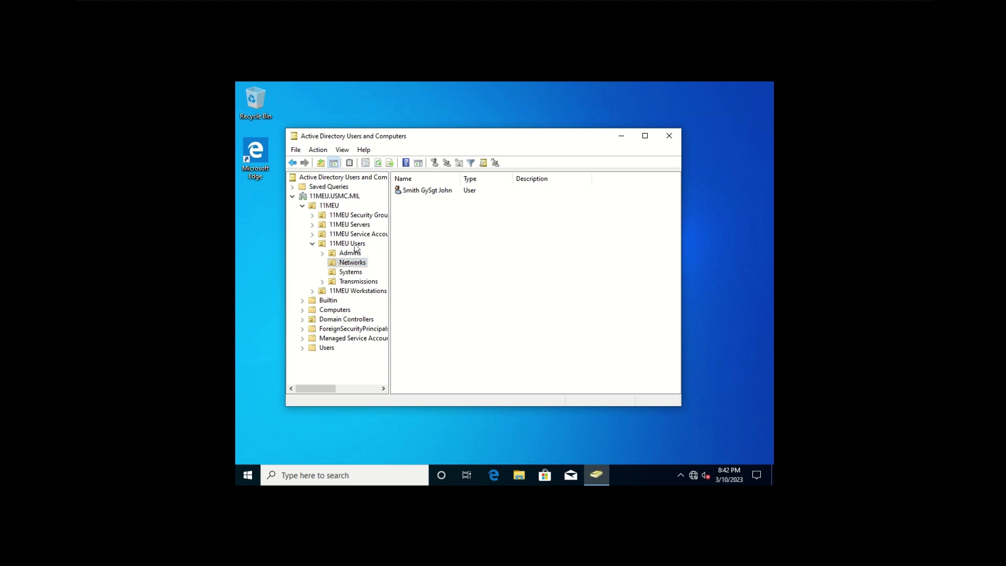
{"action": "left_click", "coordinate": [454, 191]}
{"action": "right_click", "coordinate": [419, 191]}
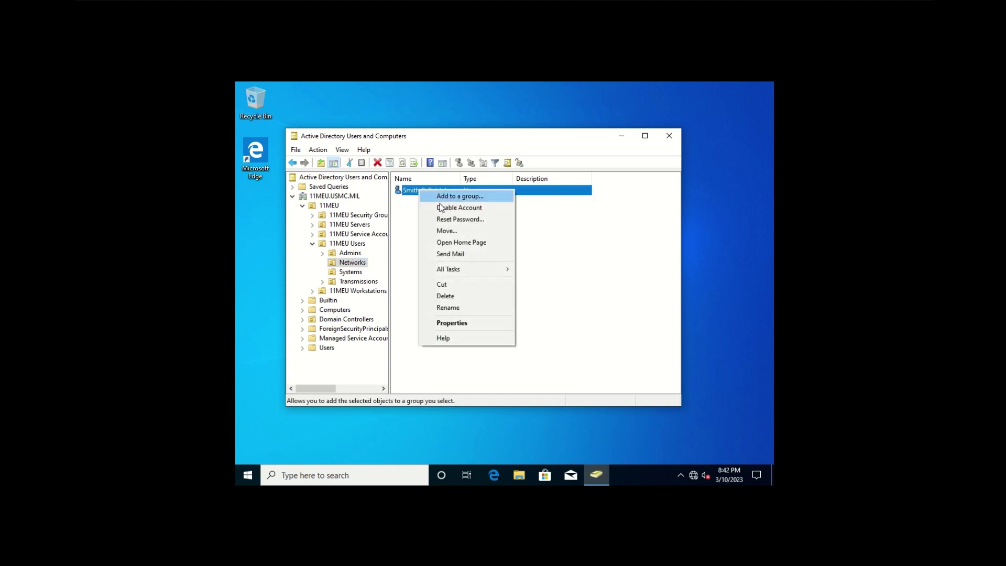
{"action": "left_click", "coordinate": [455, 219]}
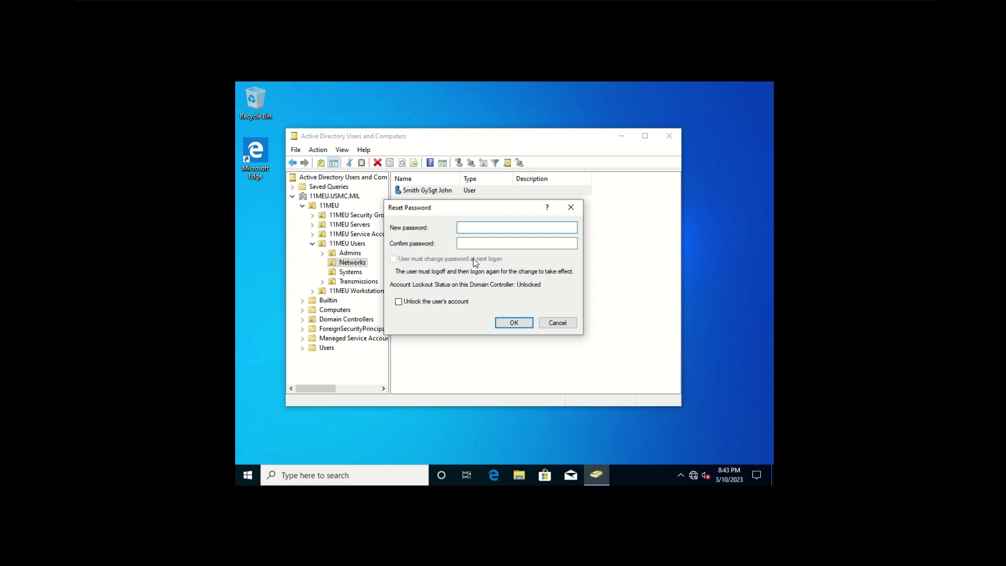
- Enter and confirm a new password, dismiss the Access is denied error, and reselect the Systems OU
{"action": "left_click", "coordinate": [485, 224]}
{"action": "type", "text": "••••••••••••••••"}
{"action": "key", "text": "Tab"}
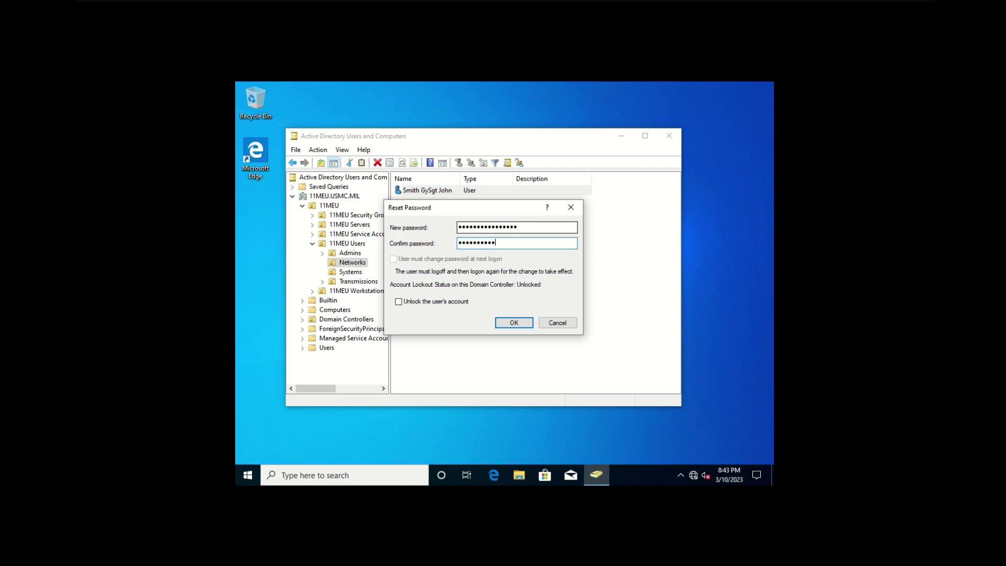
{"action": "key", "text": "Return"}
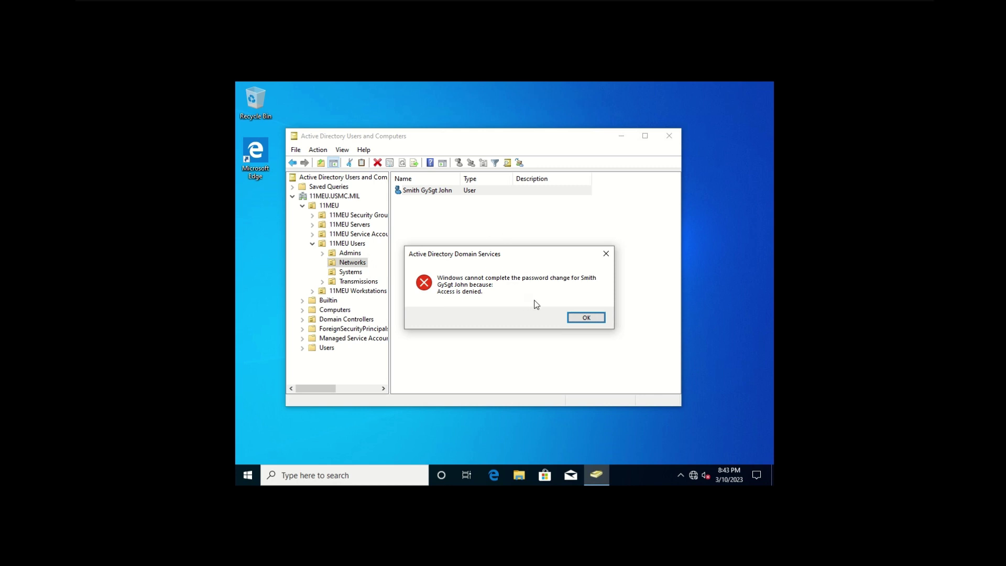
{"action": "left_click", "coordinate": [582, 318]}
{"action": "left_click", "coordinate": [357, 273]}
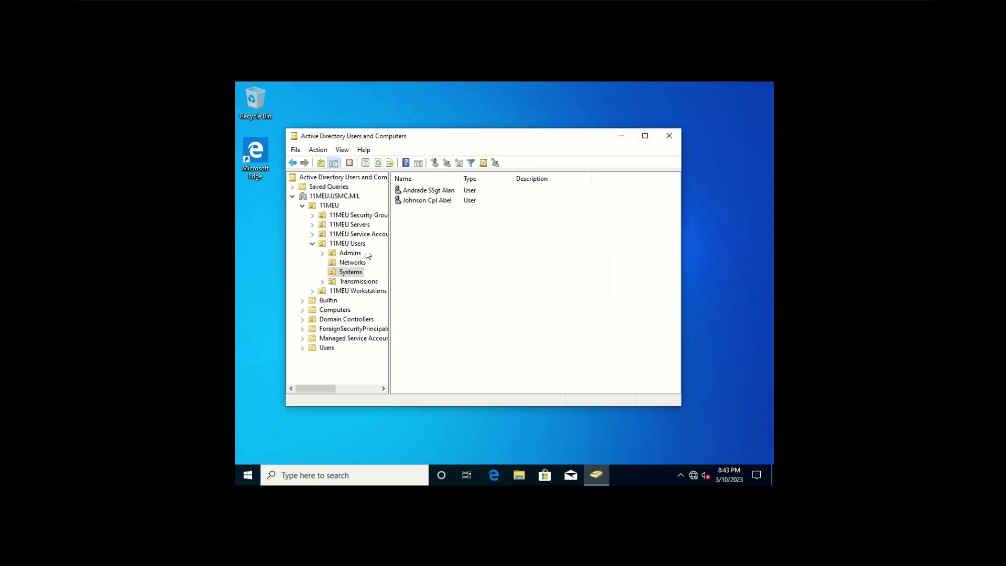
- Reset the second Systems OU user's password, entering and confirming the new password, then acknowledge the success message
{"action": "right_click", "coordinate": [411, 207]}
{"action": "right_click", "coordinate": [414, 201]}
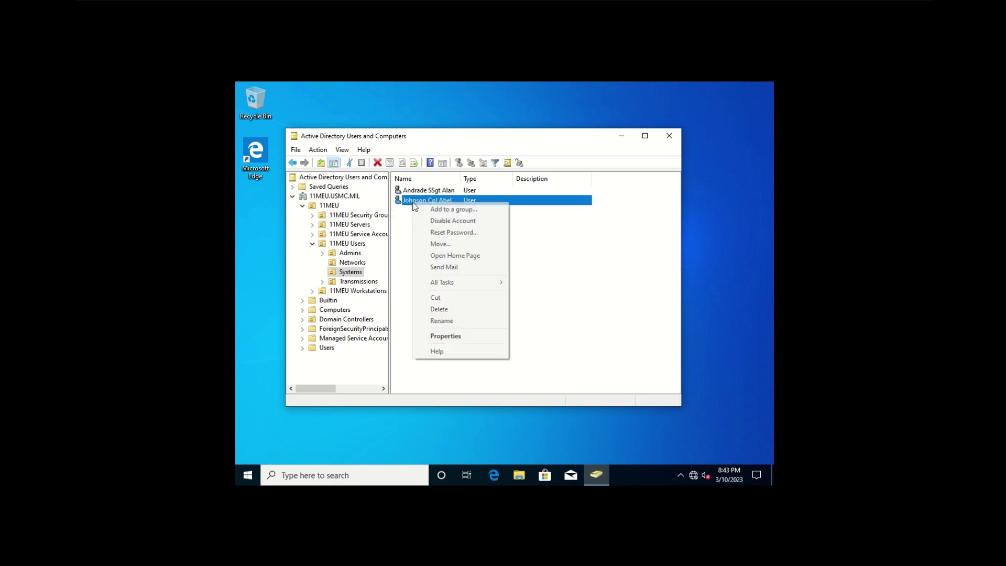
{"action": "left_click", "coordinate": [478, 234]}
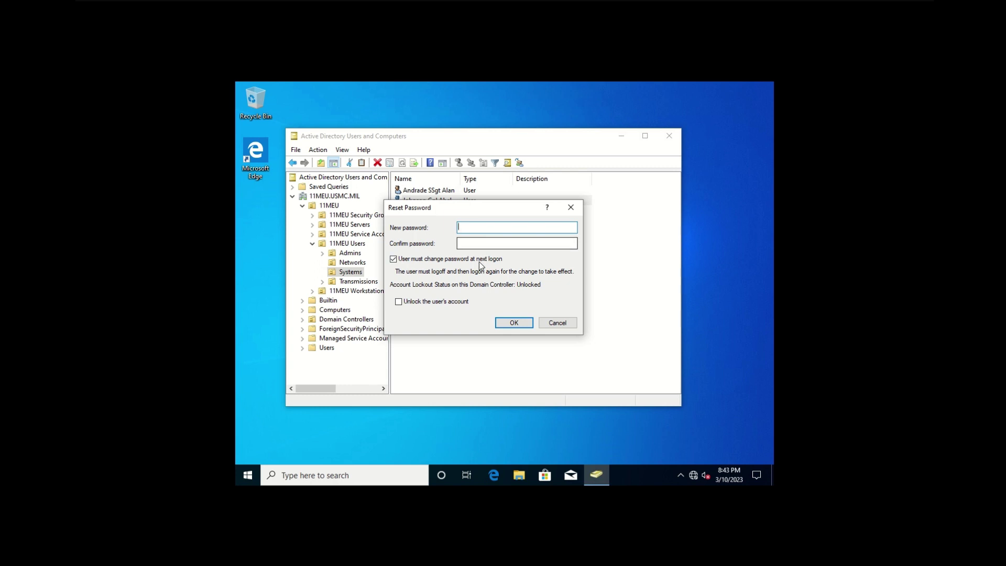
{"action": "type", "text": "Password1!"}
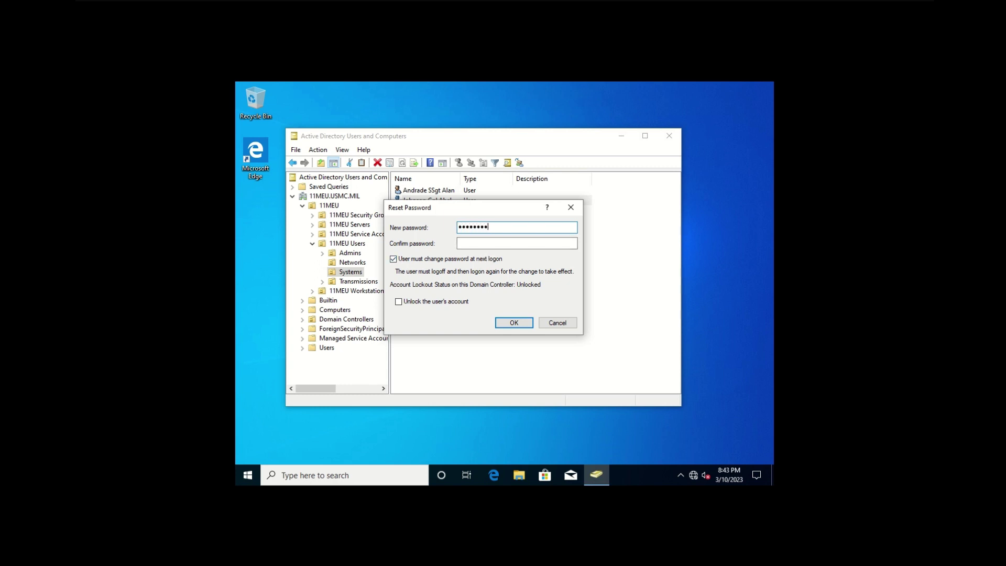
{"action": "type", "text": "@#"}
{"action": "key", "text": "Tab"}
{"action": "type", "text": "Passw"}
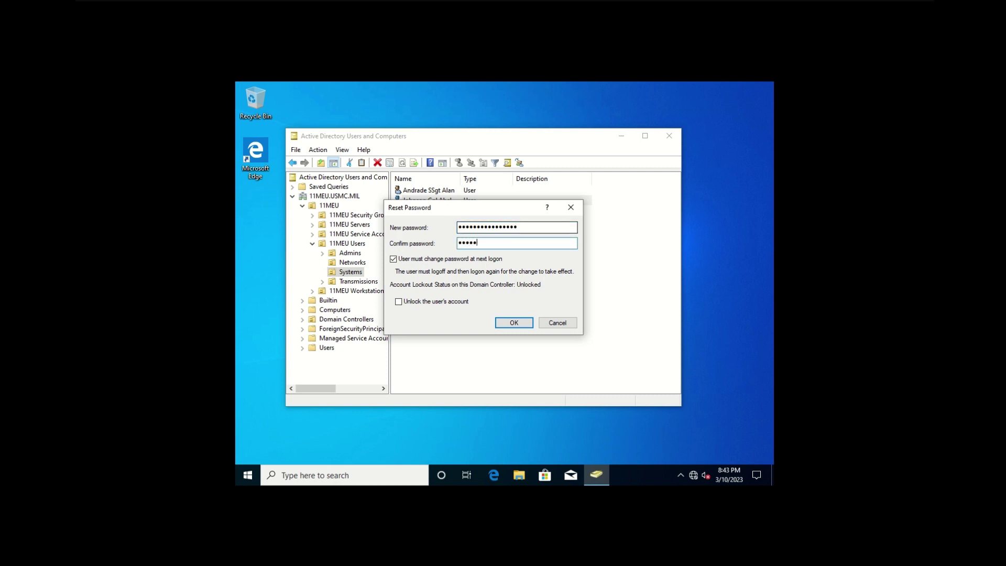
{"action": "type", "text": "ord1!@"}
{"action": "key", "text": "Return"}
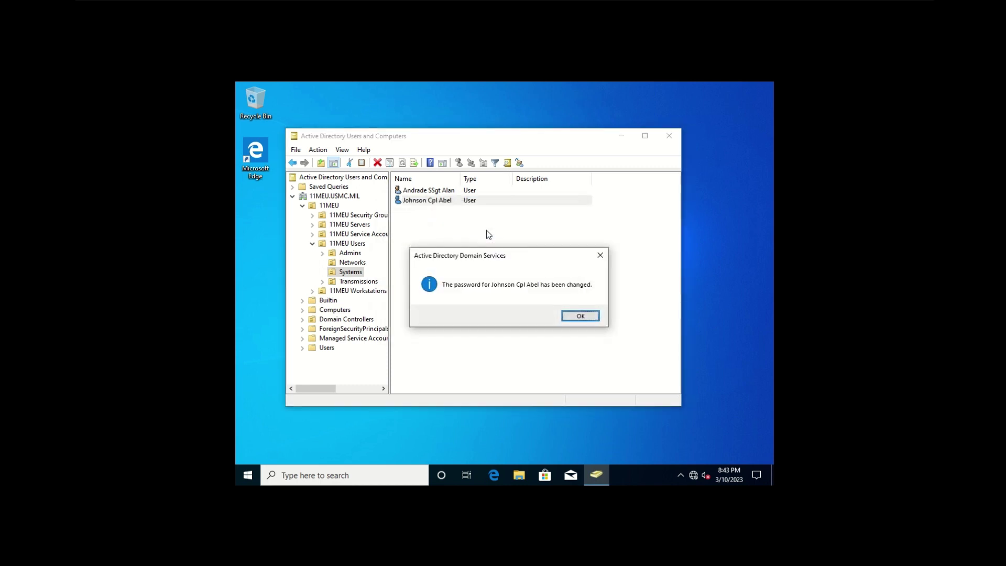
{"action": "left_click", "coordinate": [580, 316]}
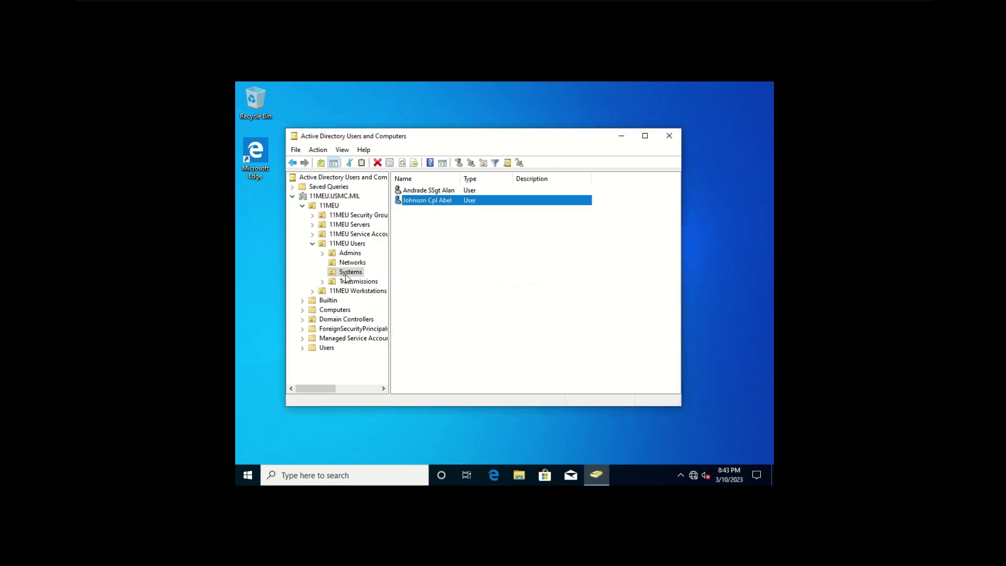